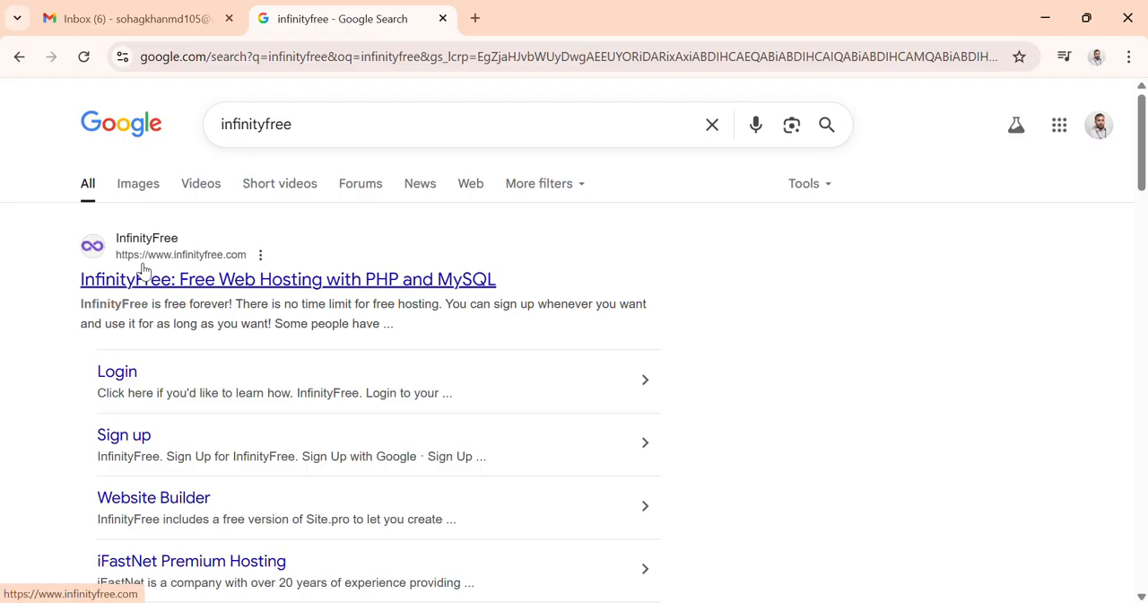
Step: Open the InfinityFree website from the search results and look over its homepage
left_click(145, 269)
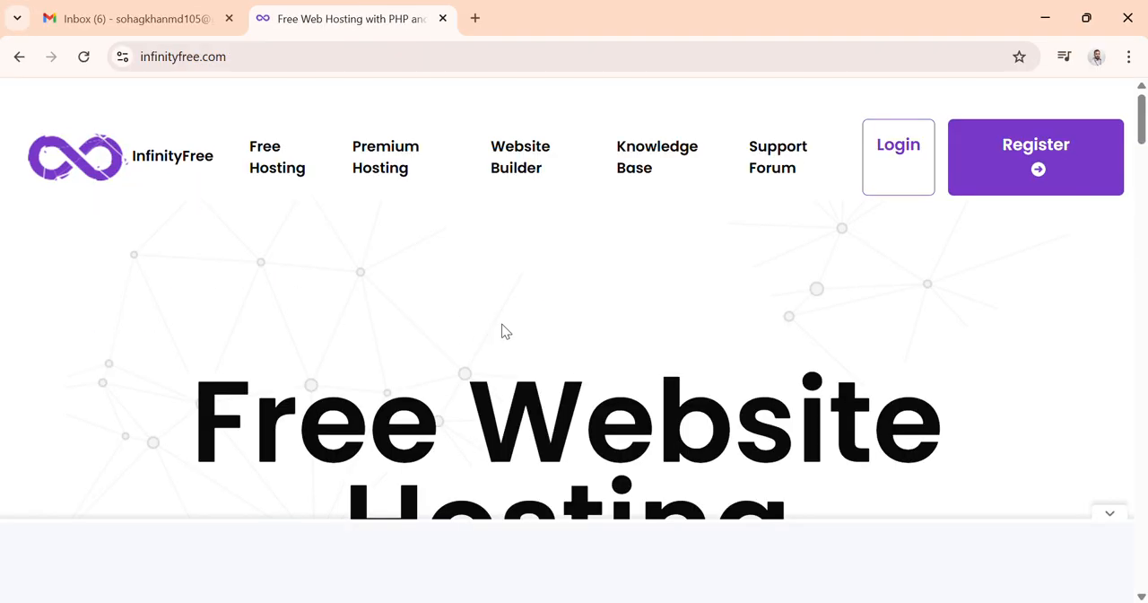
scroll(502, 328, "down", 3)
scroll(503, 325, "down", 10)
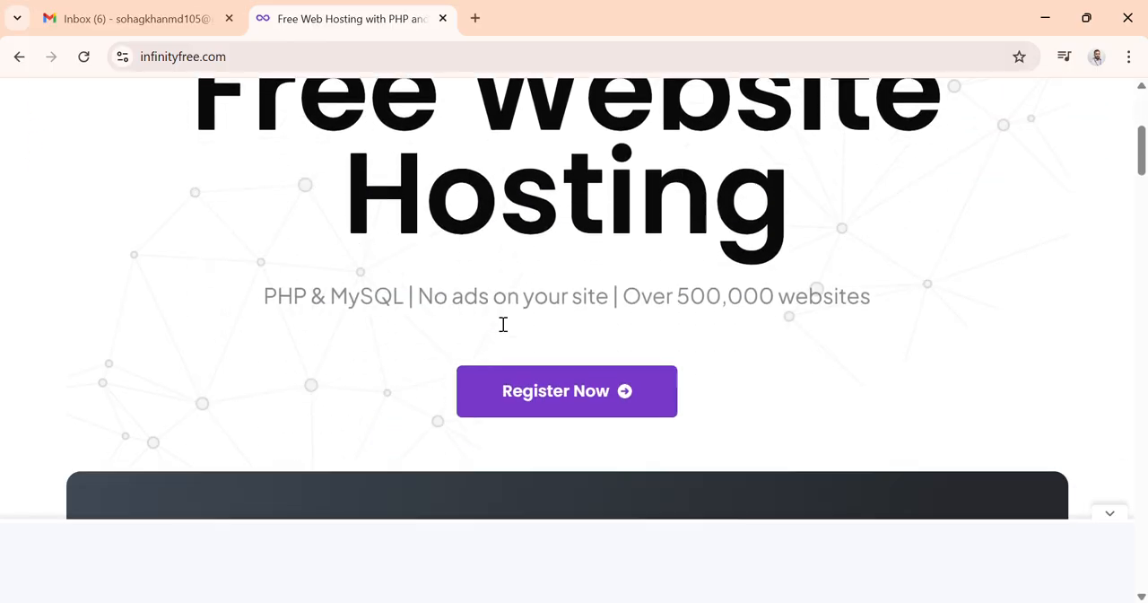
scroll(502, 328, "up", 13)
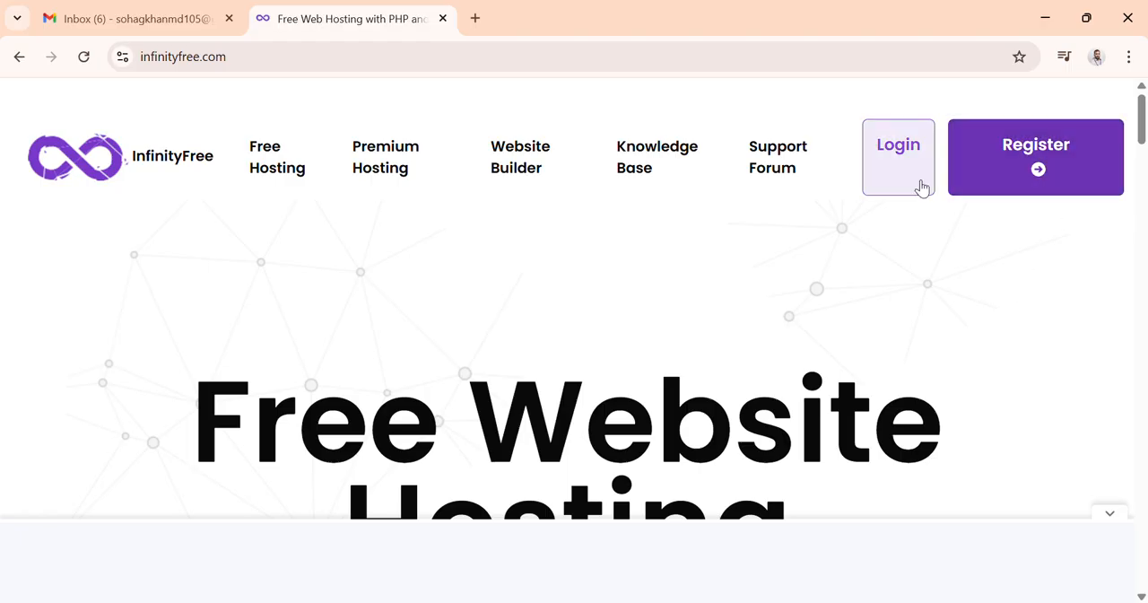
Step: Start registration and sign up with the existing Google account, allowing InfinityFree access and continuing
left_click(1036, 184)
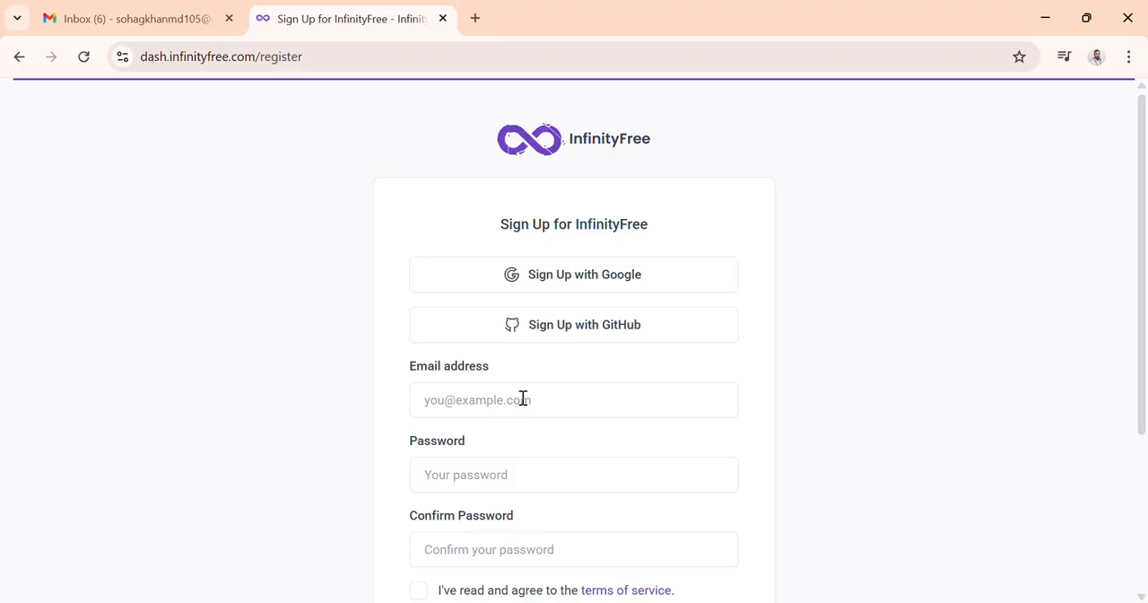
left_click(566, 285)
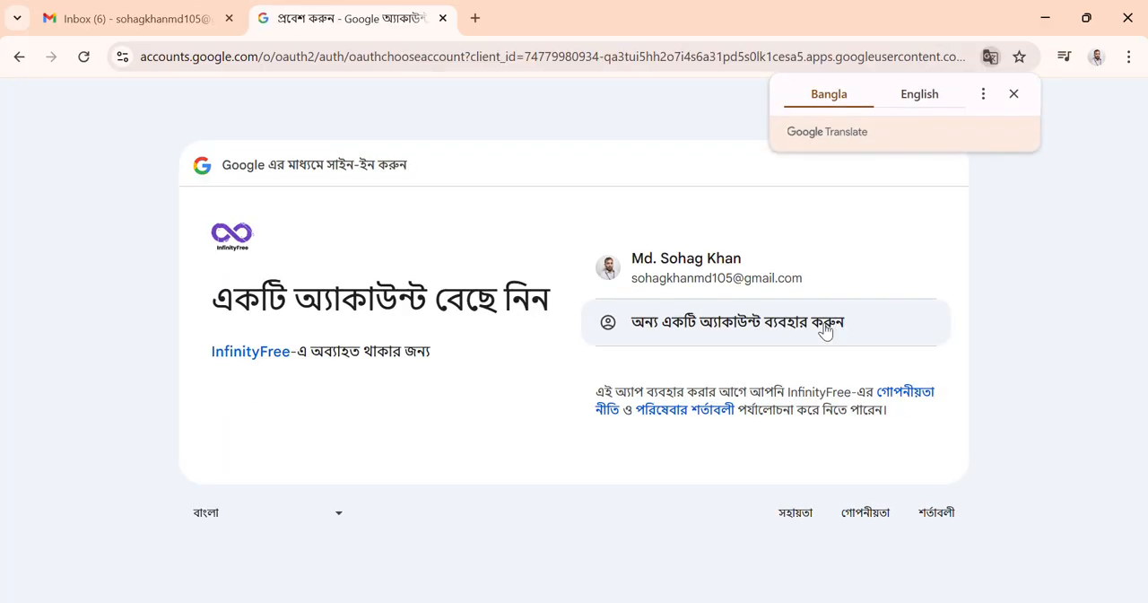
left_click(702, 277)
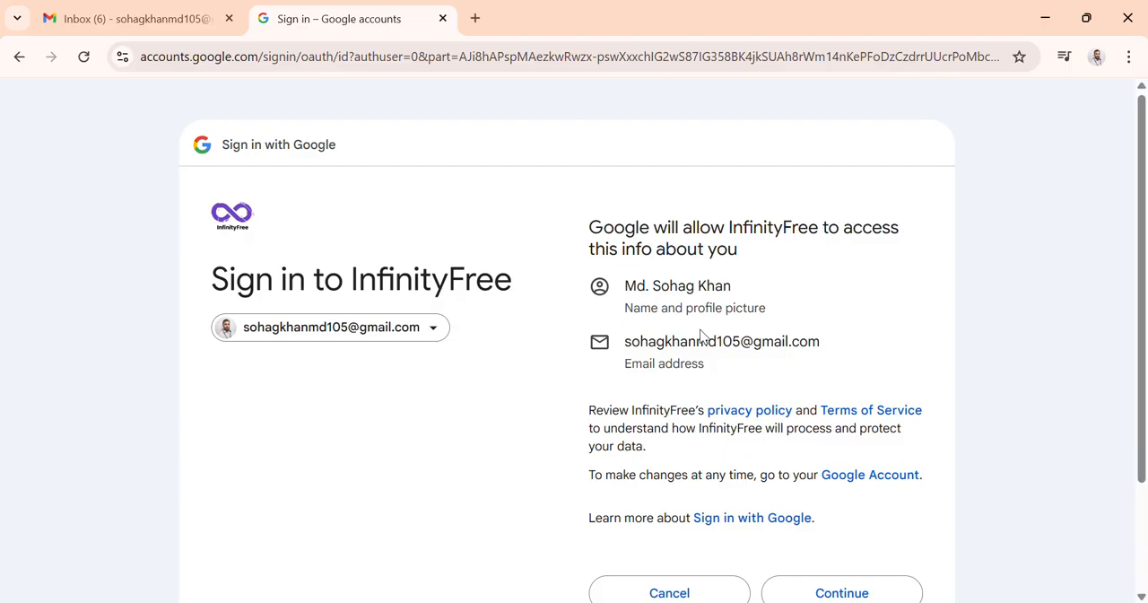
scroll(702, 341, "down", 1)
left_click(861, 519)
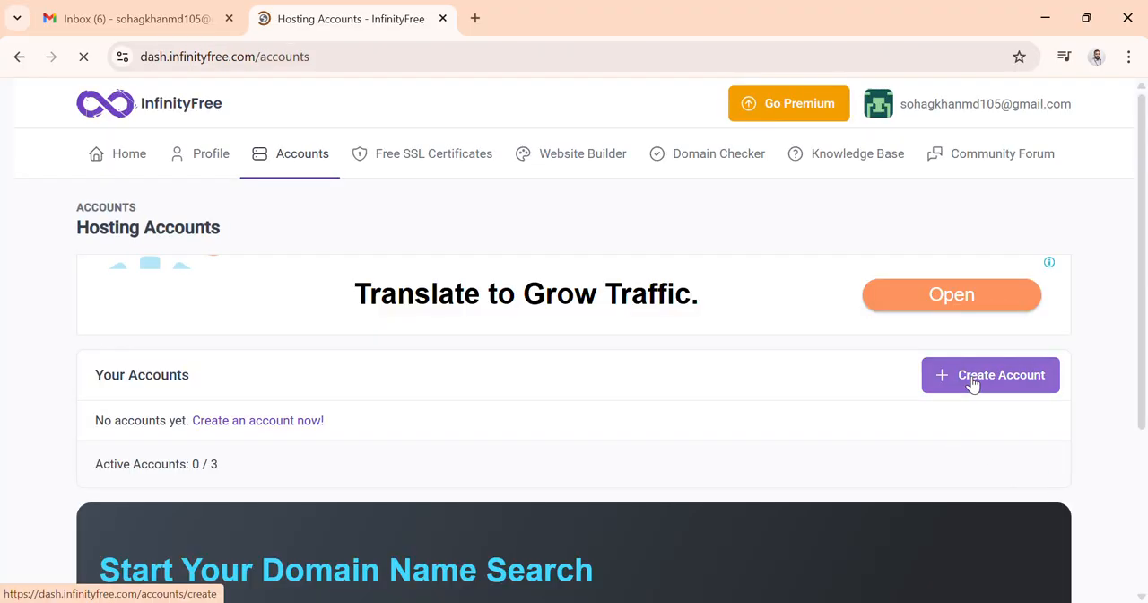
Step: Start creating a new hosting account and dismiss the advertisement that appears
left_click(971, 386)
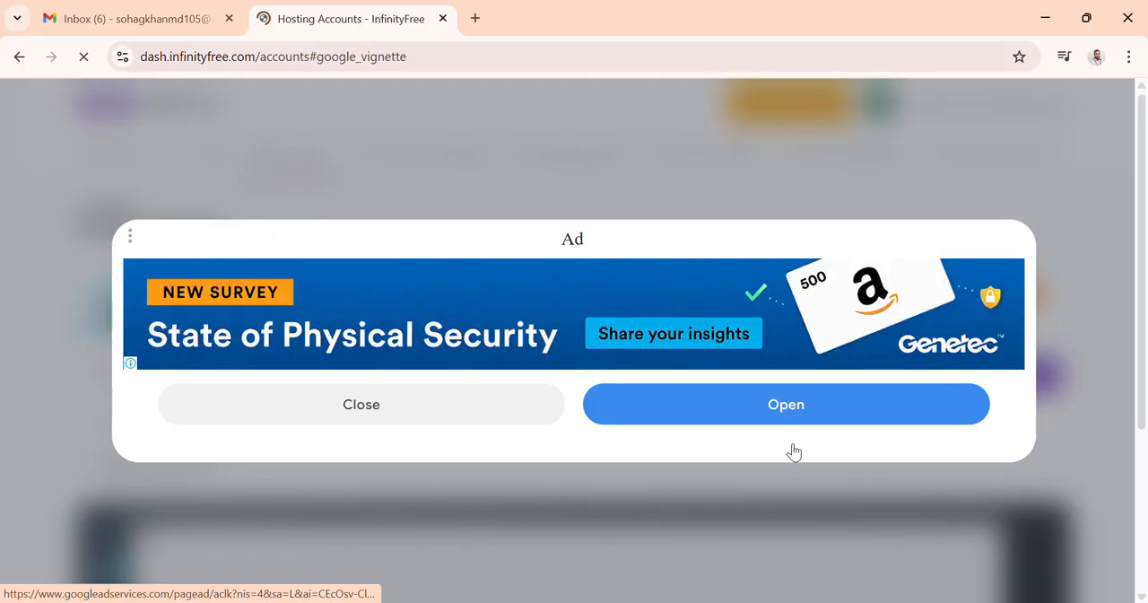
left_click(371, 414)
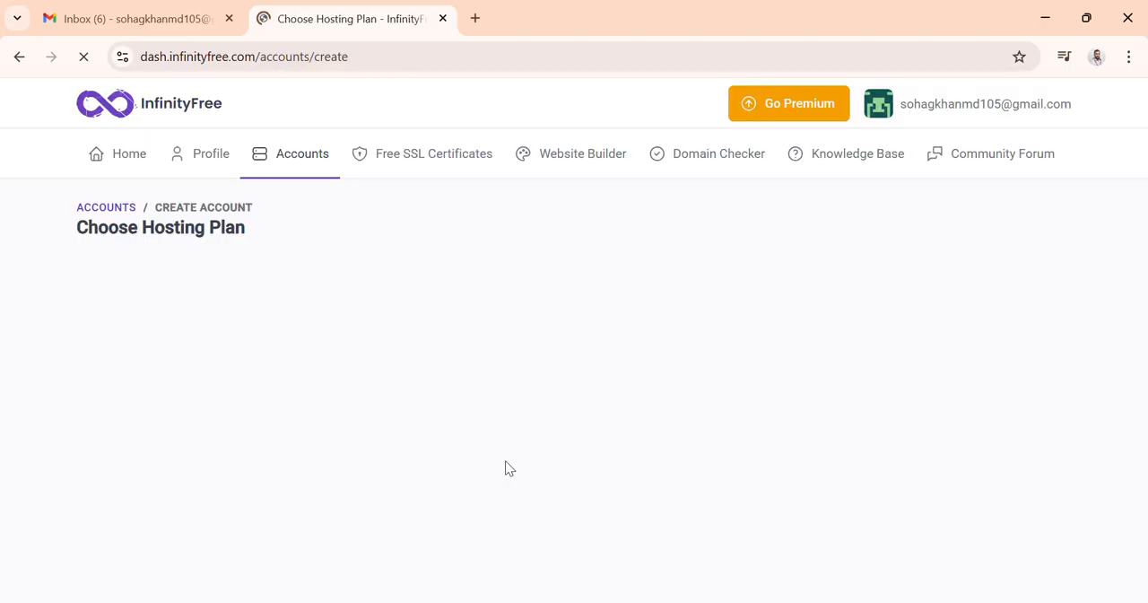
Step: Choose the free InfinityFree $0 plan and pass the human verification check
scroll(631, 411, "down", 3)
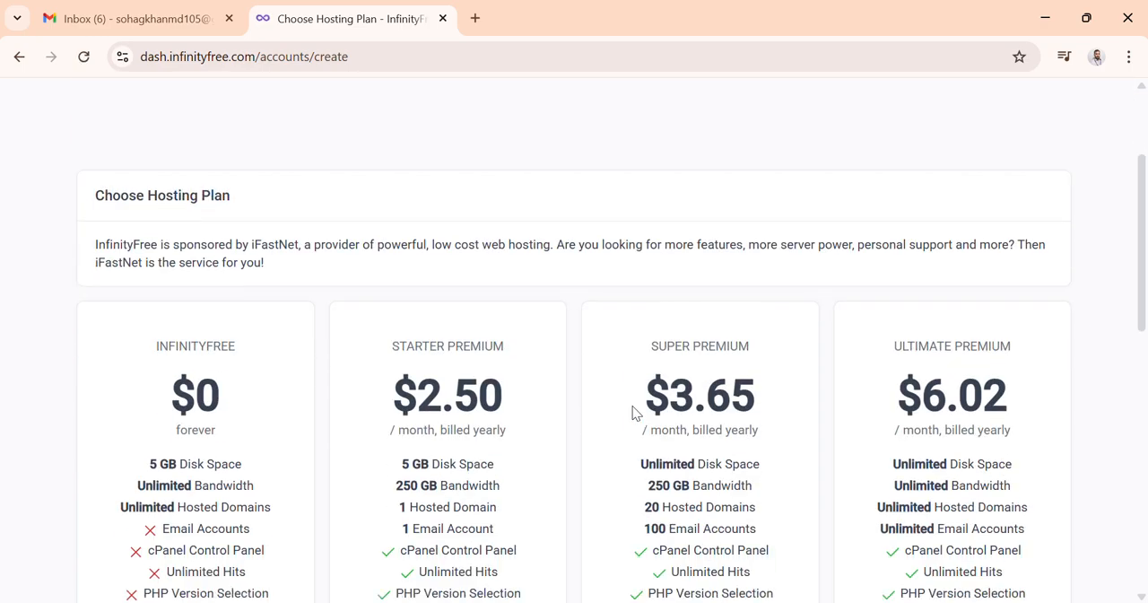
scroll(456, 389, "down", 1)
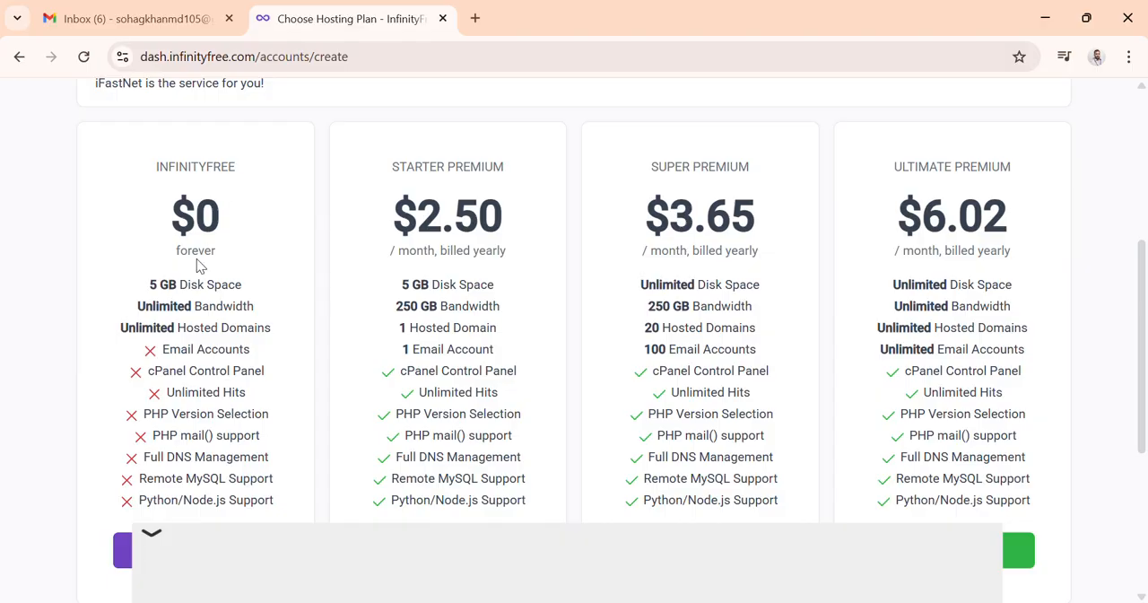
scroll(211, 344, "down", 2)
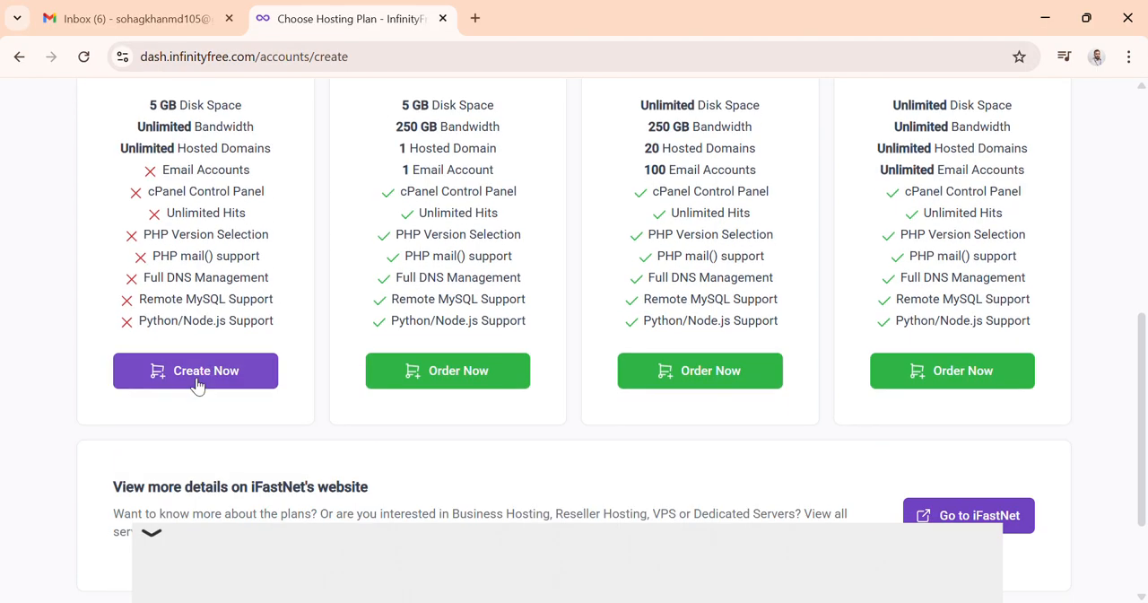
left_click(201, 381)
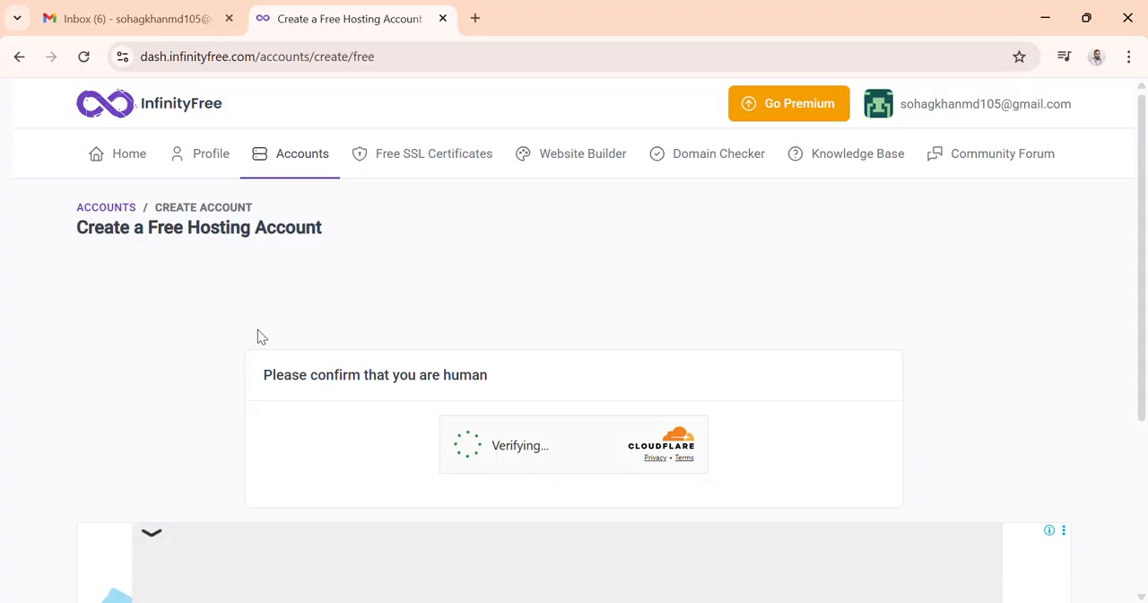
scroll(281, 309, "down", 2)
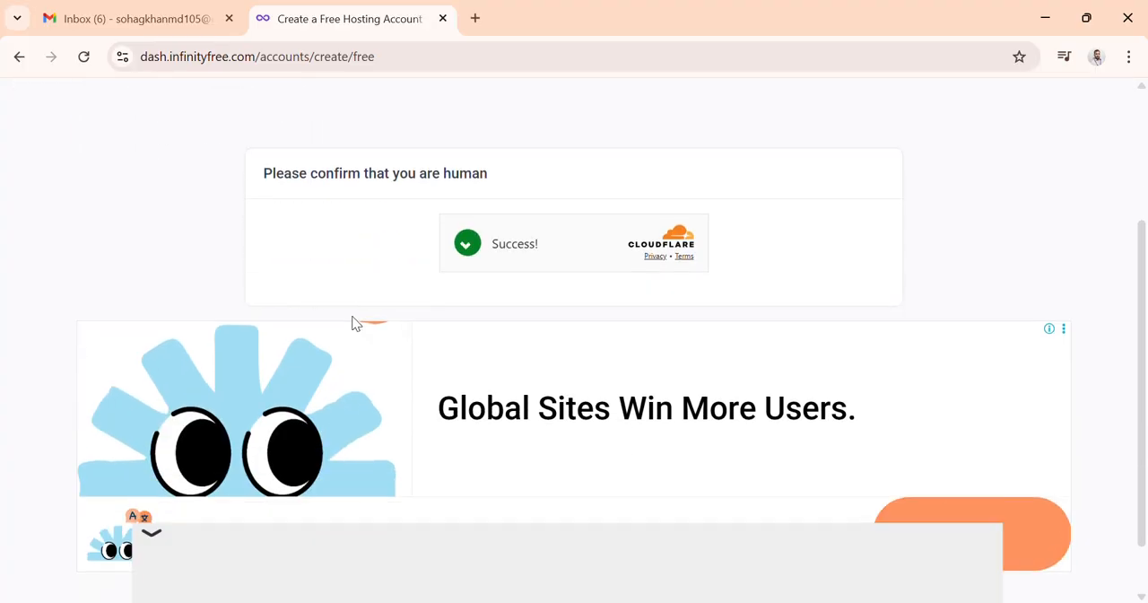
scroll(480, 298, "up", 1)
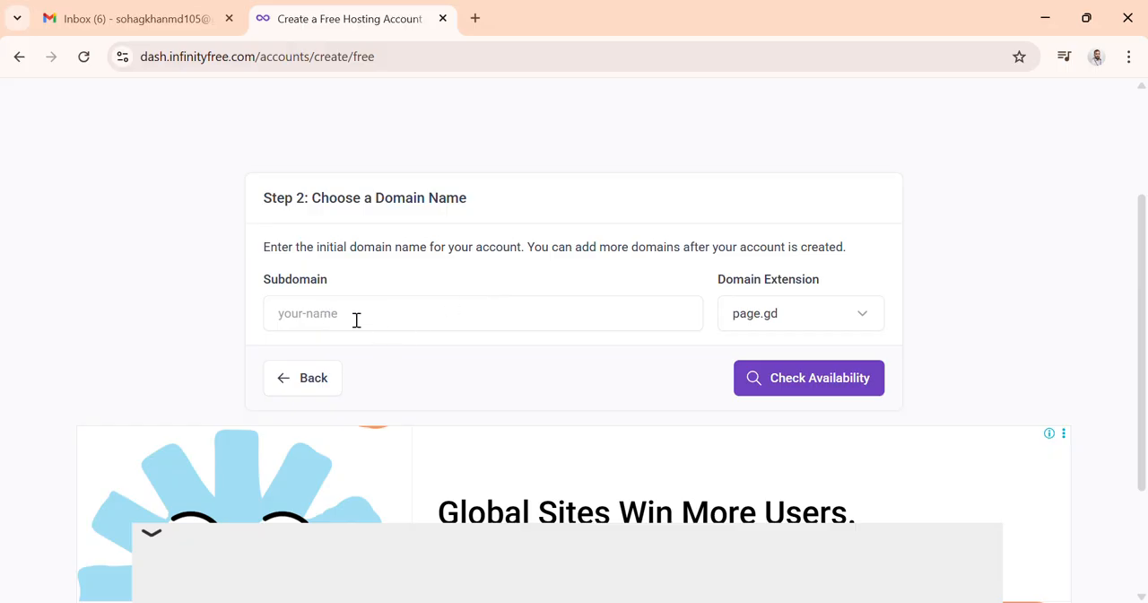
Step: Switch to the Word notes and copy the subdomain name digitalmarketartestvai
mouse_move(705, 600)
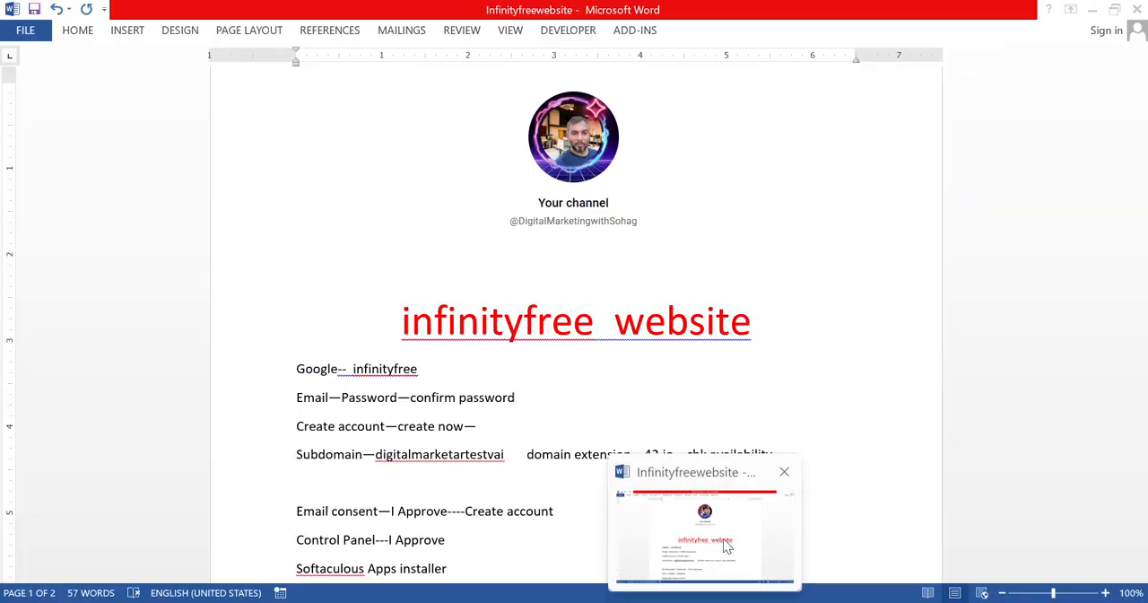
left_click(724, 541)
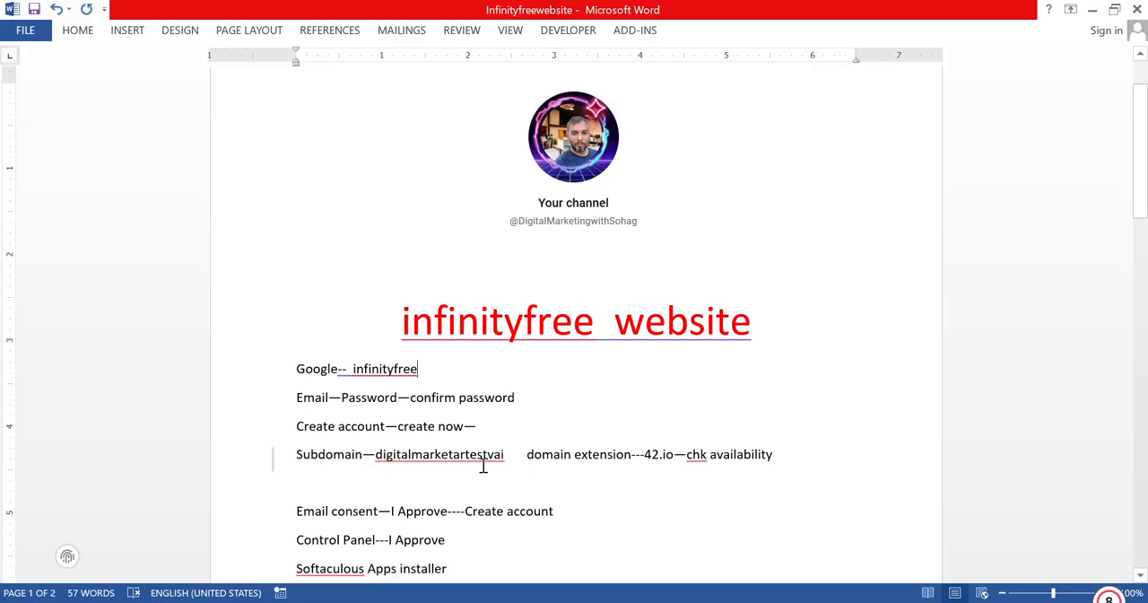
left_click_drag(509, 455, 376, 456)
key("ctrl+c")
right_click(399, 459)
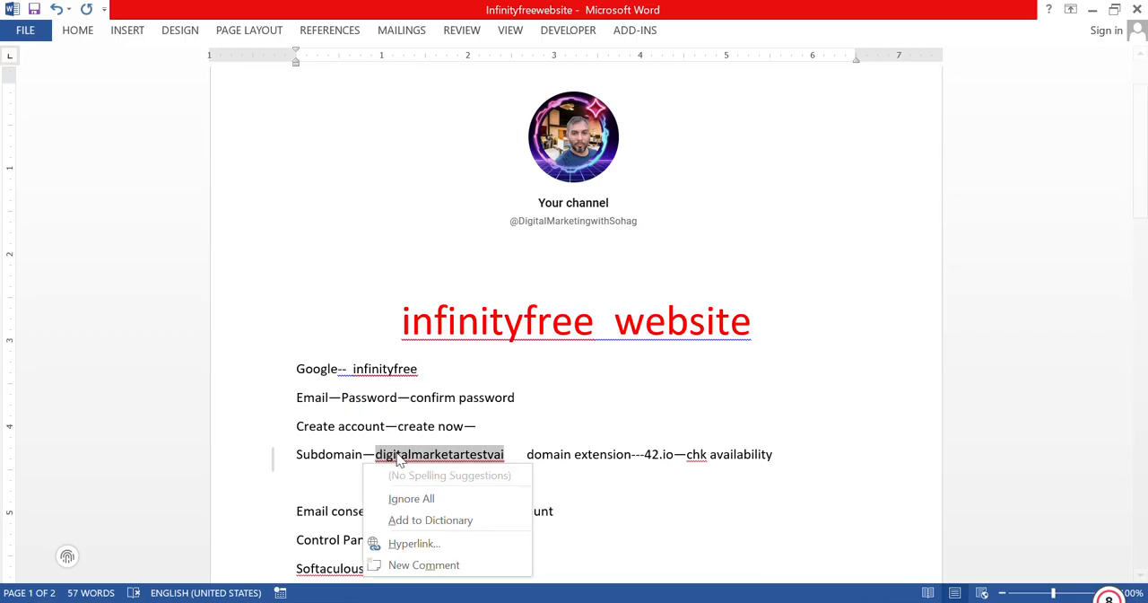
left_click(485, 423)
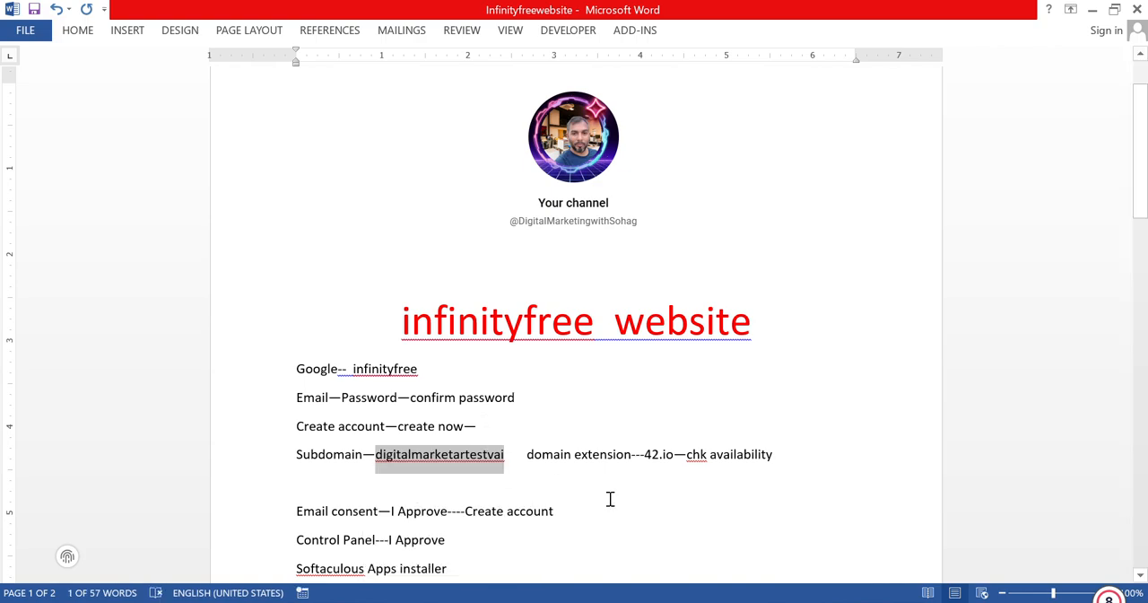
Step: Return to the browser and paste the copied name into the Subdomain field
mouse_move(784, 602)
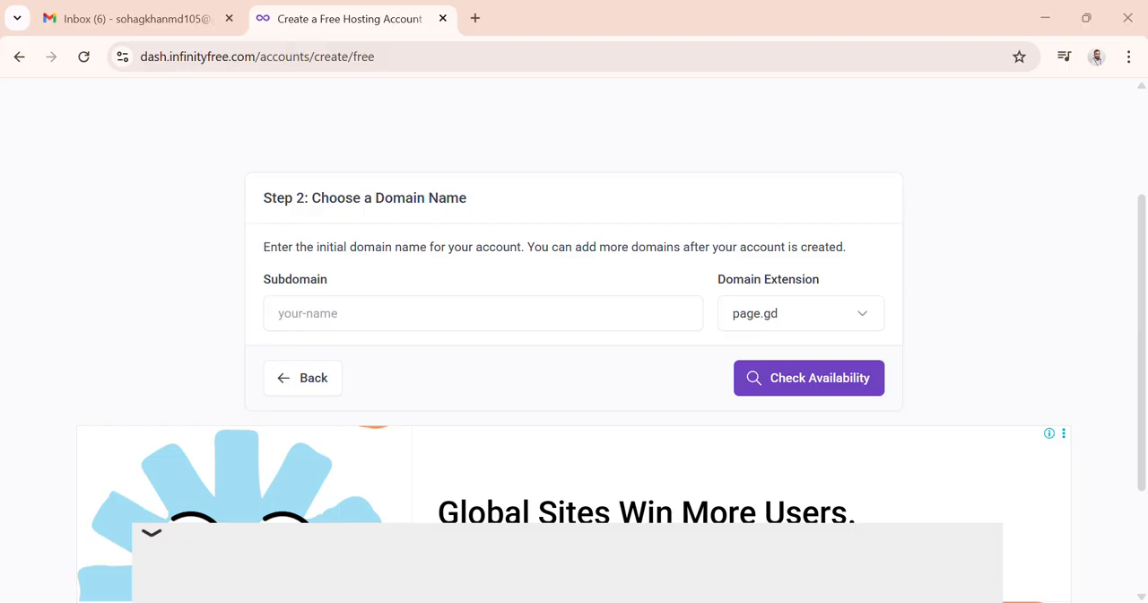
left_click(782, 547)
left_click(331, 304)
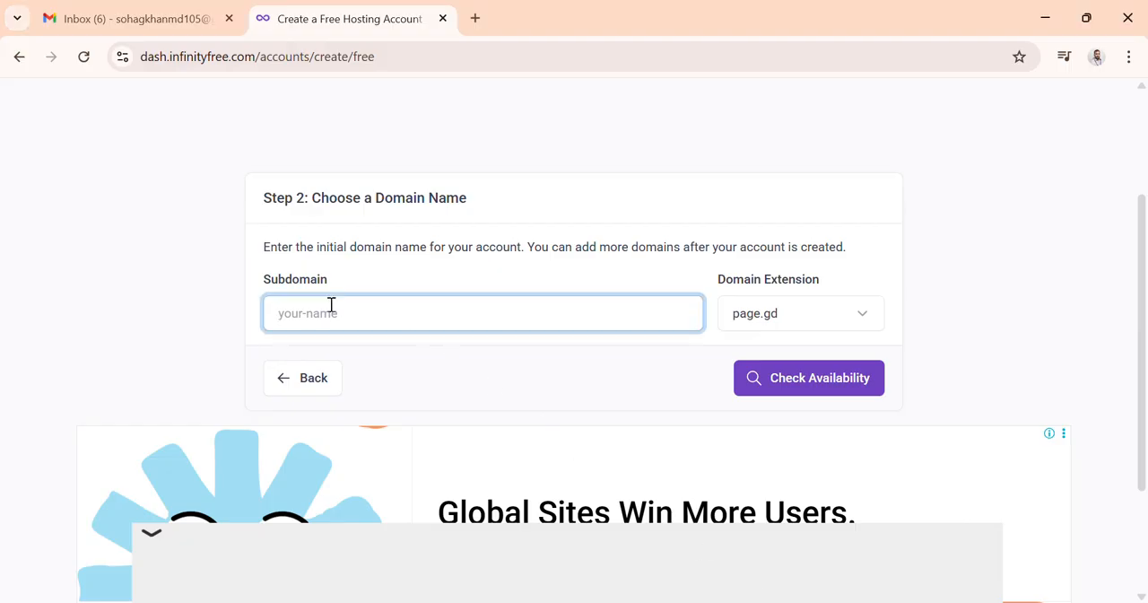
key("ctrl+v")
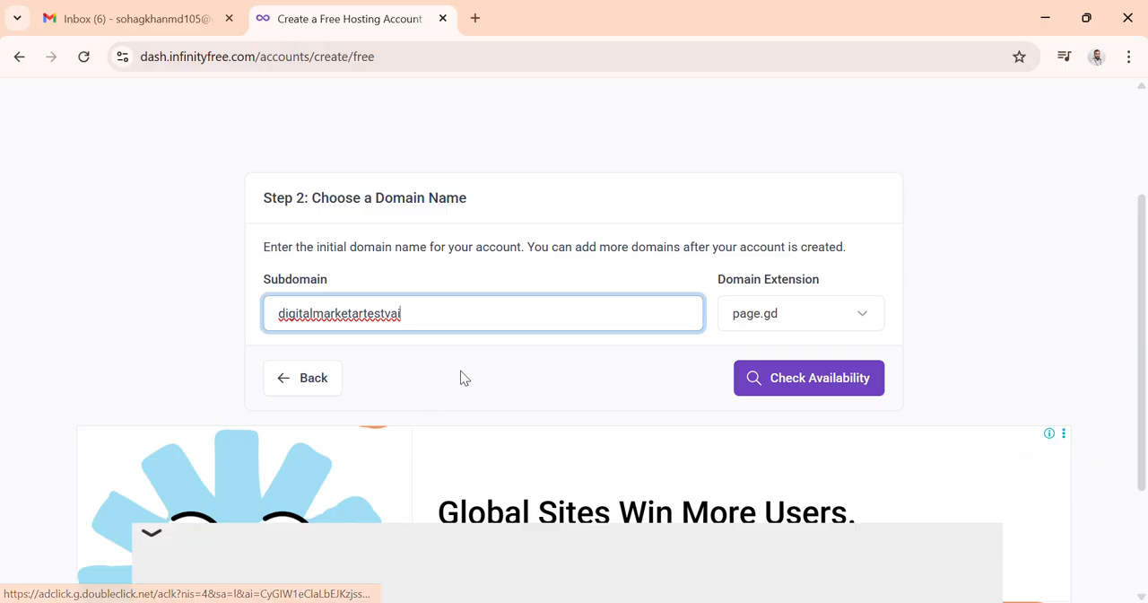
Step: Set the domain extension to 42web.io and check the subdomain's availability
left_click(863, 313)
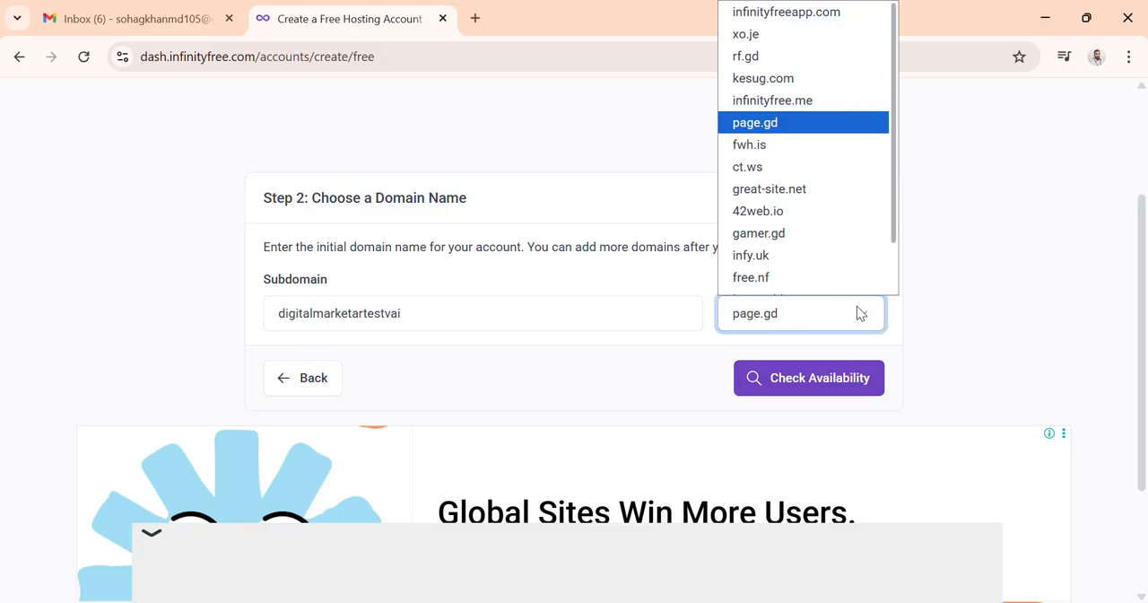
scroll(795, 238, "down", 1)
left_click(789, 193)
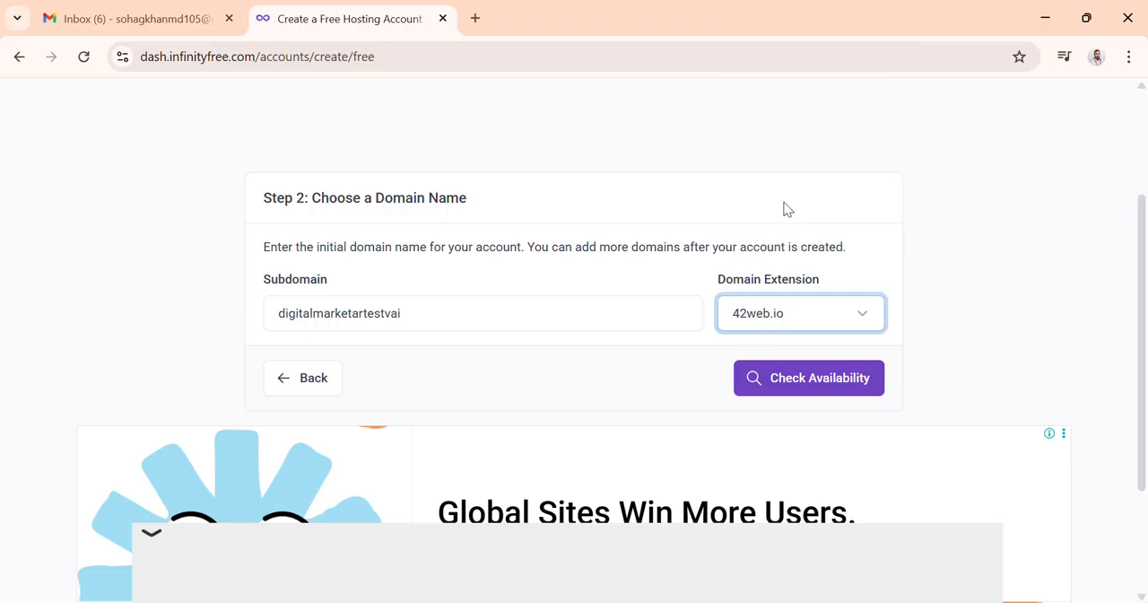
left_click(757, 381)
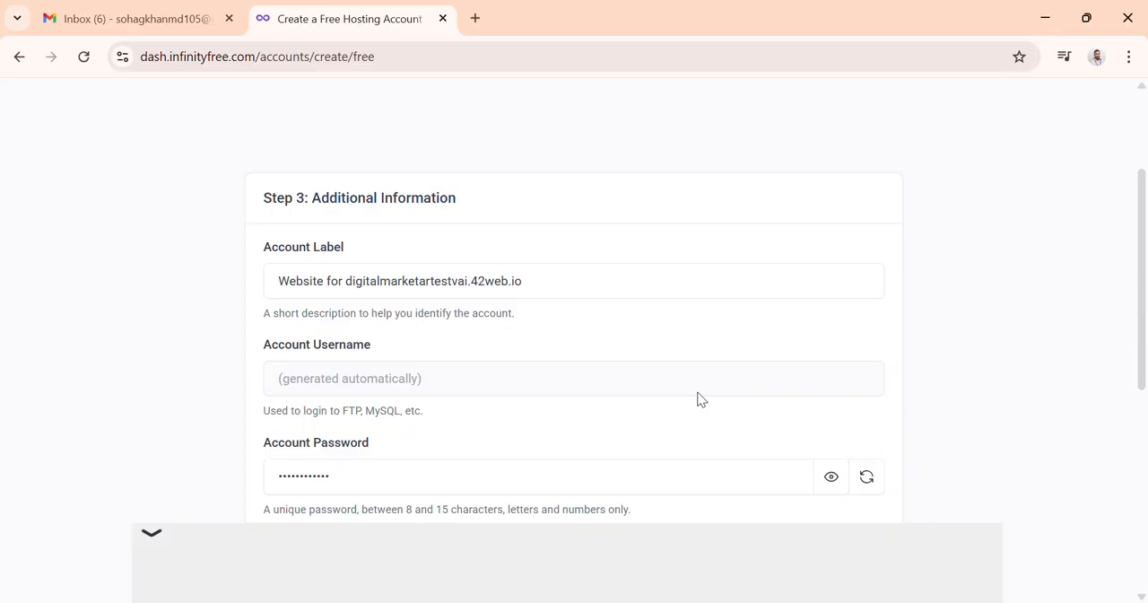
Step: Review the additional information form and set Email Consent to I Approve
scroll(692, 401, "down", 1)
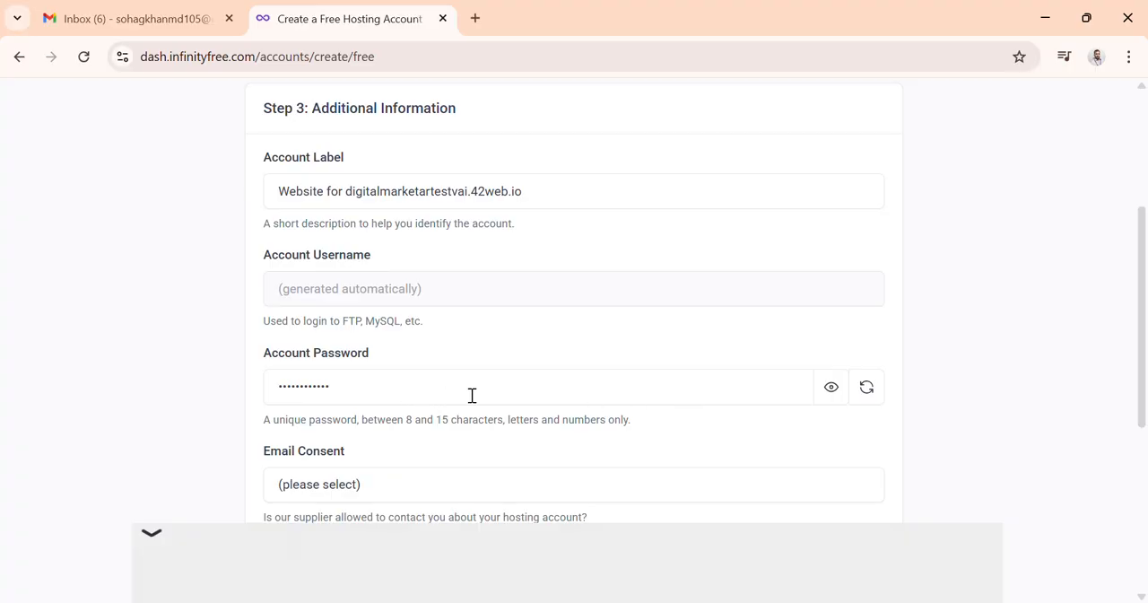
scroll(473, 395, "down", 1)
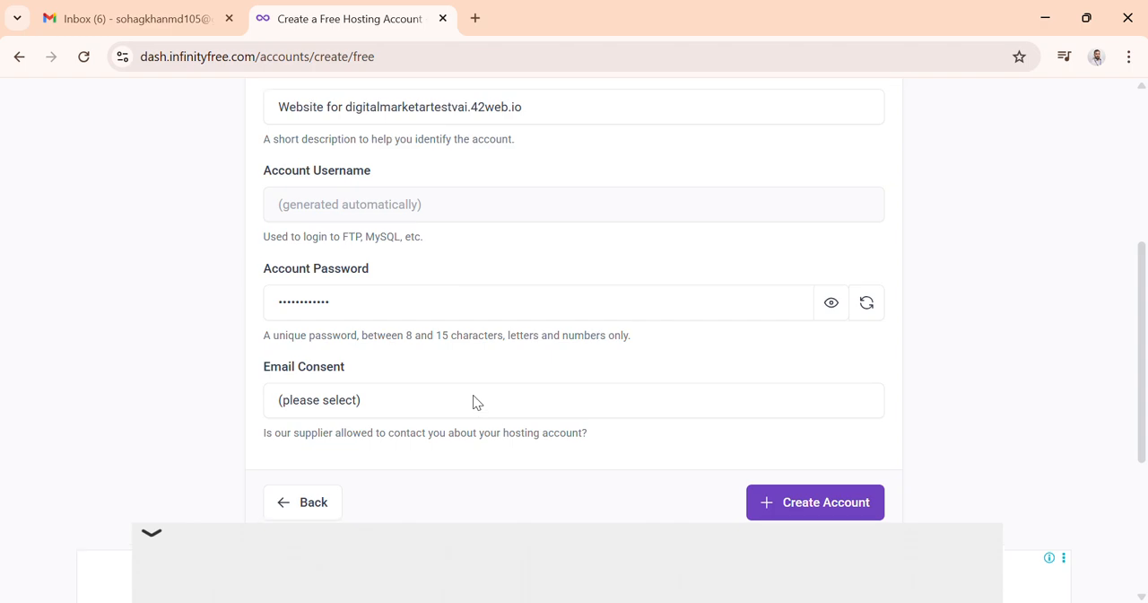
scroll(472, 399, "up", 2)
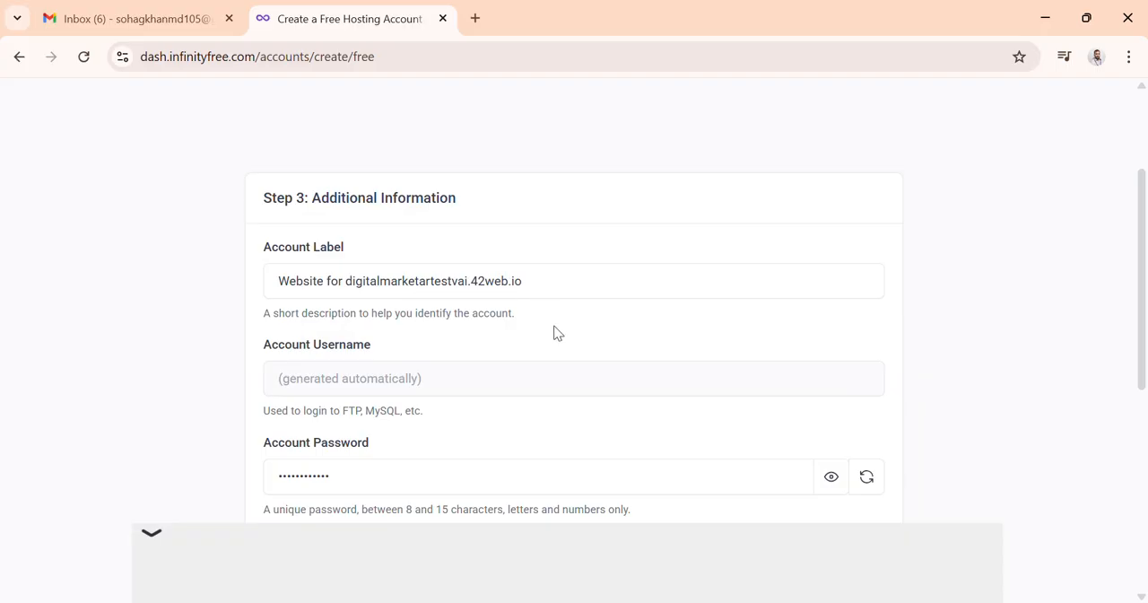
scroll(557, 386, "down", 1)
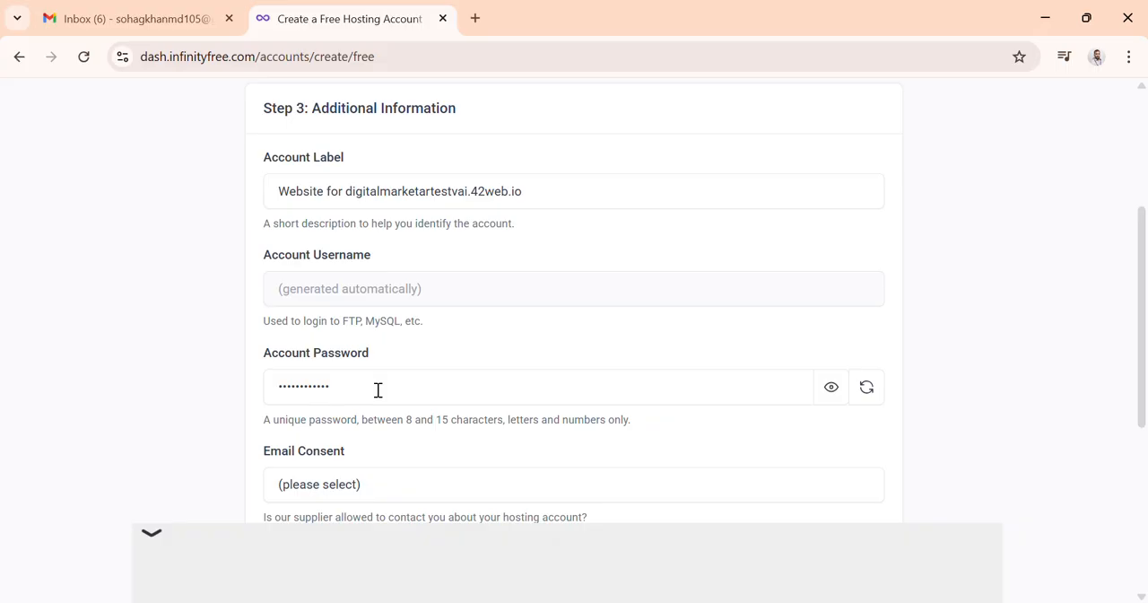
scroll(378, 390, "down", 1)
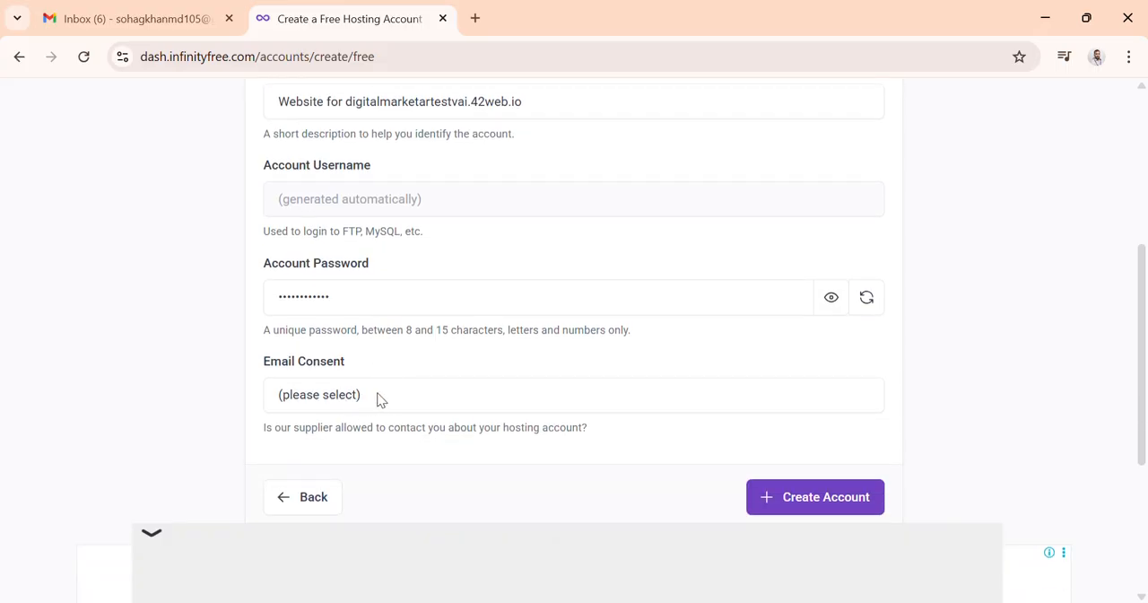
left_click(378, 396)
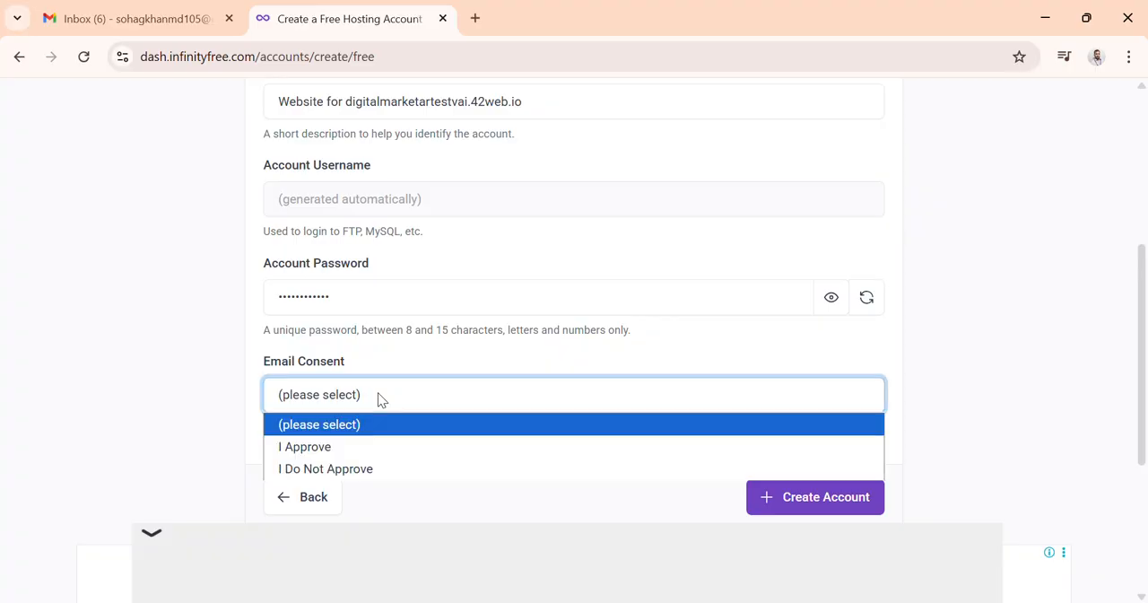
left_click(341, 448)
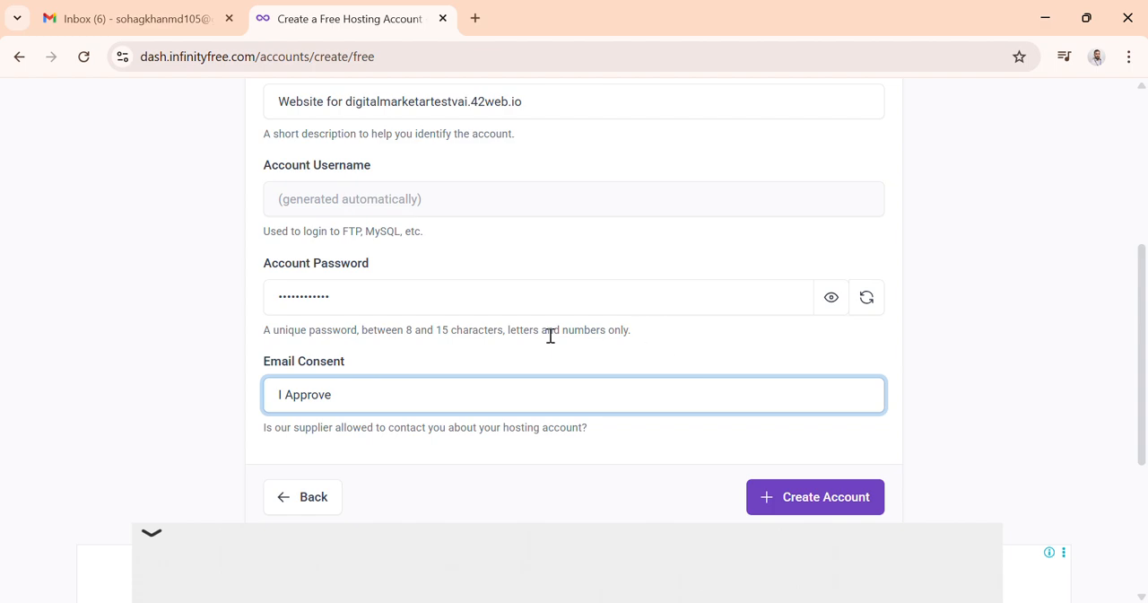
Step: Reveal the generated account password and copy it
left_click(831, 300)
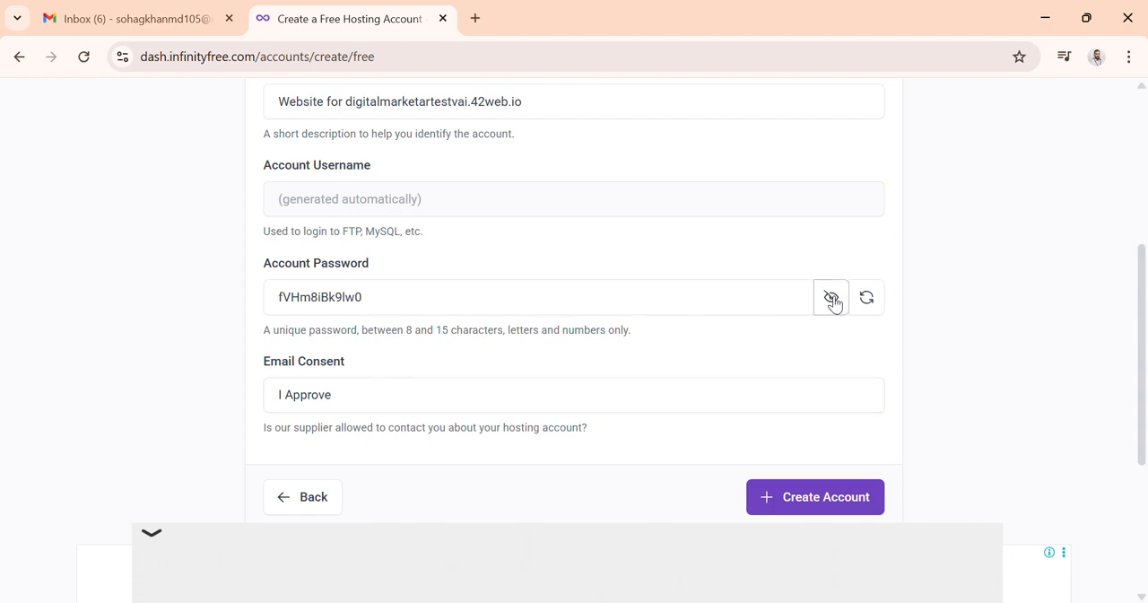
left_click(832, 302)
left_click(832, 302)
left_click(832, 302)
left_click(829, 303)
left_click_drag(387, 303, 249, 311)
right_click(298, 305)
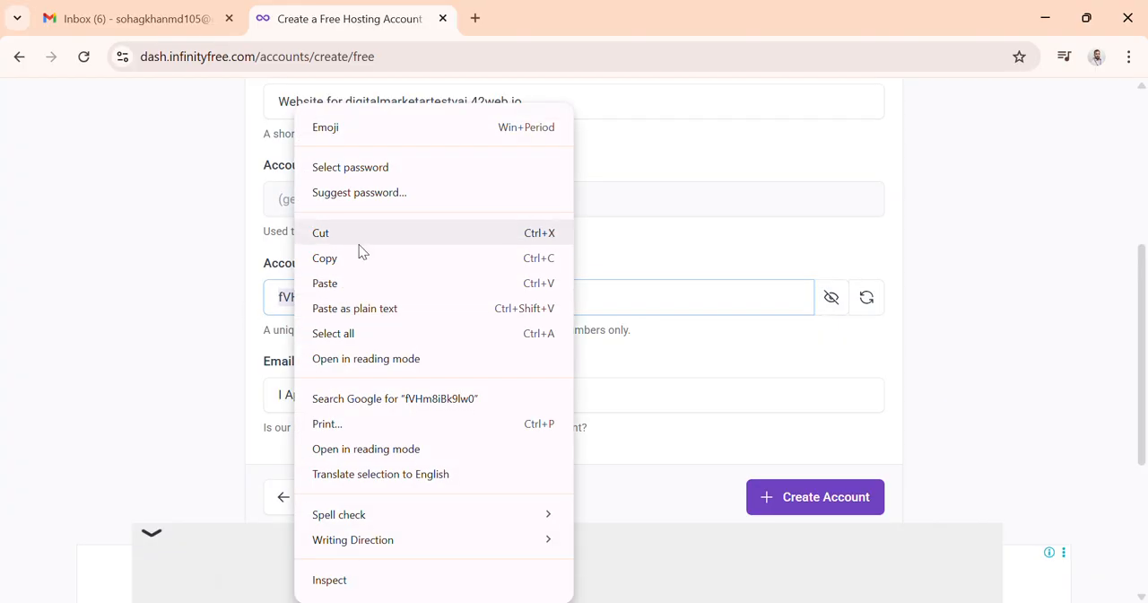
left_click(339, 260)
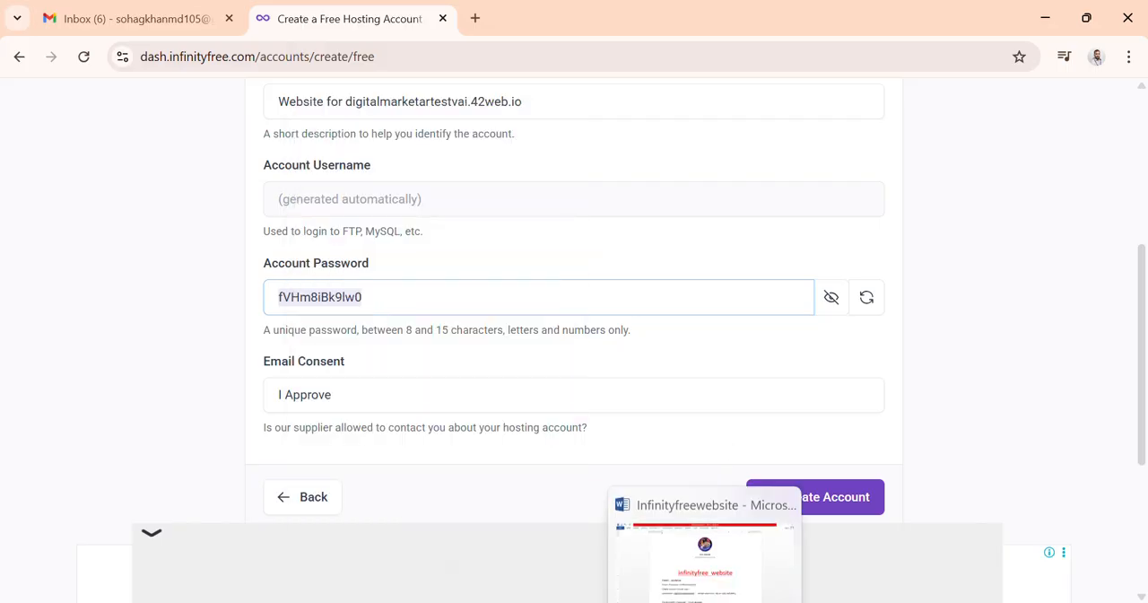
Step: Switch to the Word notes document and paste the copied account password on a new line after the email address
left_click(705, 548)
scroll(641, 519, "down", 4)
scroll(642, 503, "down", 3)
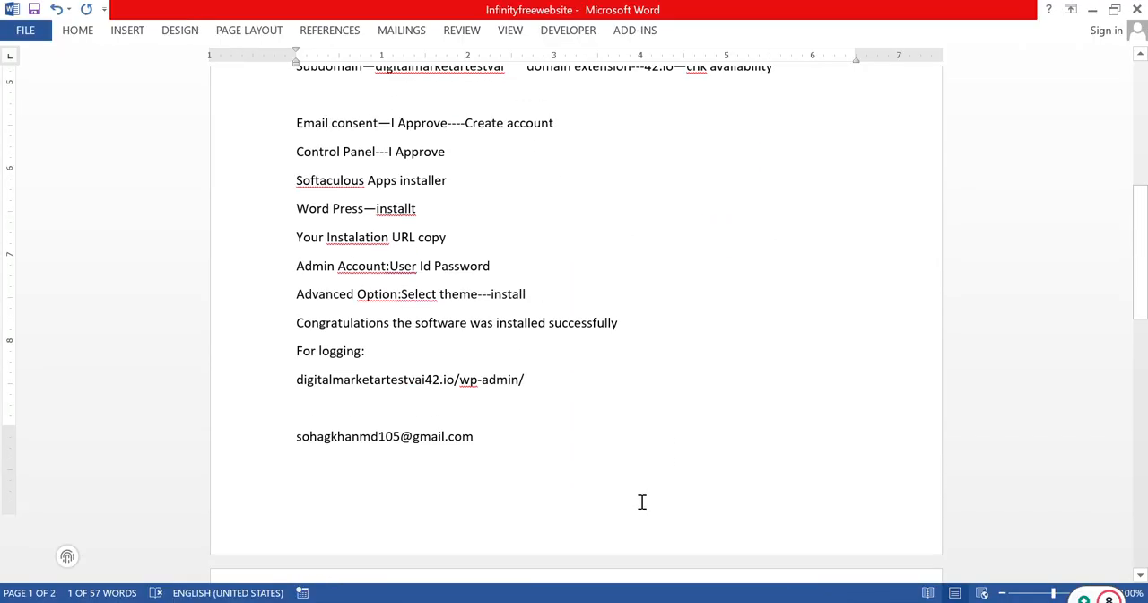
left_click(608, 415)
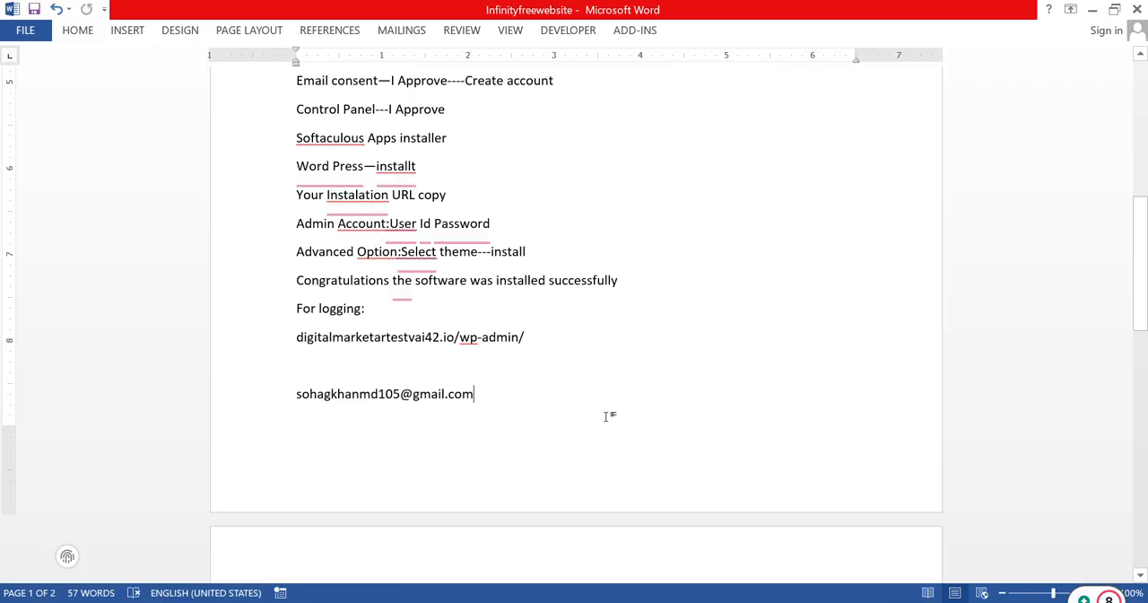
key("Return")
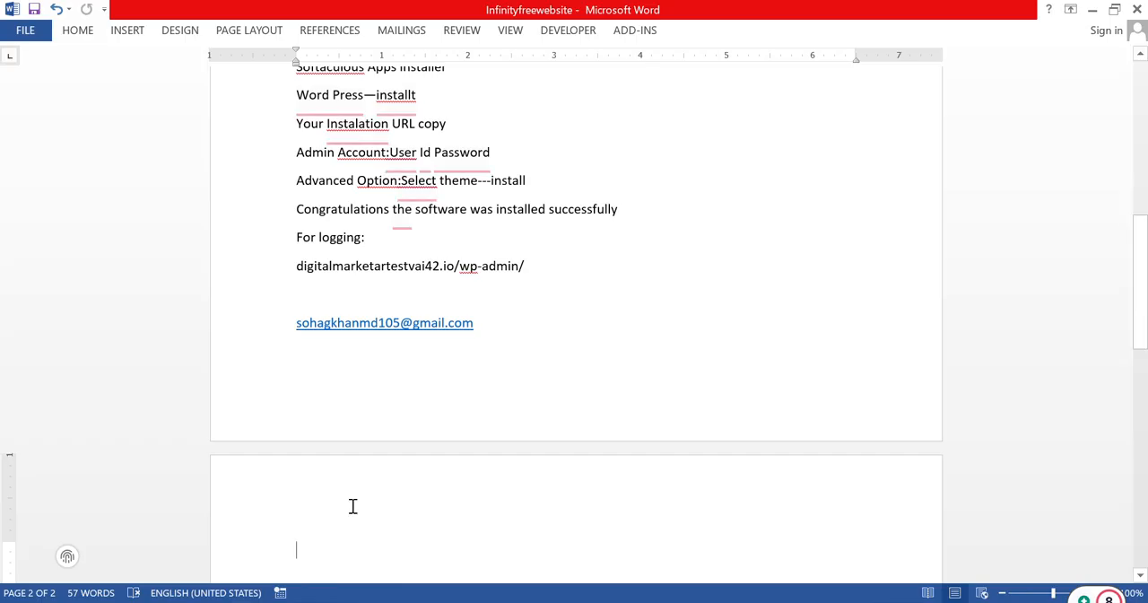
key("ctrl+v")
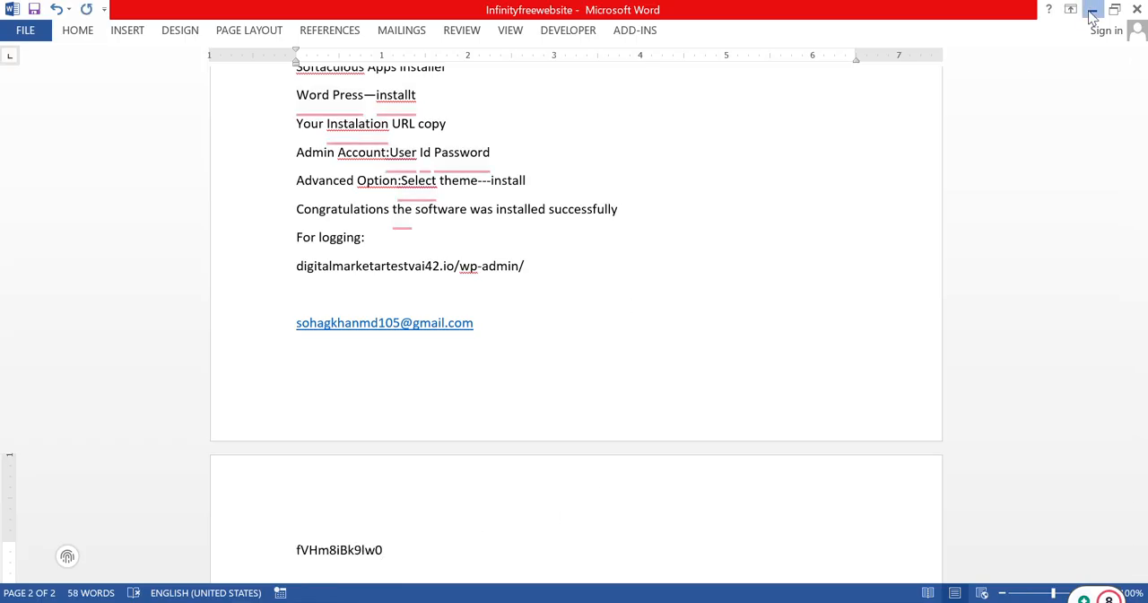
left_click(1092, 10)
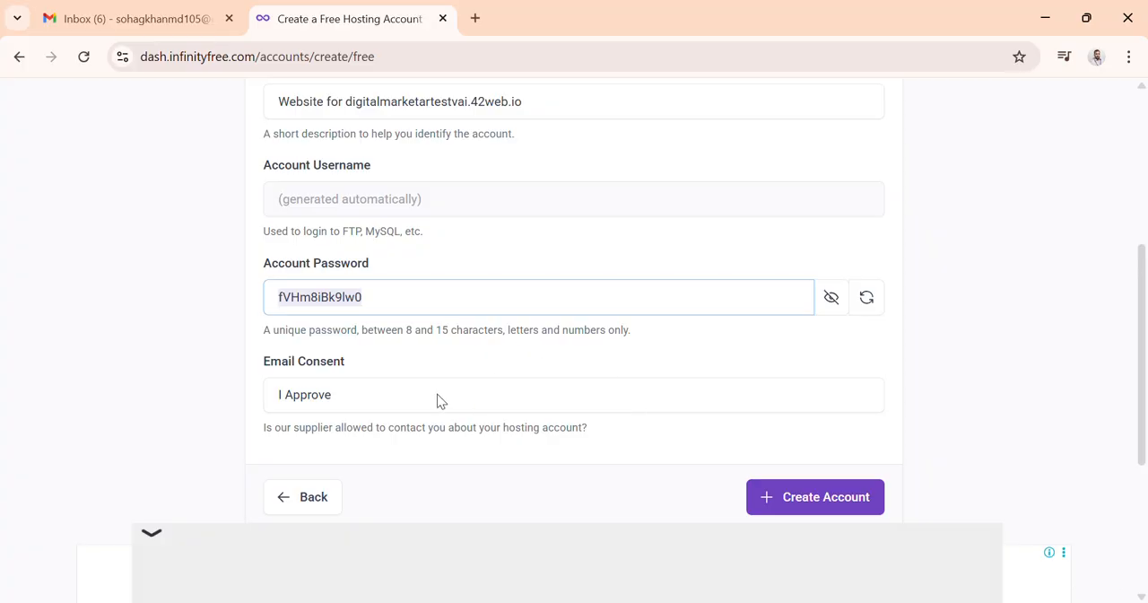
Step: Hide the password in the form and submit it to create the hosting account
scroll(438, 400, "down", 2)
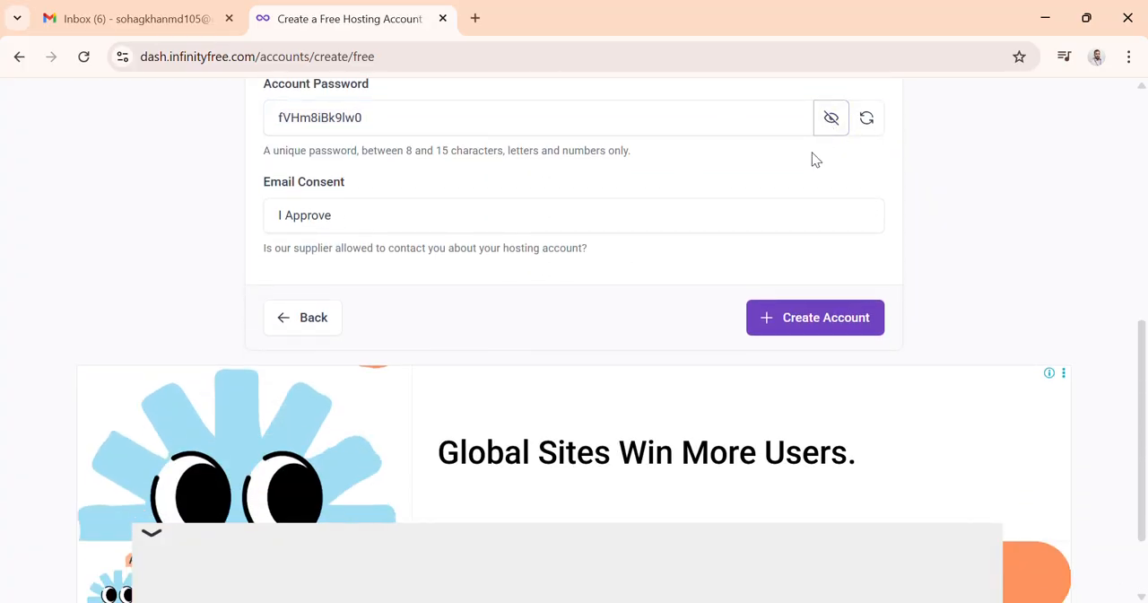
left_click(831, 124)
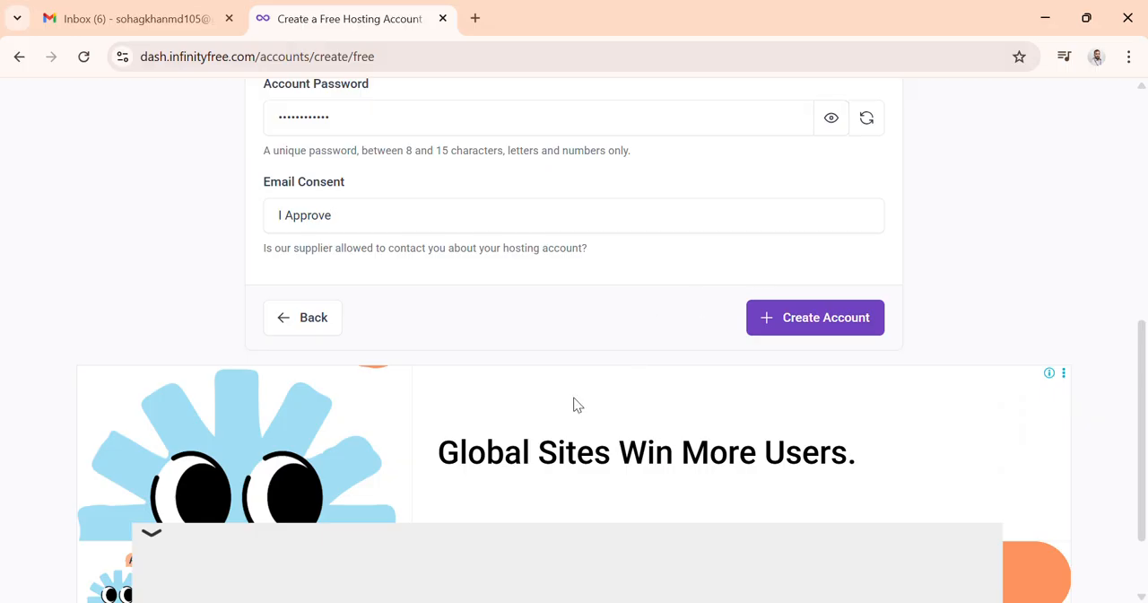
scroll(765, 338, "down", 1)
scroll(434, 329, "up", 2)
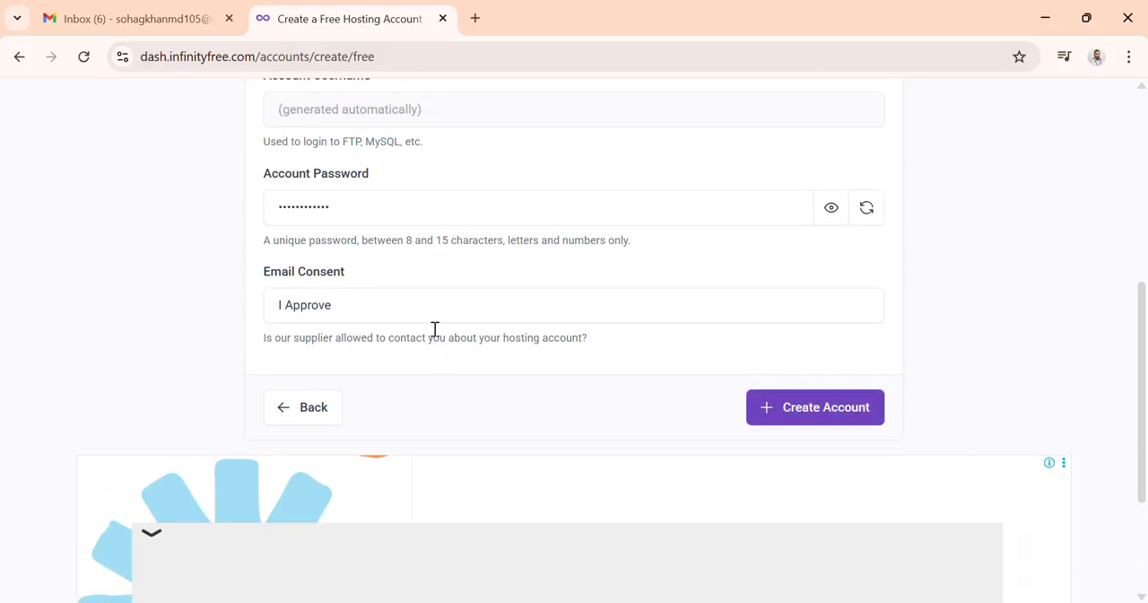
left_click(803, 415)
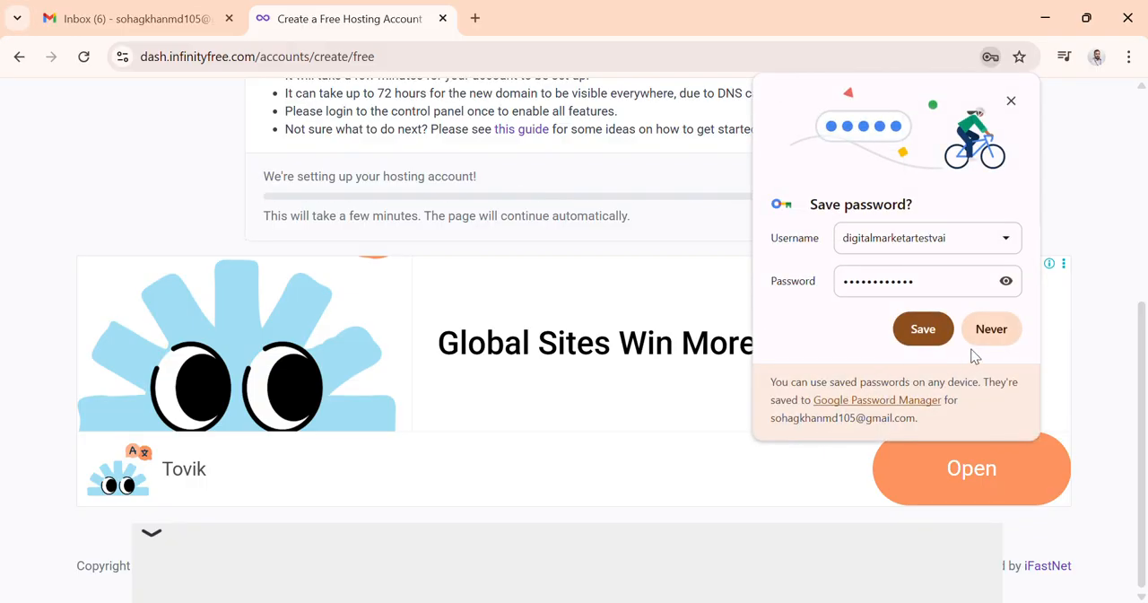
Step: Save the account password in the browser's password manager and decline the phone setup offer
left_click(1007, 282)
left_click(1006, 282)
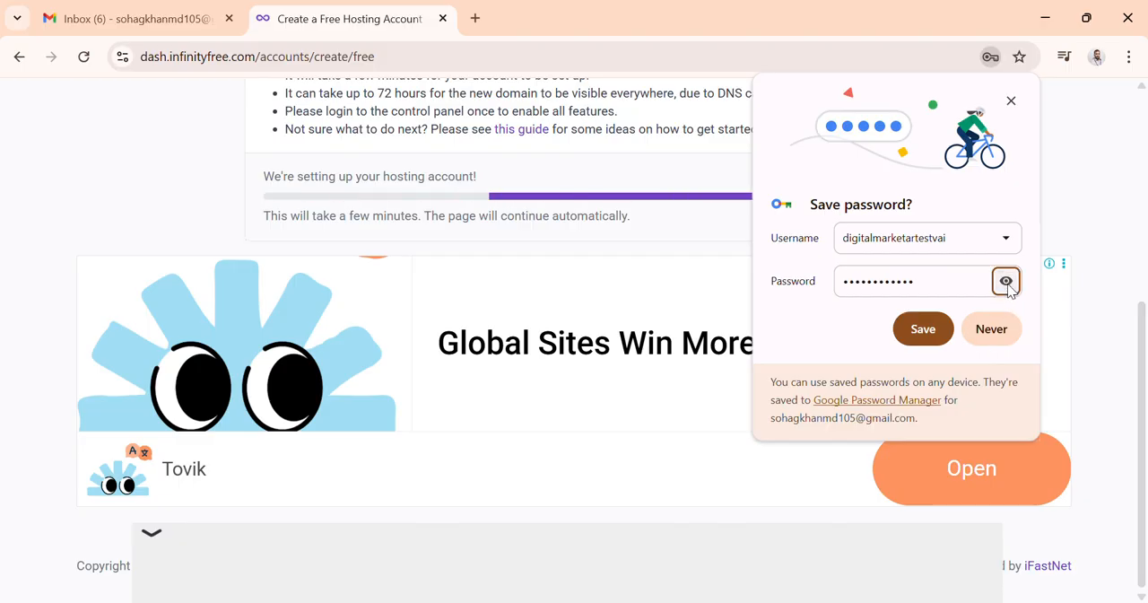
left_click(923, 329)
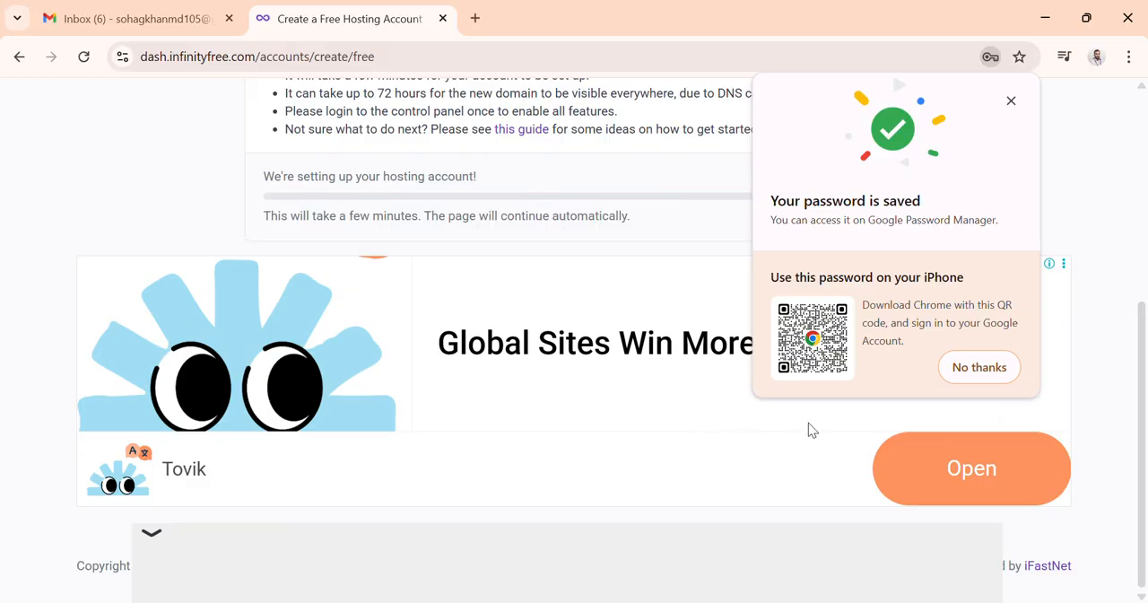
left_click(973, 372)
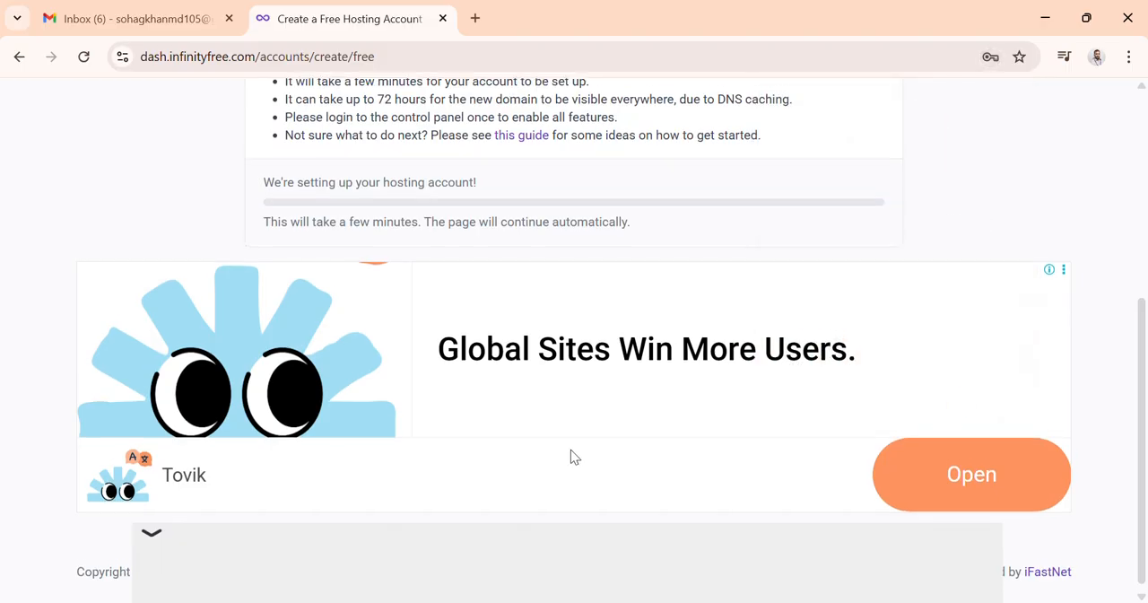
Step: Select and copy the generated account username from the account-created confirmation message
scroll(571, 450, "up", 1)
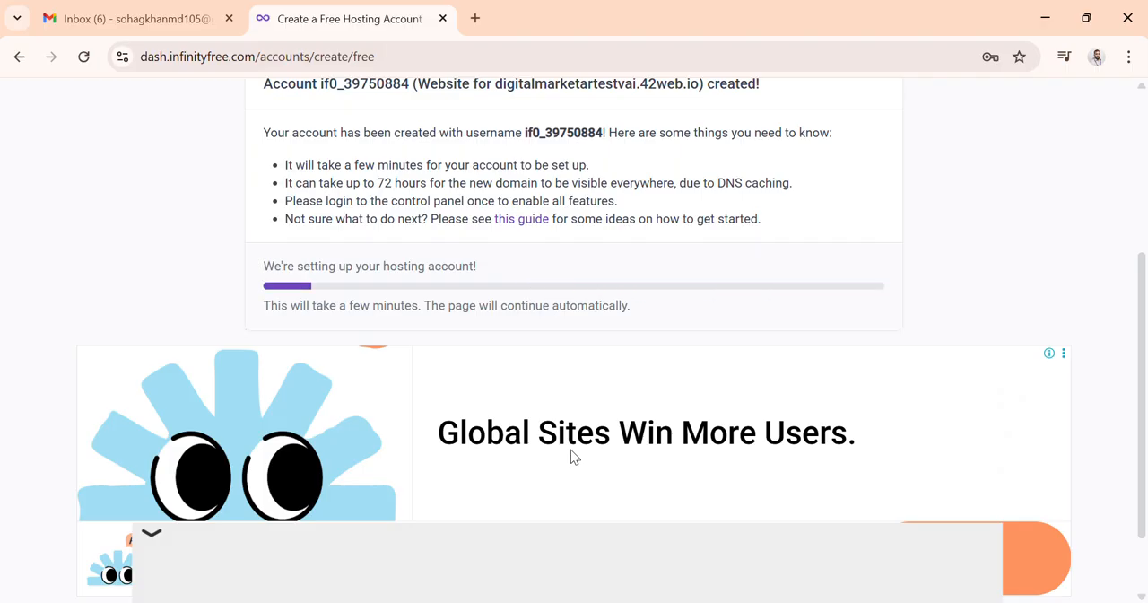
scroll(572, 449, "up", 1)
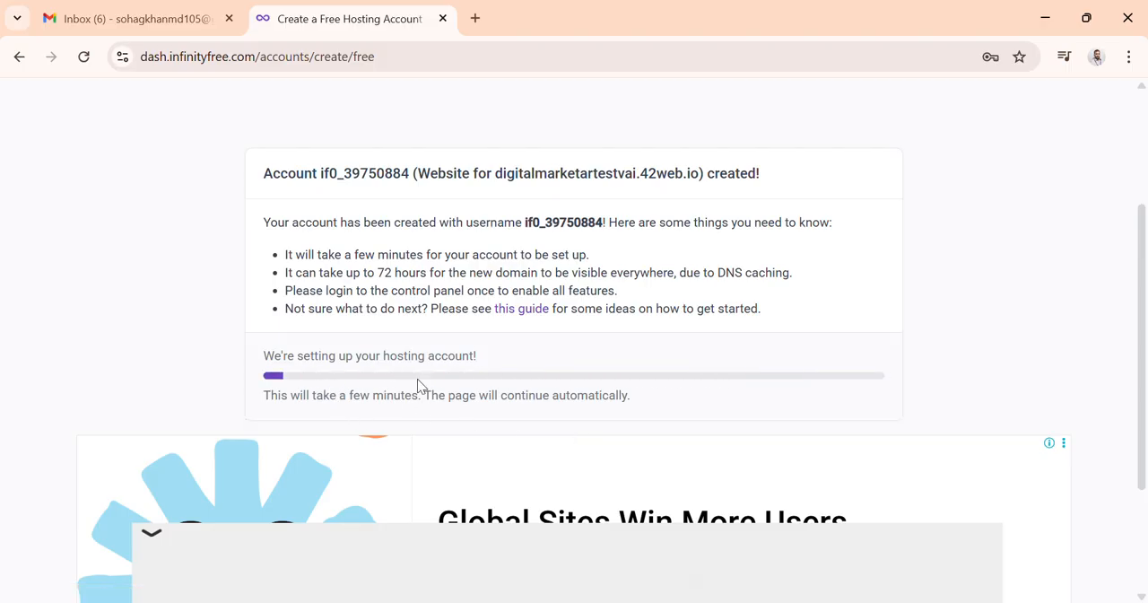
scroll(462, 455, "down", 2)
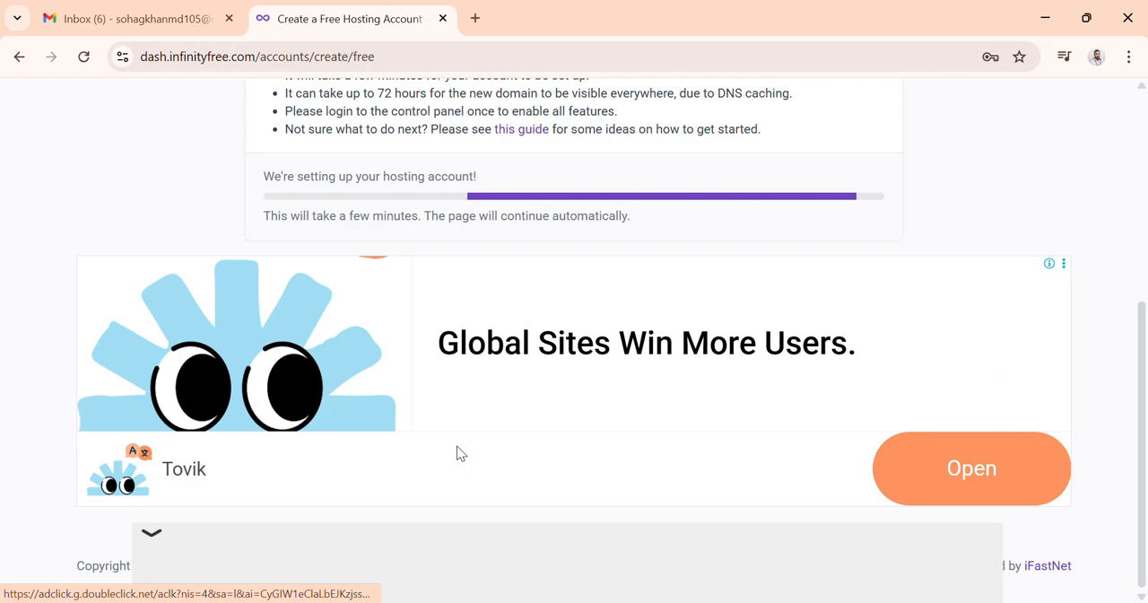
scroll(457, 453, "up", 1)
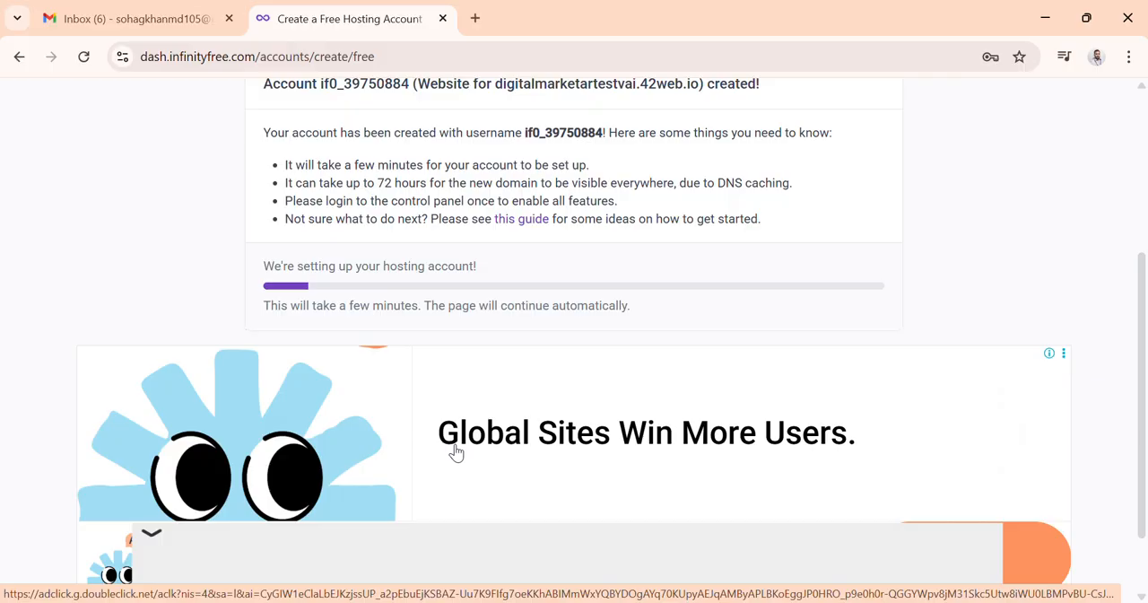
scroll(456, 453, "up", 1)
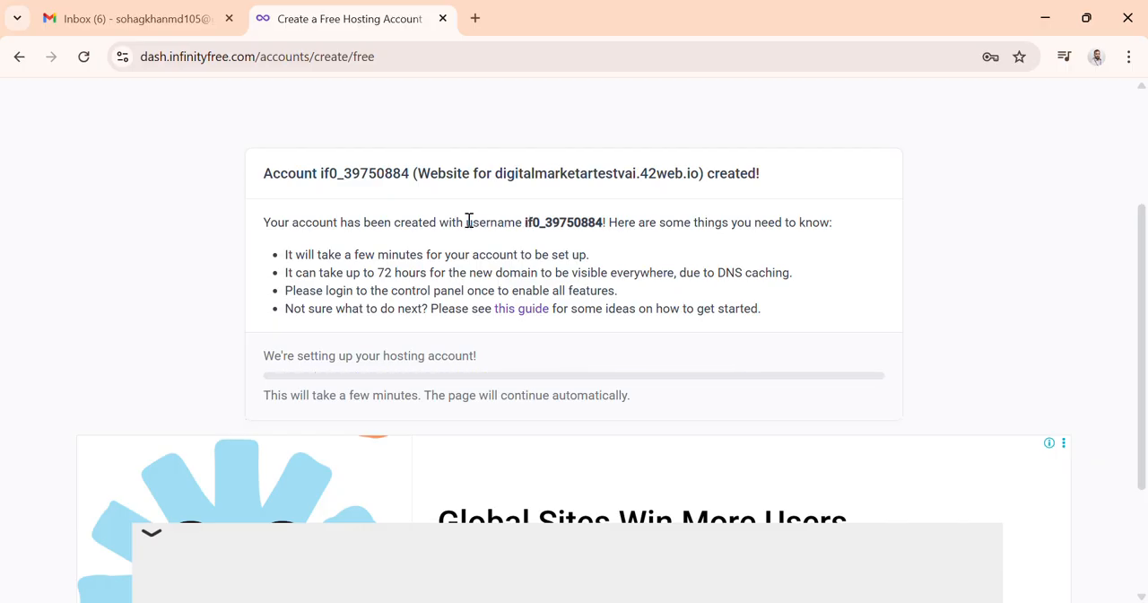
left_click_drag(466, 222, 609, 224)
right_click(588, 226)
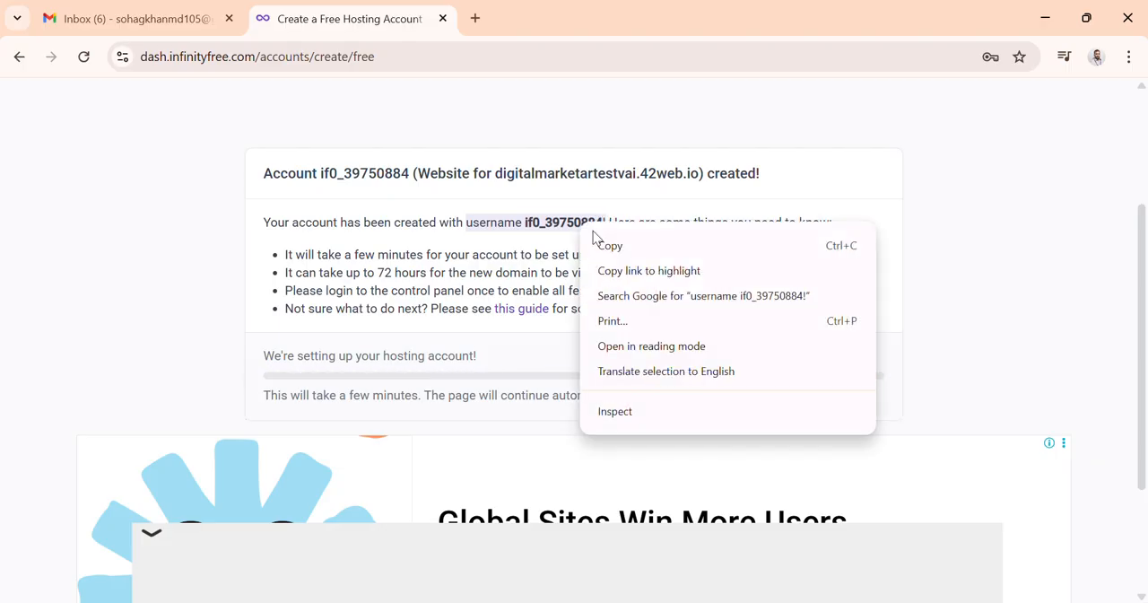
left_click(613, 246)
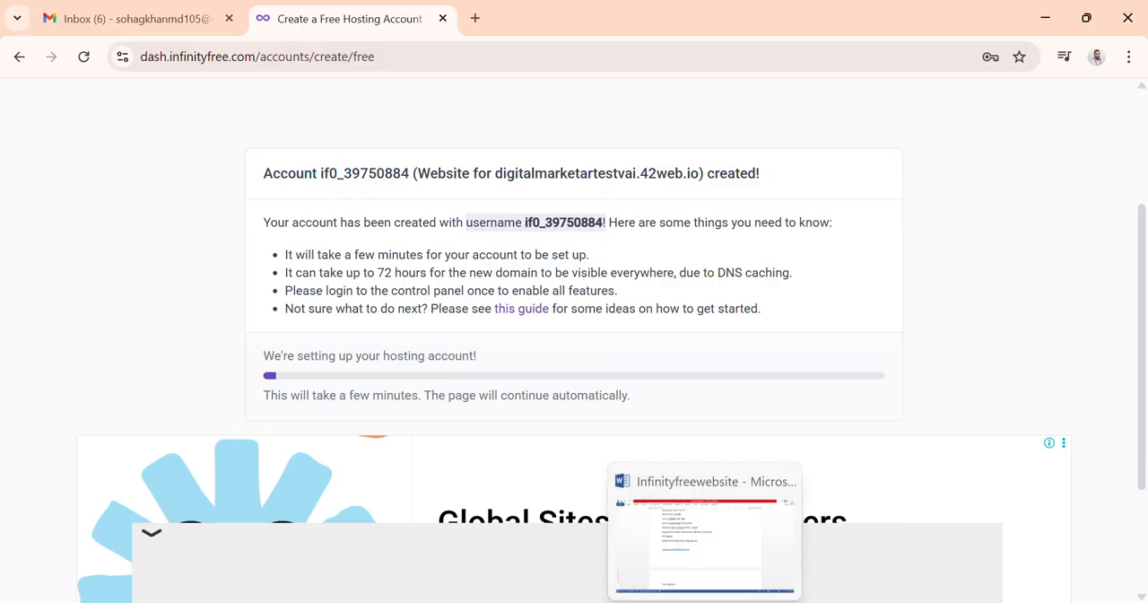
Step: Paste the copied username on a new line below the password in the Word notes
left_click(716, 554)
scroll(594, 461, "down", 2)
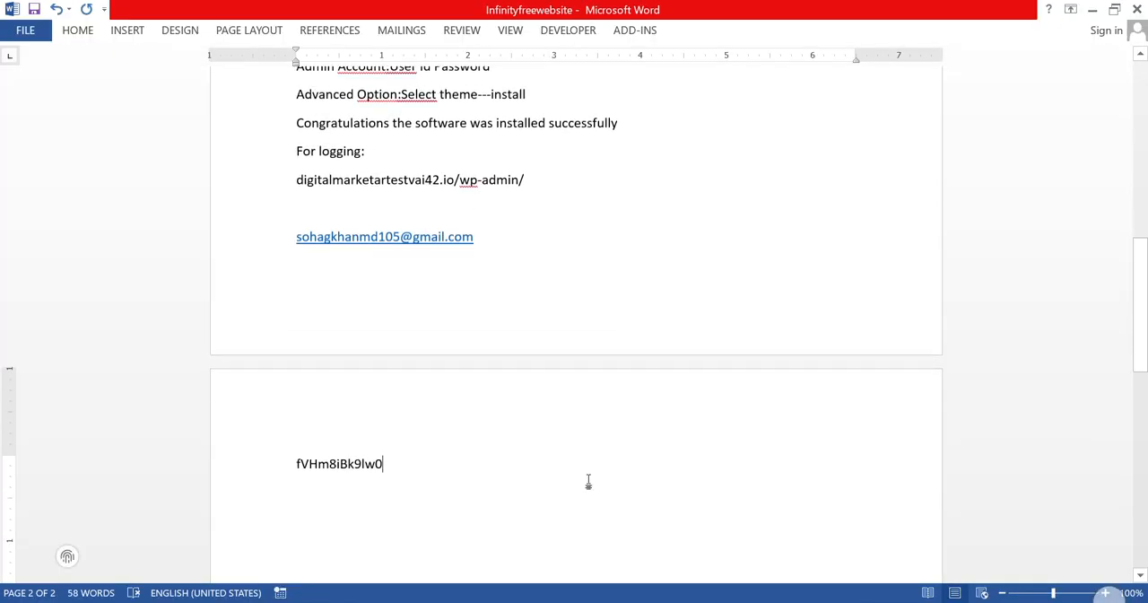
key("Return")
right_click(305, 498)
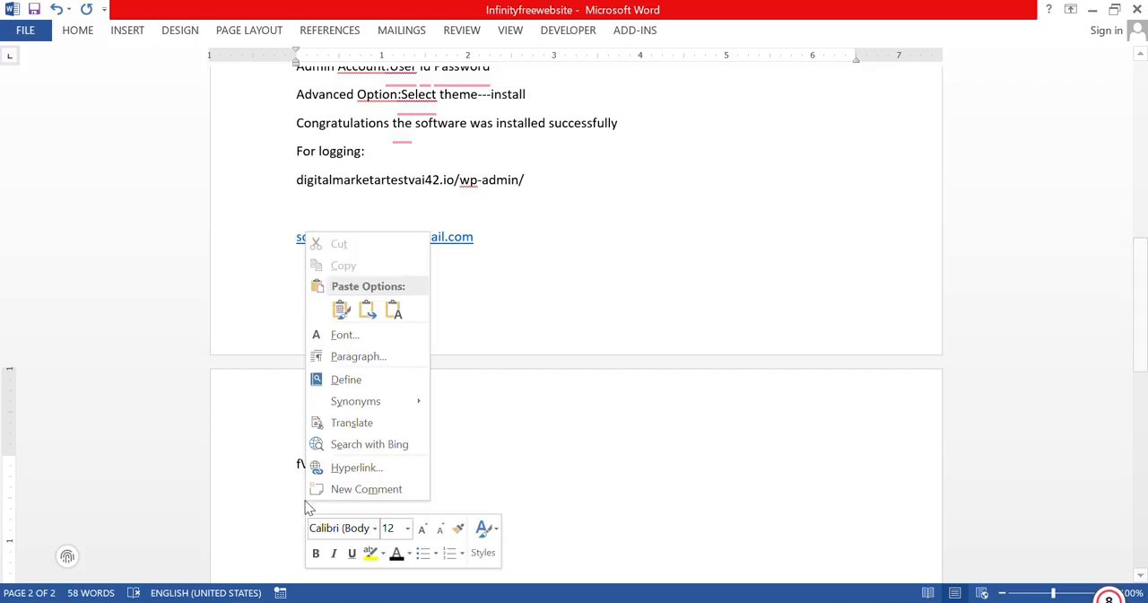
left_click(393, 312)
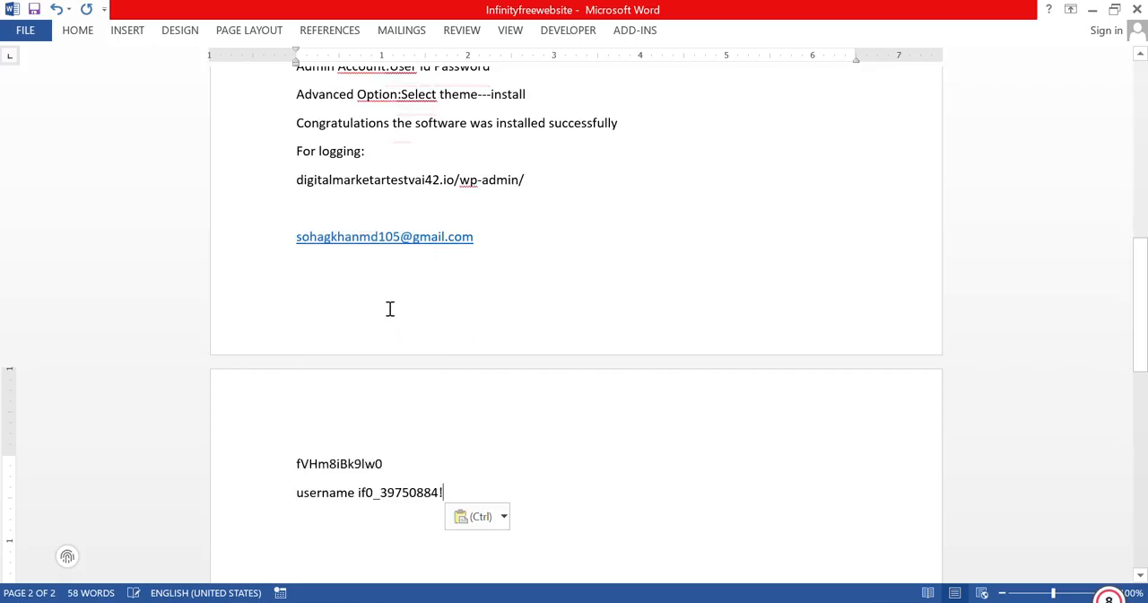
left_click(1093, 11)
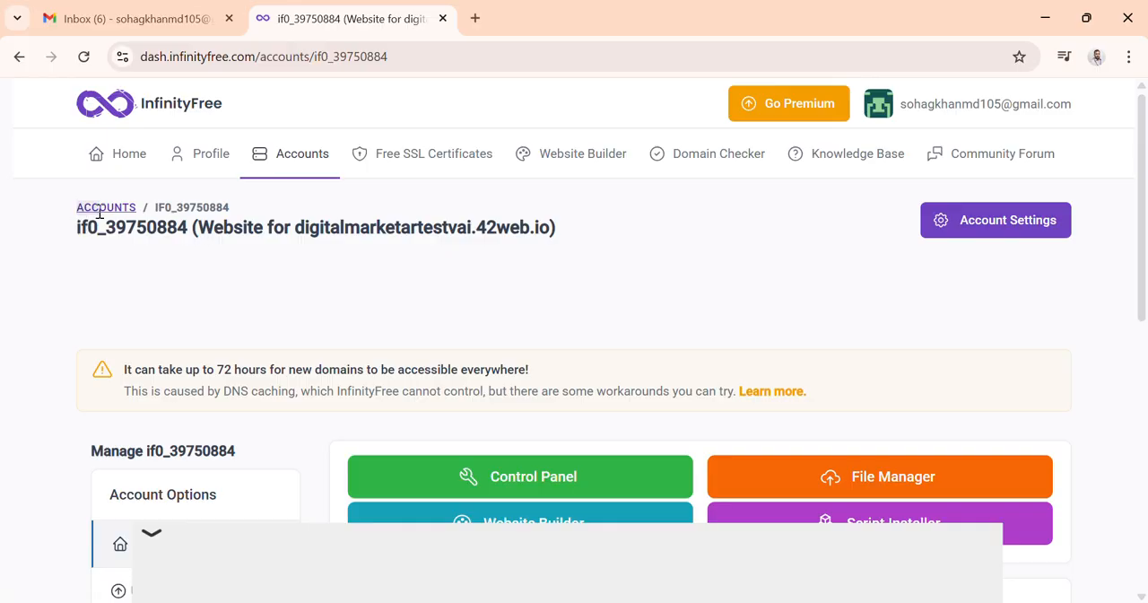
Step: Select and copy the account's breadcrumb and title text on the account page
left_click_drag(77, 214, 440, 251)
right_click(511, 227)
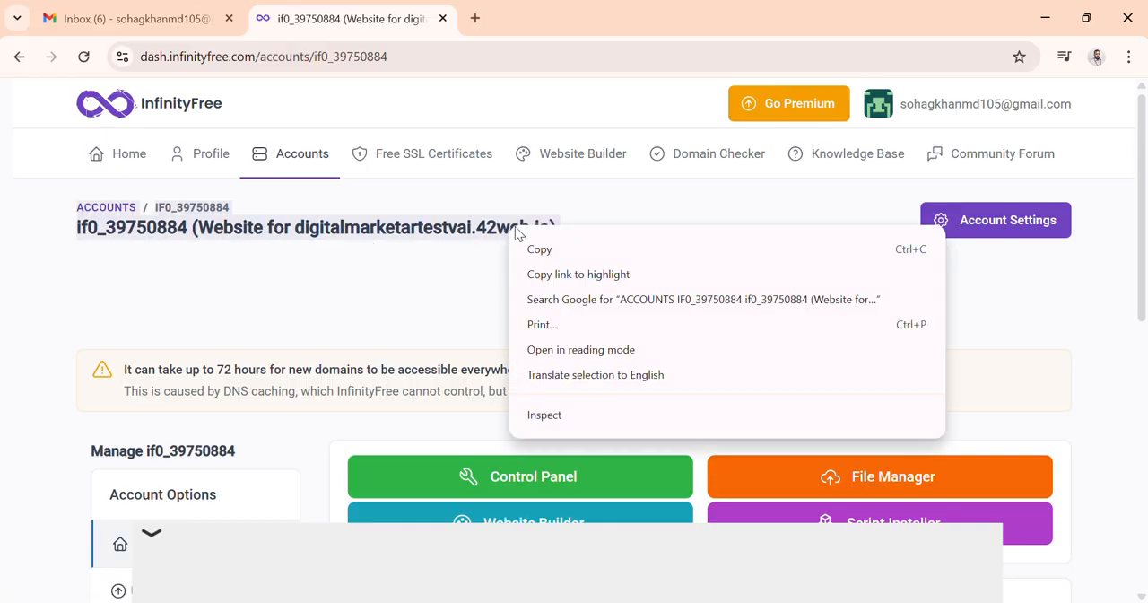
left_click(565, 250)
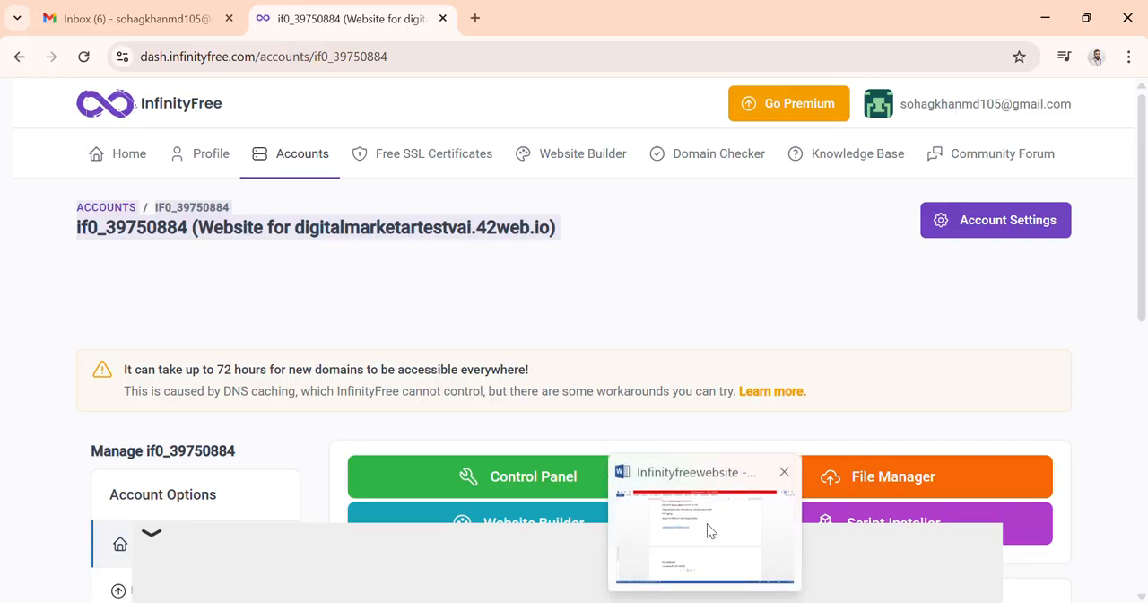
Step: Paste the copied account title text on new lines at the end of the Word notes
left_click(707, 523)
scroll(642, 507, "down", 1)
key("Return")
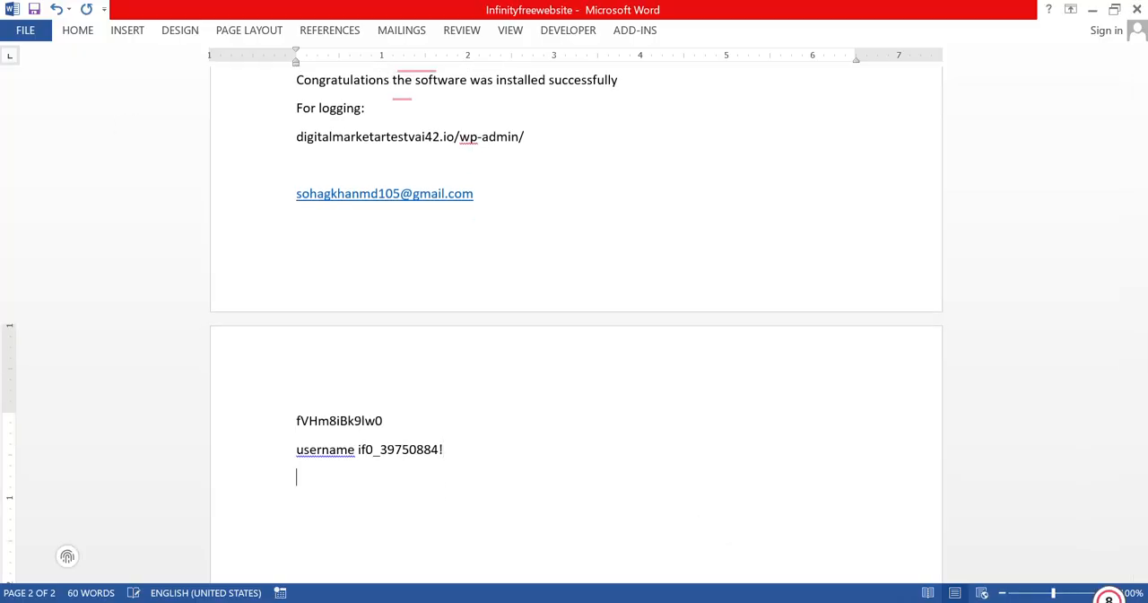
key("Return")
right_click(325, 491)
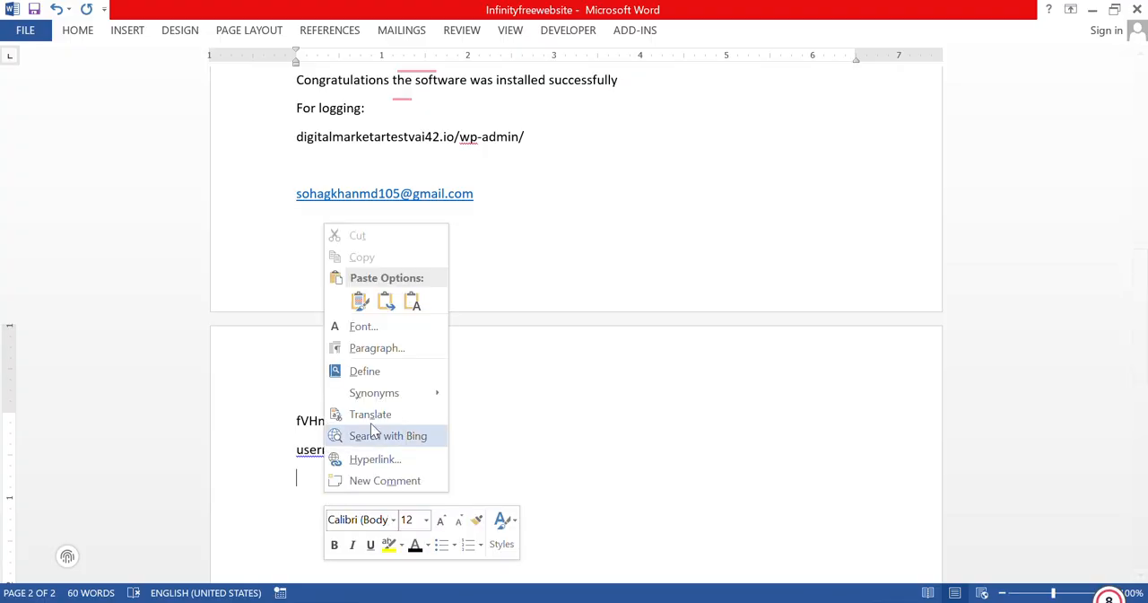
left_click(418, 303)
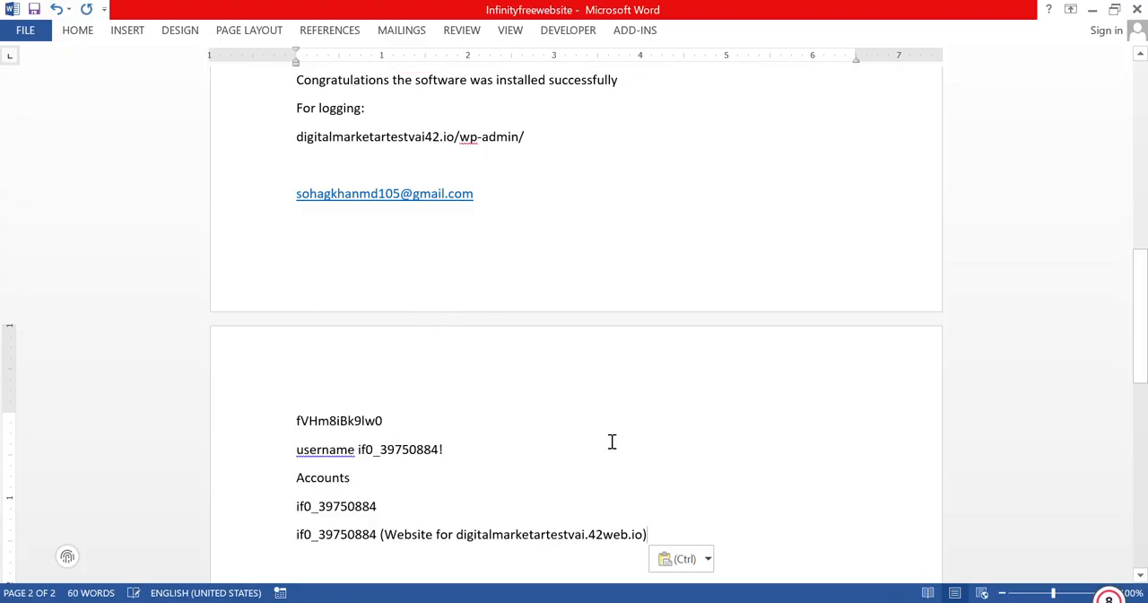
left_click(1090, 10)
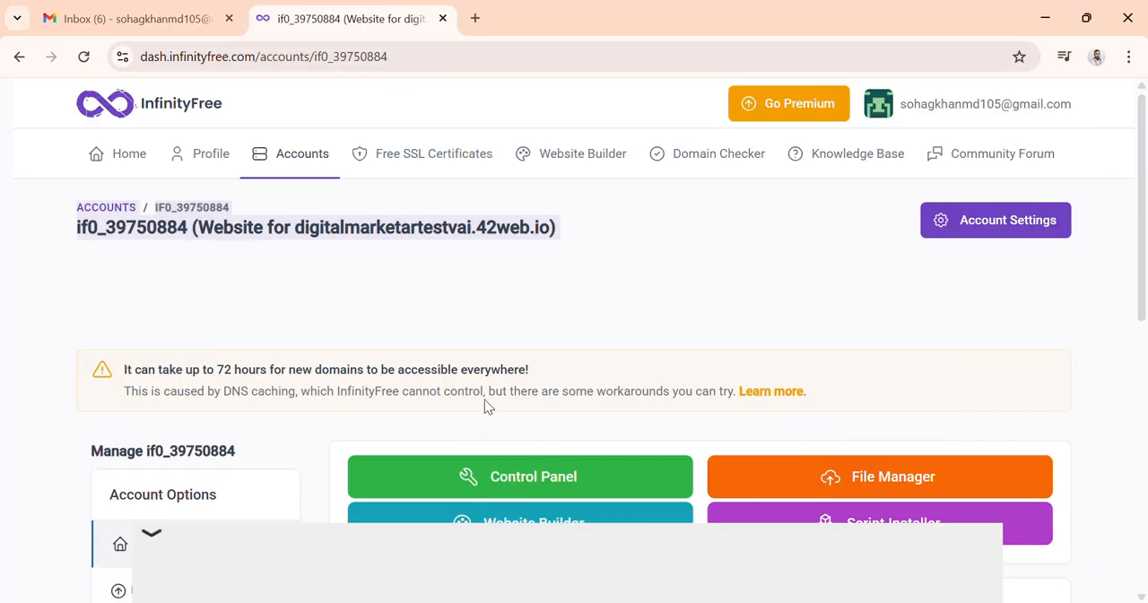
Step: Open the account's Control Panel and approve email notifications
scroll(604, 337, "down", 2)
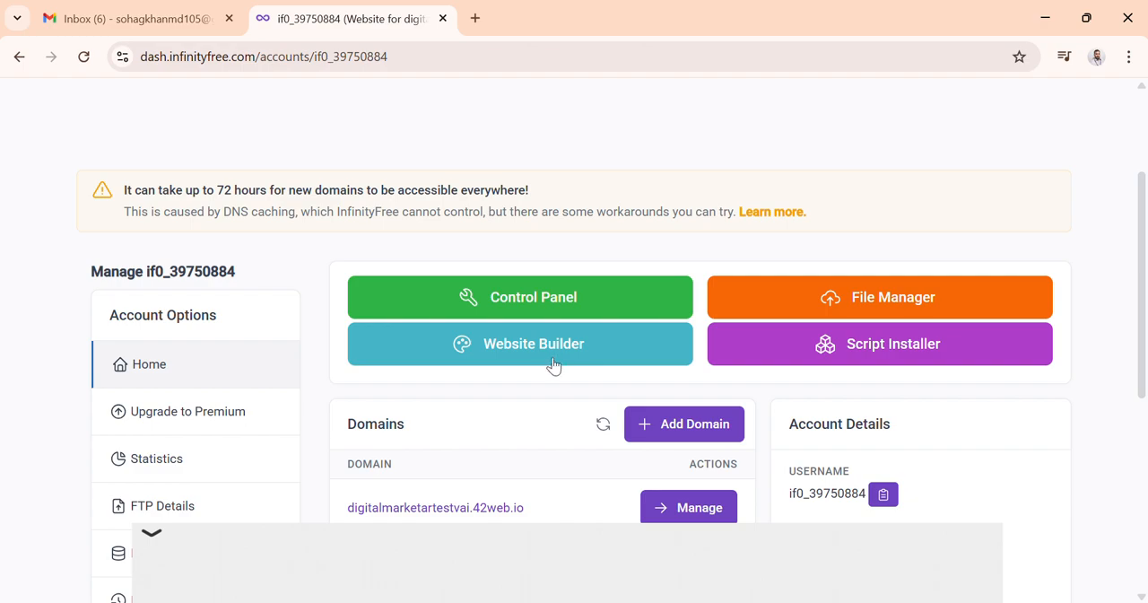
left_click(534, 303)
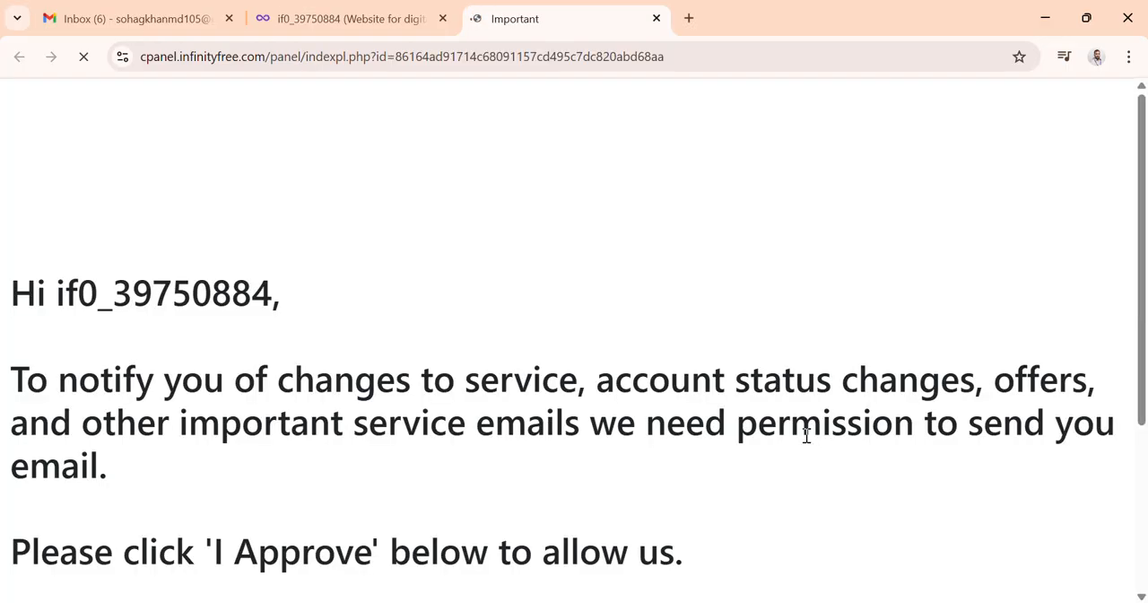
scroll(801, 436, "down", 3)
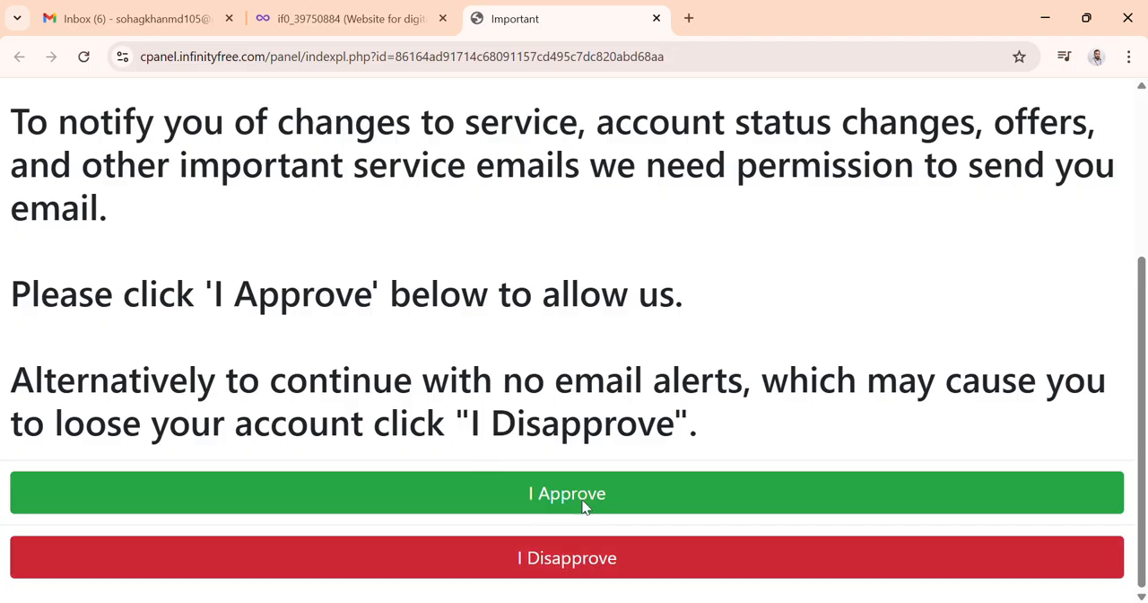
left_click(541, 506)
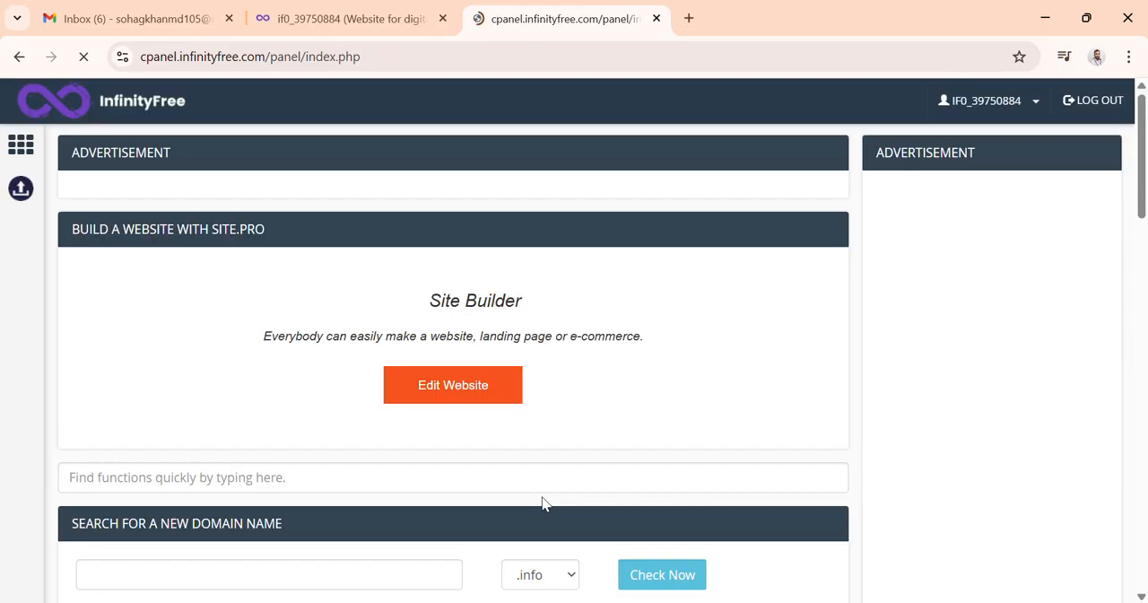
Step: Scroll through the control panel's tool sections and account statistics
scroll(542, 465, "down", 3)
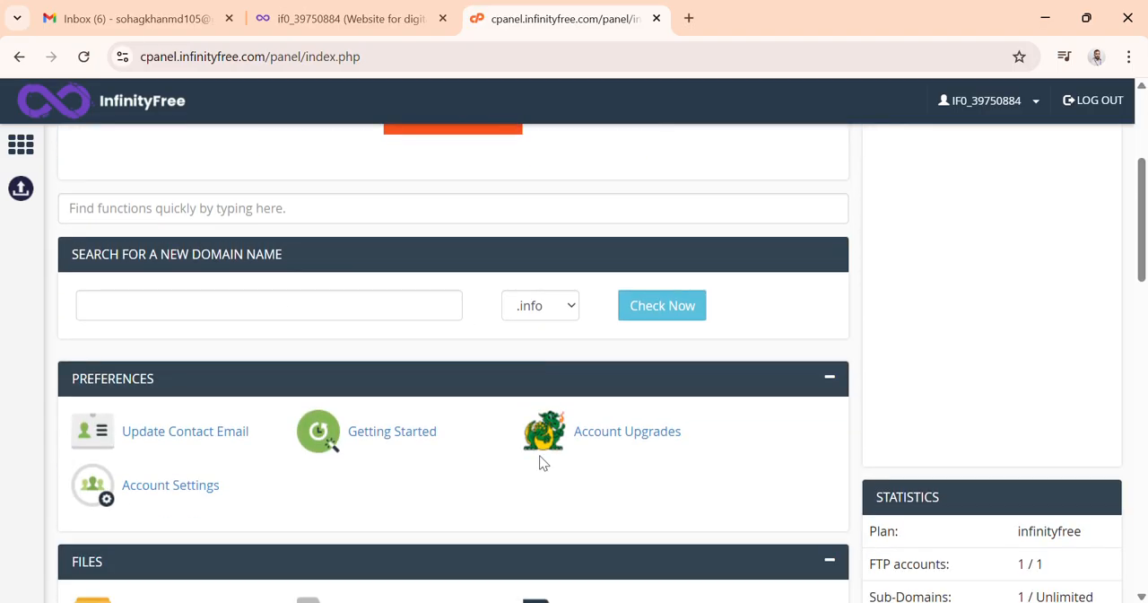
scroll(539, 461, "down", 4)
scroll(539, 458, "down", 6)
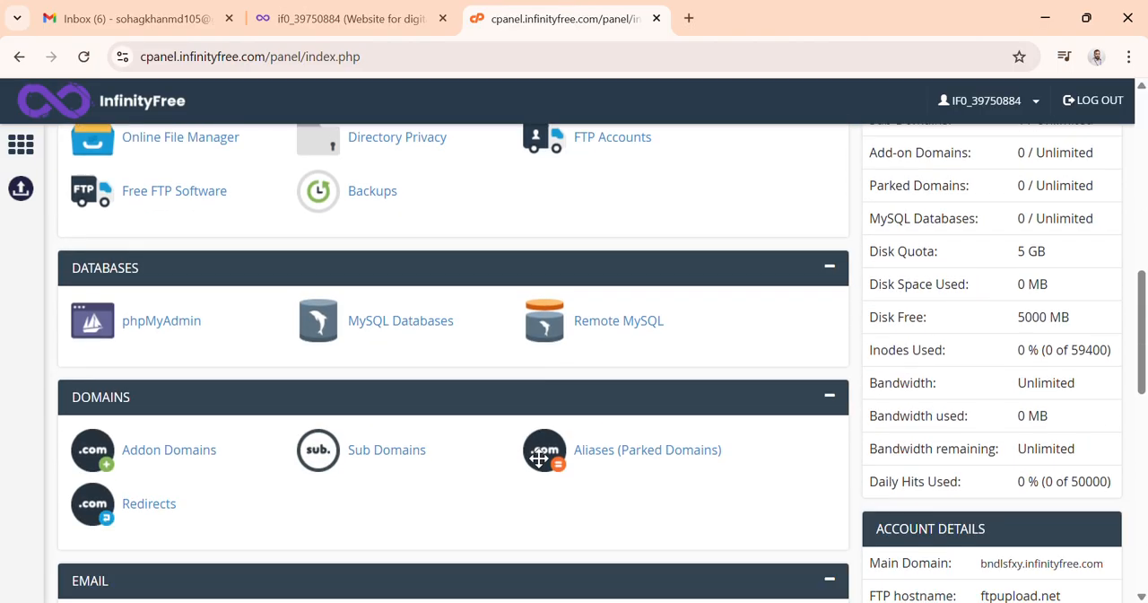
Step: Open the Softaculous Apps Installer from the control panel's software tools
scroll(541, 467, "down", 2)
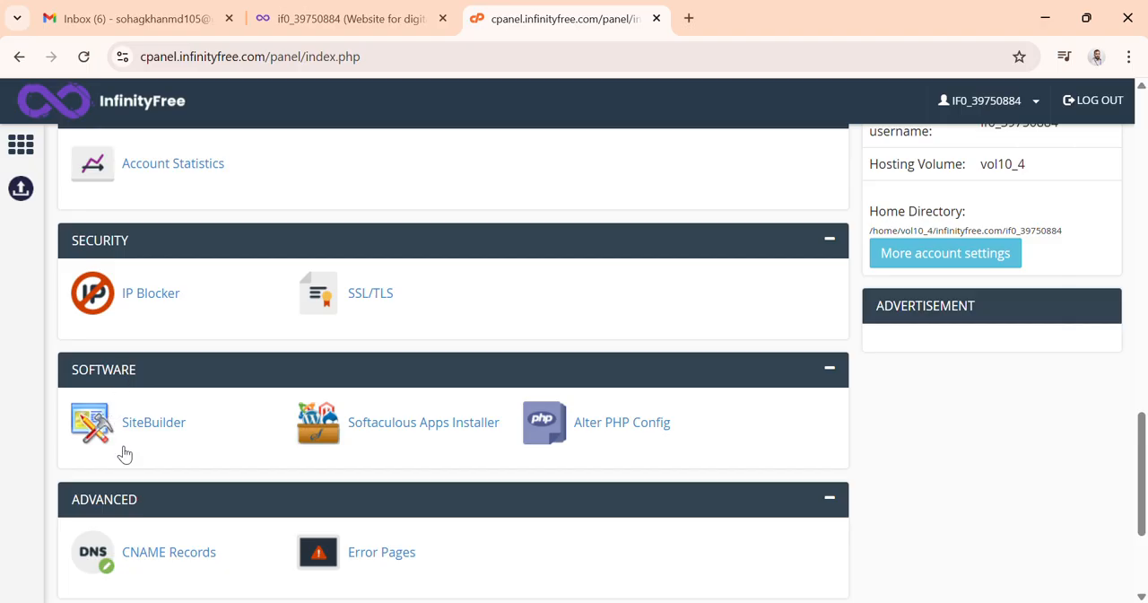
left_click(381, 427)
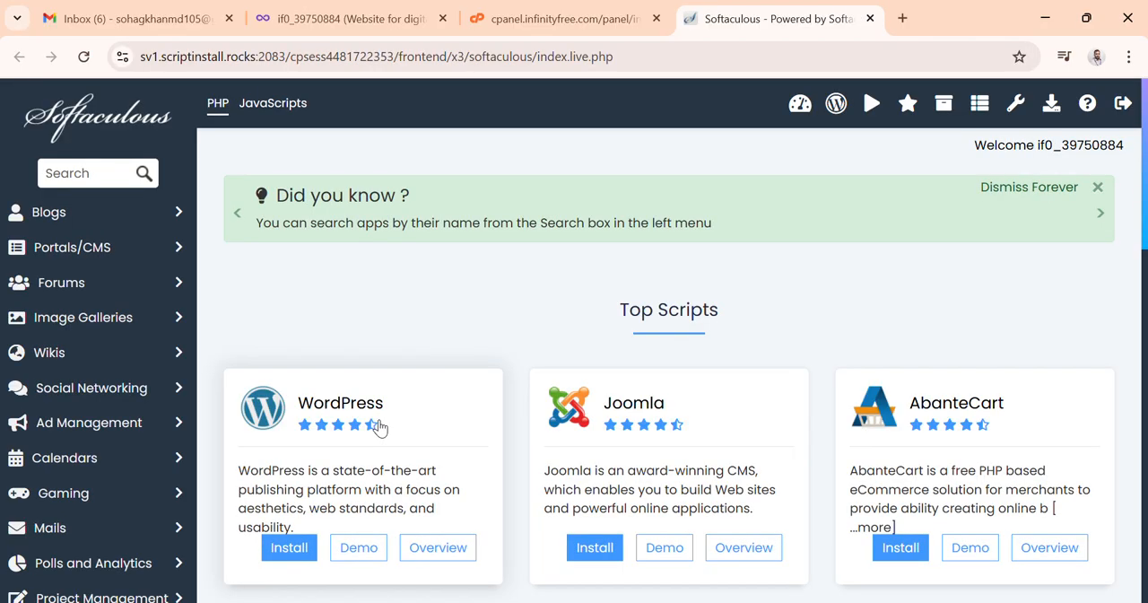
Step: Start installing WordPress from Softaculous's top scripts
scroll(375, 422, "down", 2)
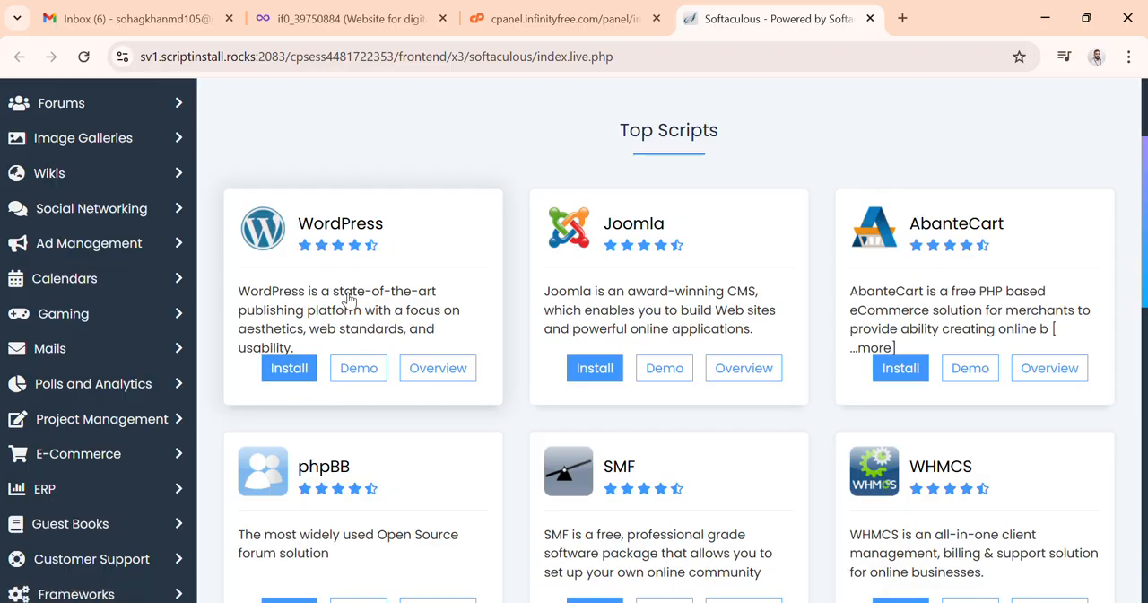
left_click(283, 368)
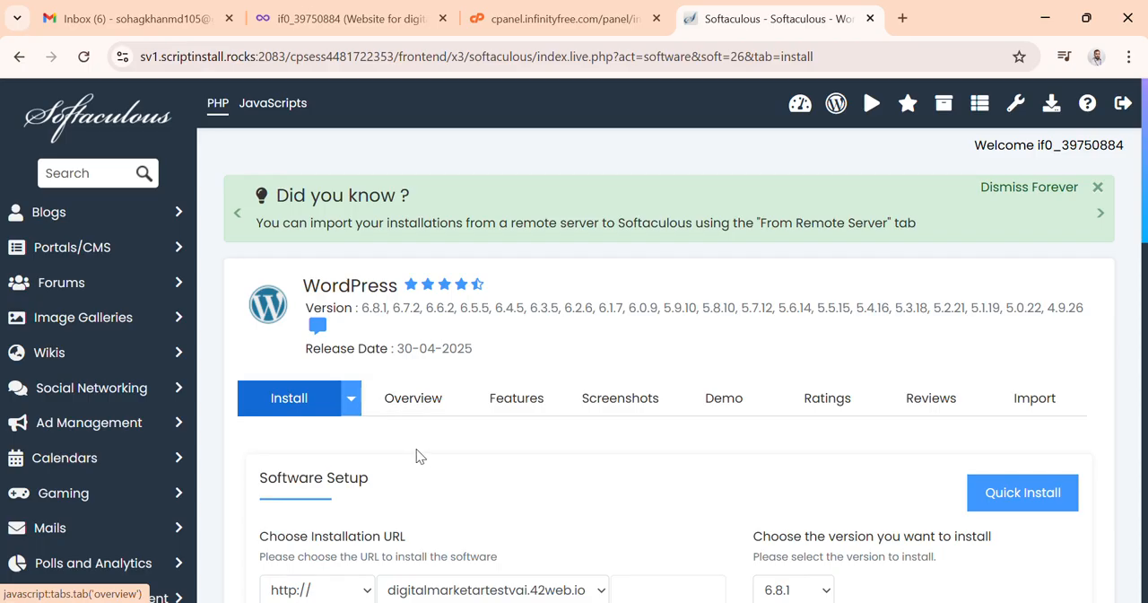
Step: Examine the installation URL settings: protocol, domain, directory and WordPress version options
scroll(446, 447, "down", 2)
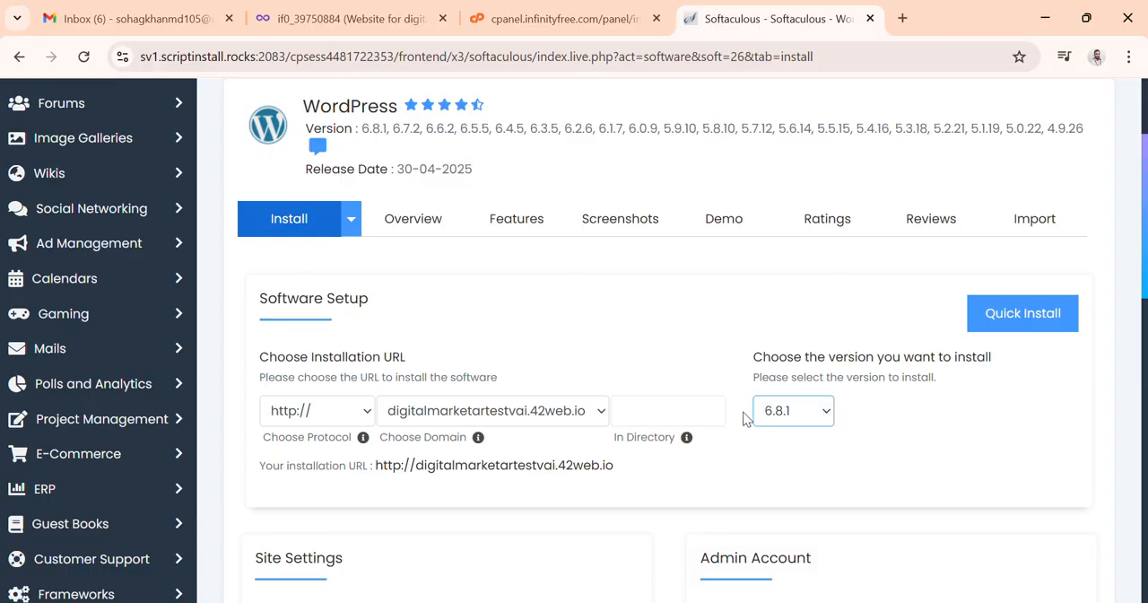
left_click(681, 410)
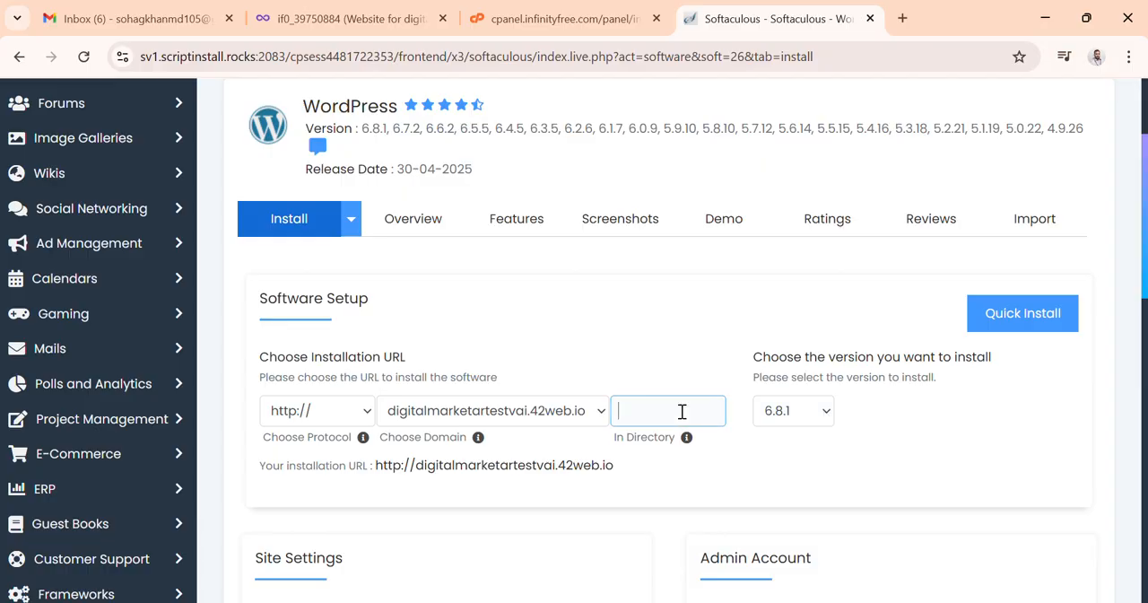
left_click(826, 413)
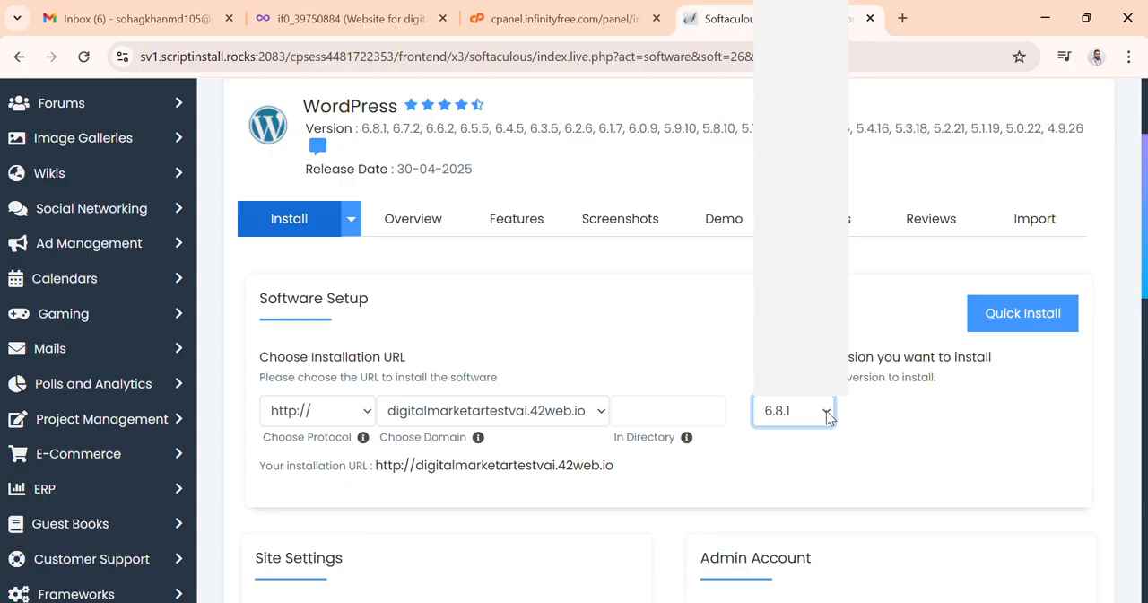
left_click(826, 413)
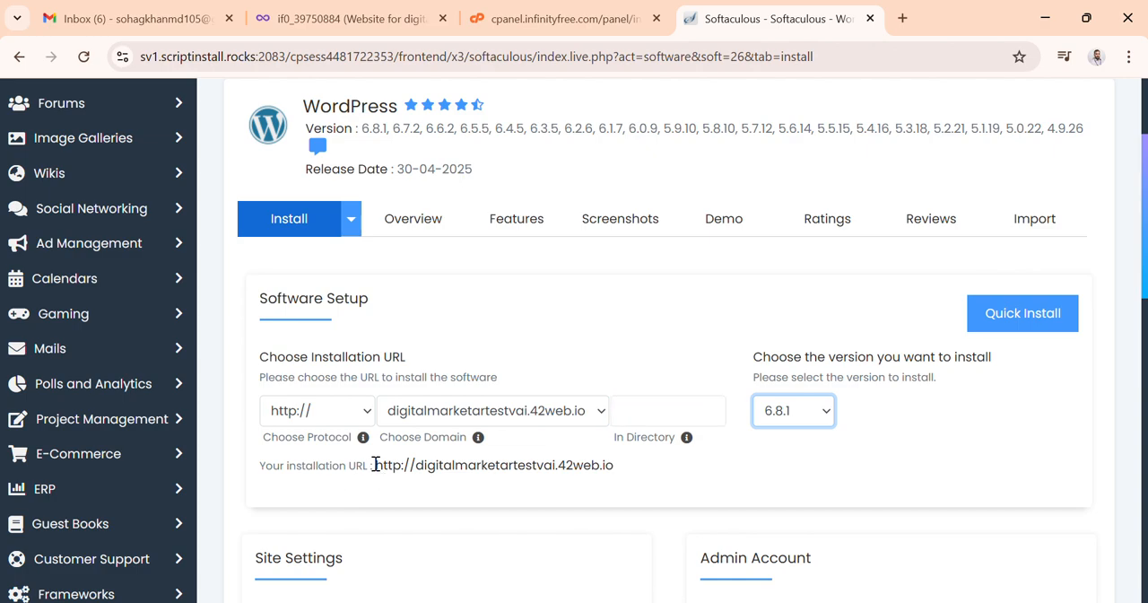
left_click_drag(375, 465, 401, 473)
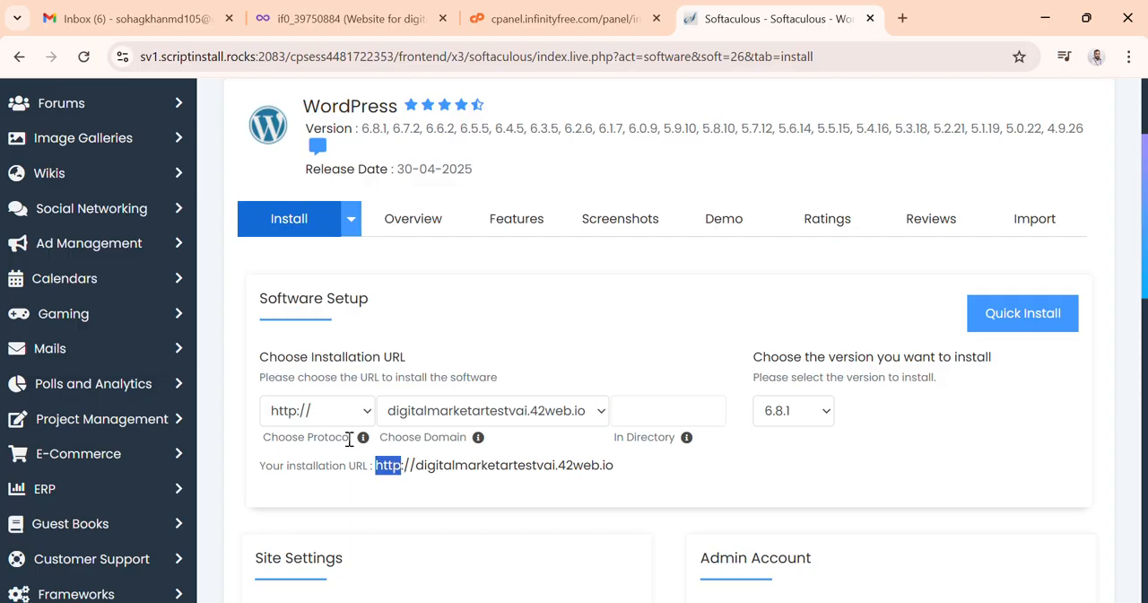
left_click(460, 483)
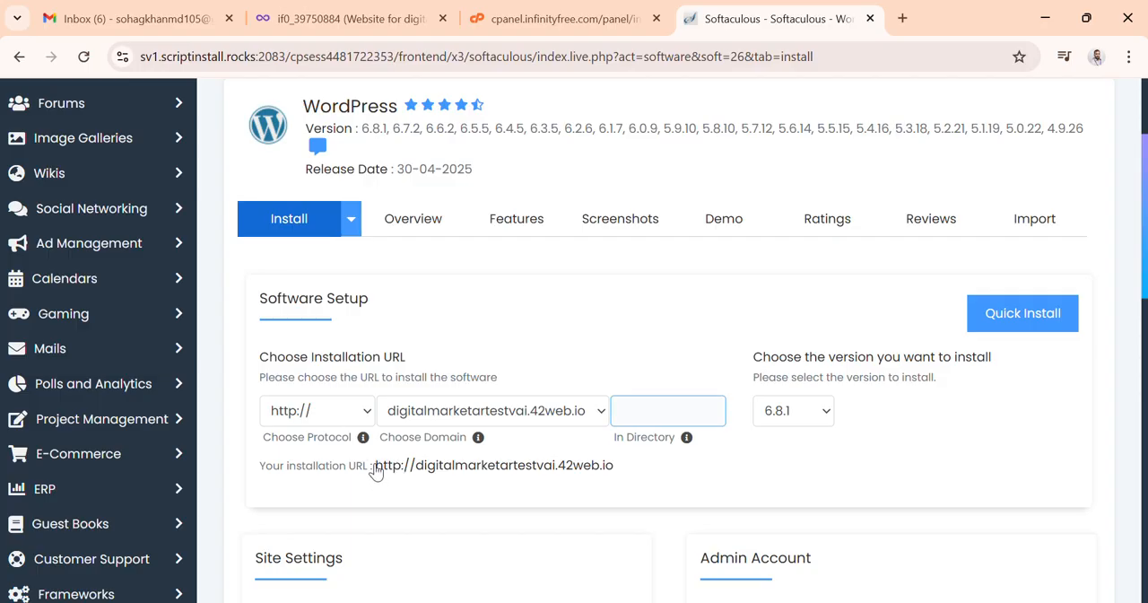
left_click_drag(374, 466, 500, 468)
left_click(590, 479)
left_click(653, 413)
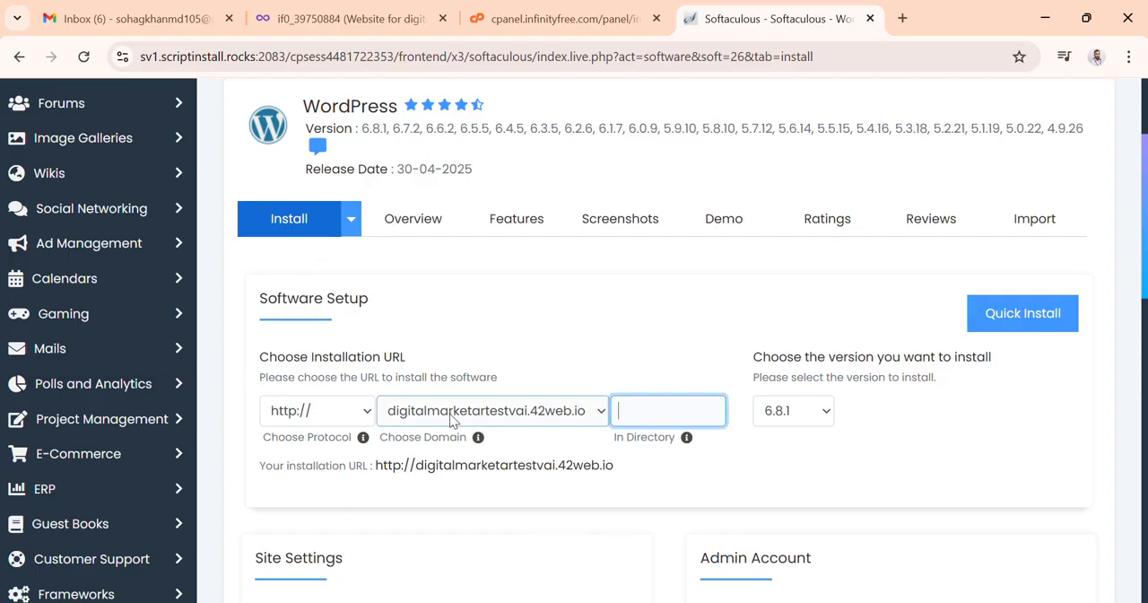
left_click(363, 413)
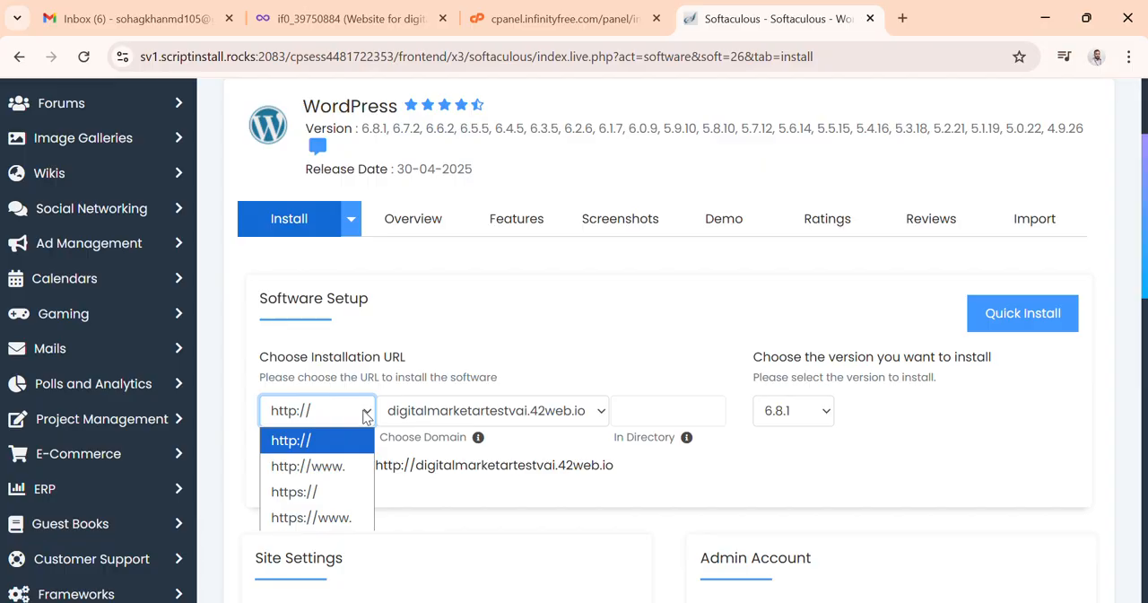
left_click(365, 415)
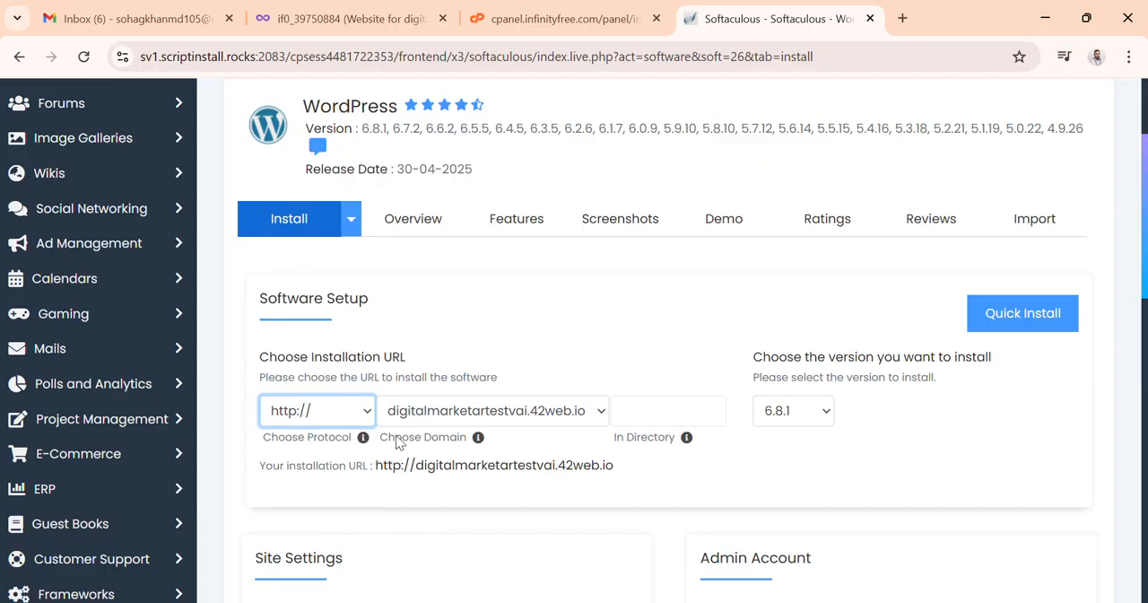
left_click(680, 491)
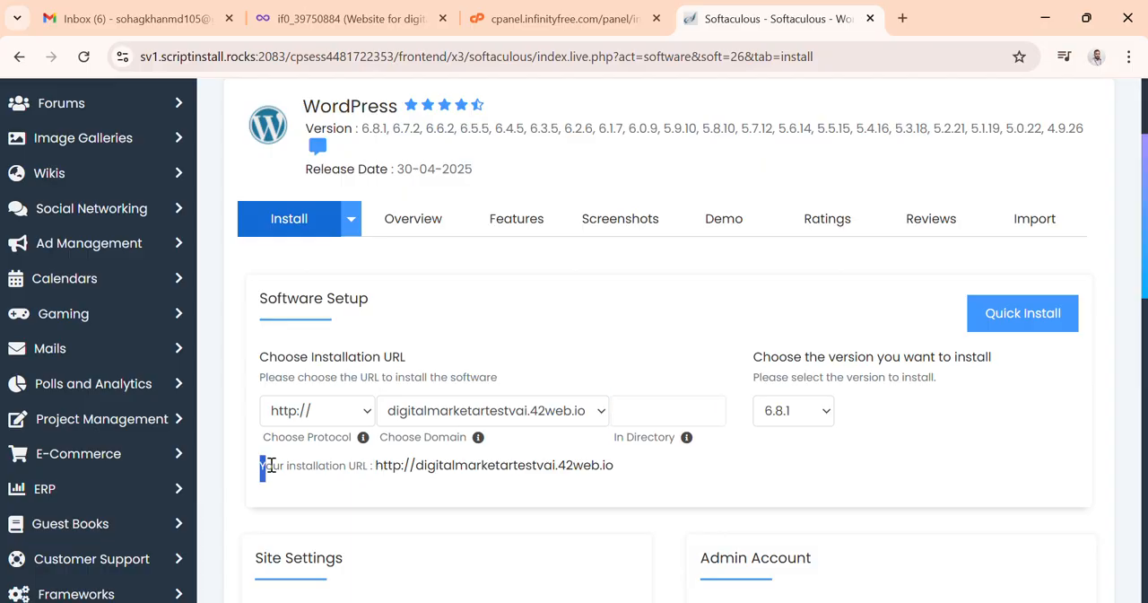
Step: Copy the installation URL line from the Software Setup section
left_click_drag(270, 464, 633, 476)
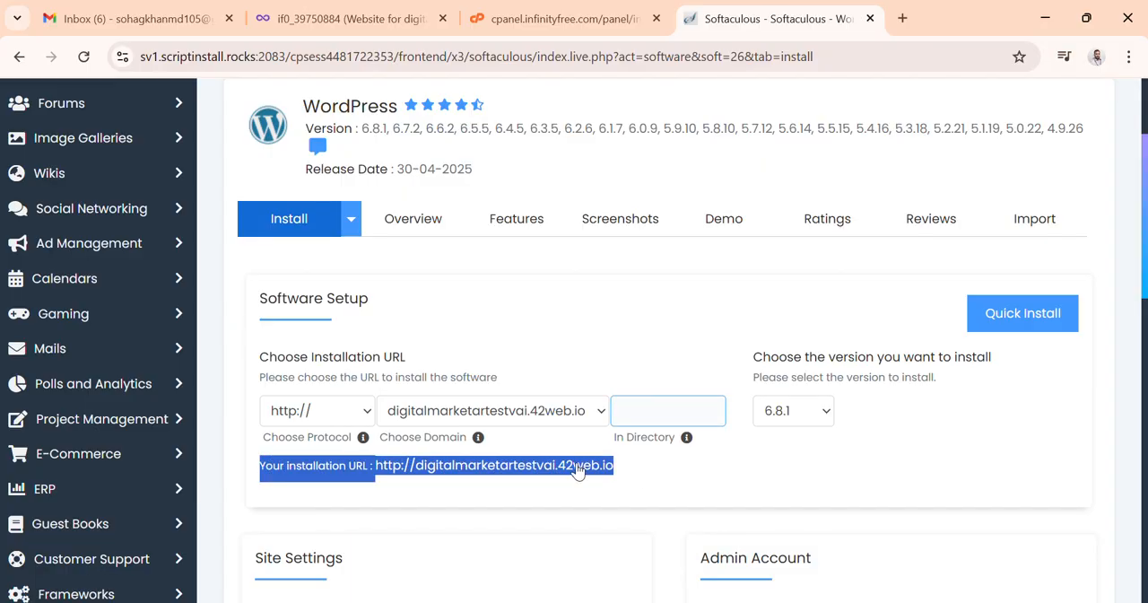
right_click(579, 470)
left_click(604, 275)
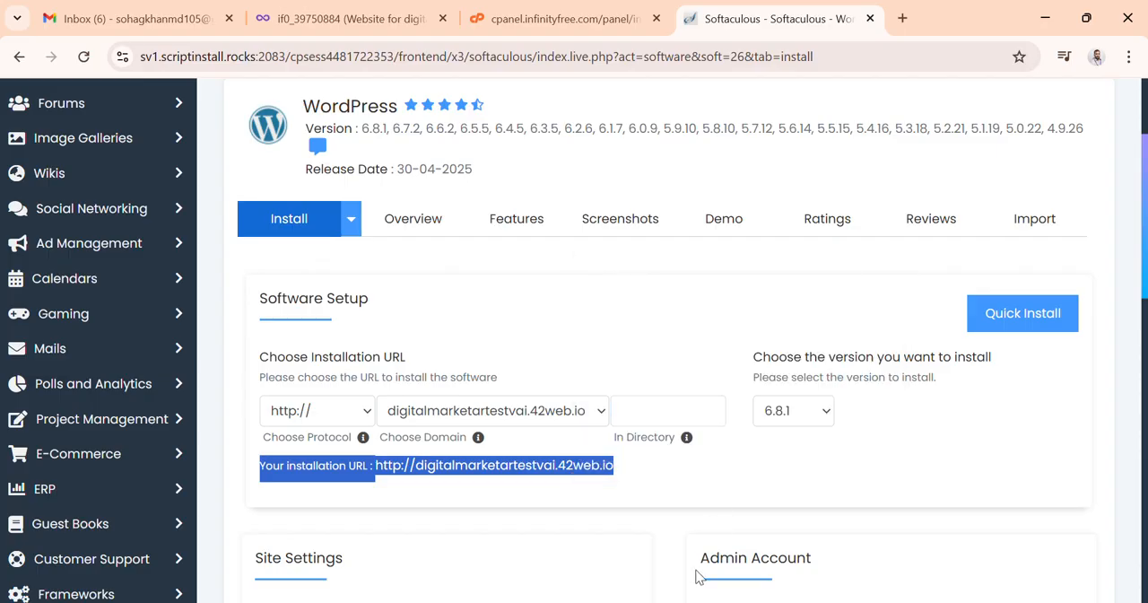
Step: Paste the installation URL as plain text on new lines at the end of the Word notes
left_click(682, 529)
scroll(615, 503, "down", 4)
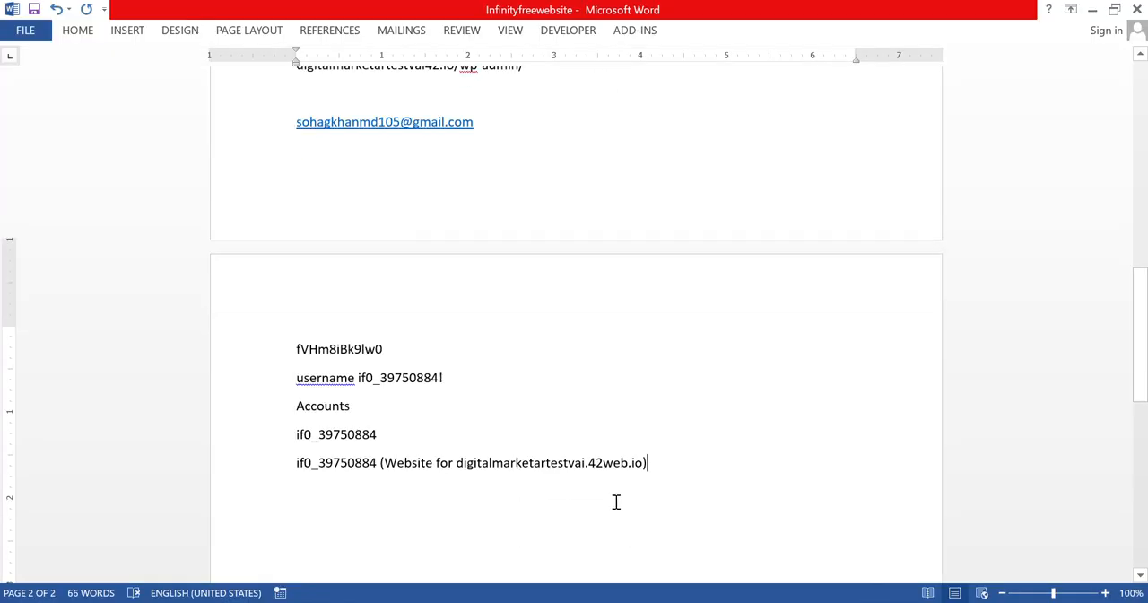
key("Return")
key("Return")
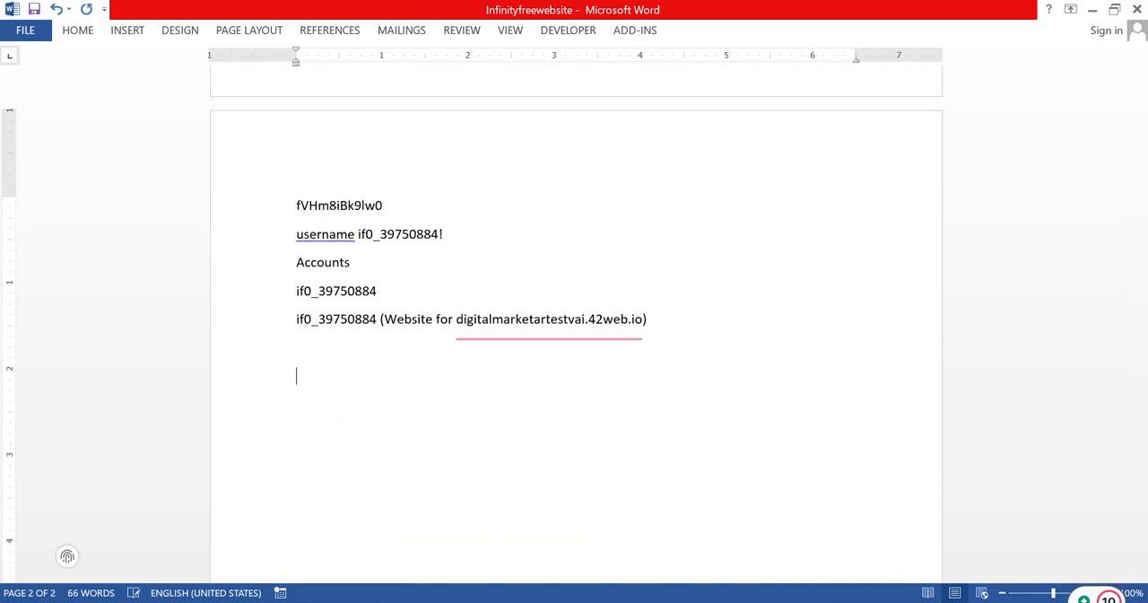
key("Return")
right_click(310, 395)
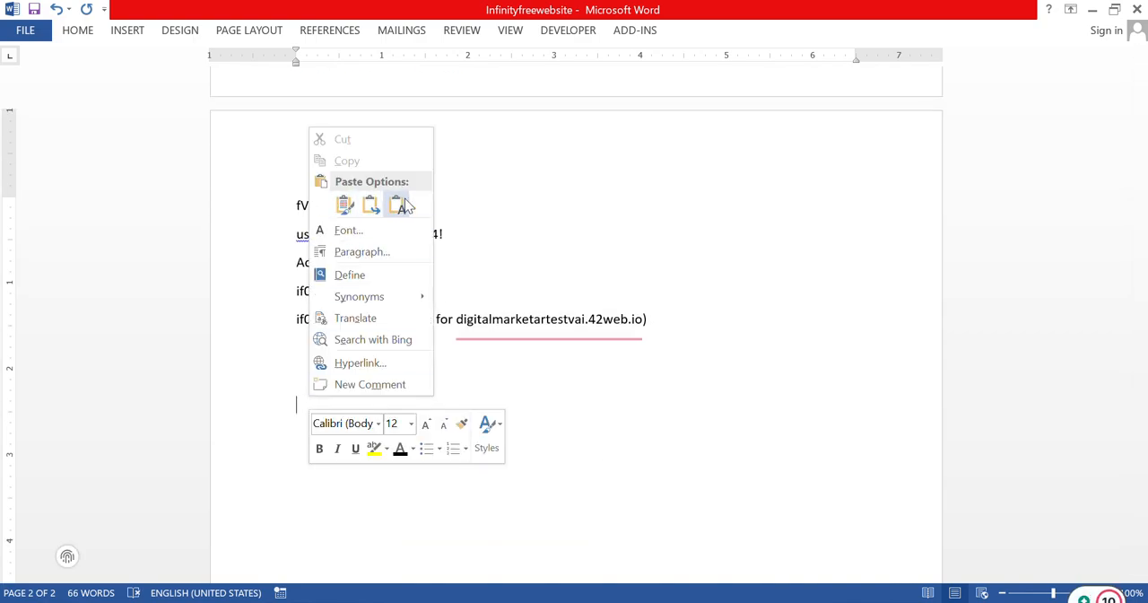
left_click(398, 205)
left_click(1088, 17)
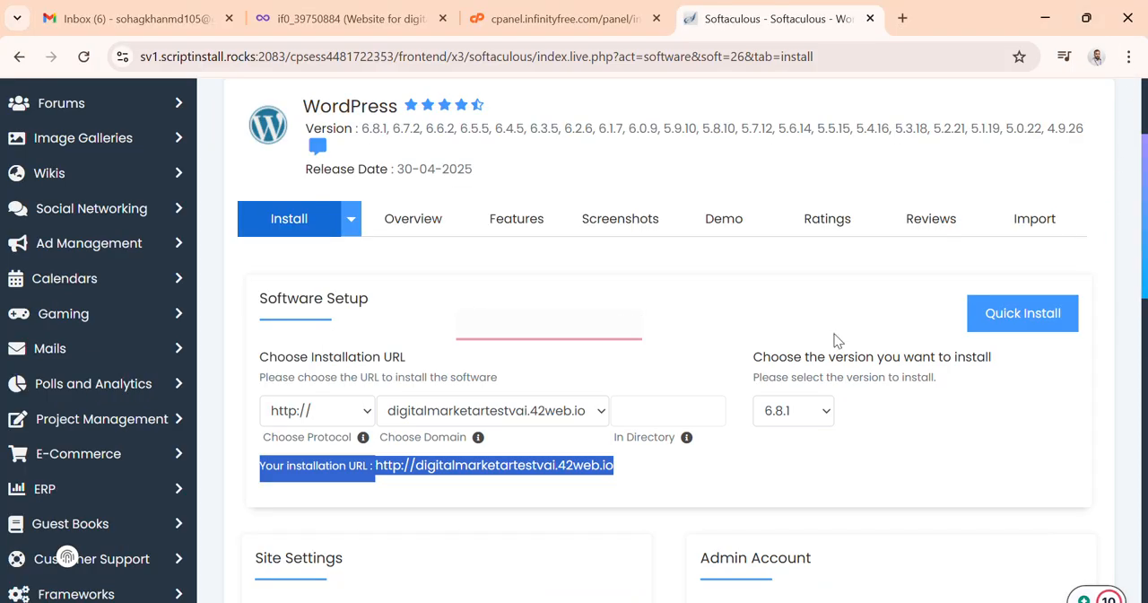
Step: Enter testvai as the WordPress admin username
left_click(715, 485)
scroll(715, 485, "down", 2)
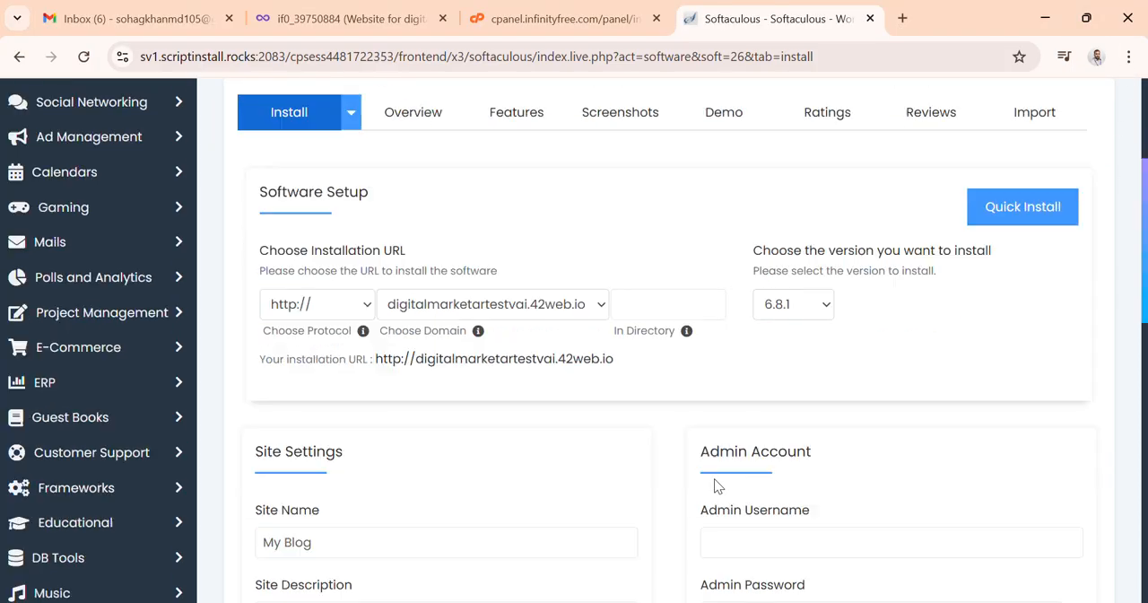
scroll(669, 486, "down", 1)
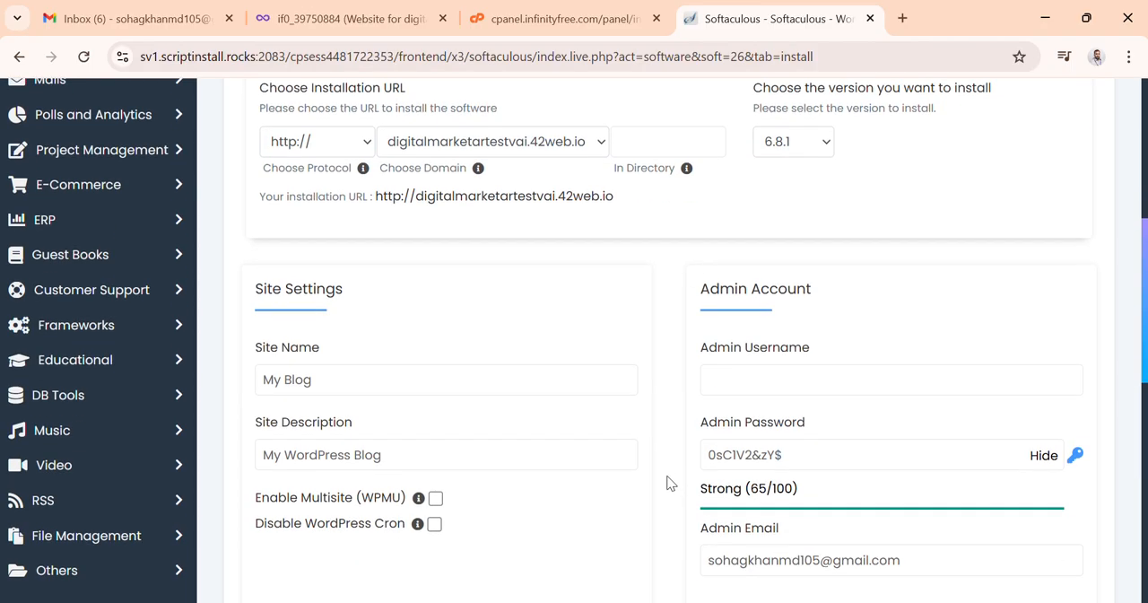
left_click(762, 379)
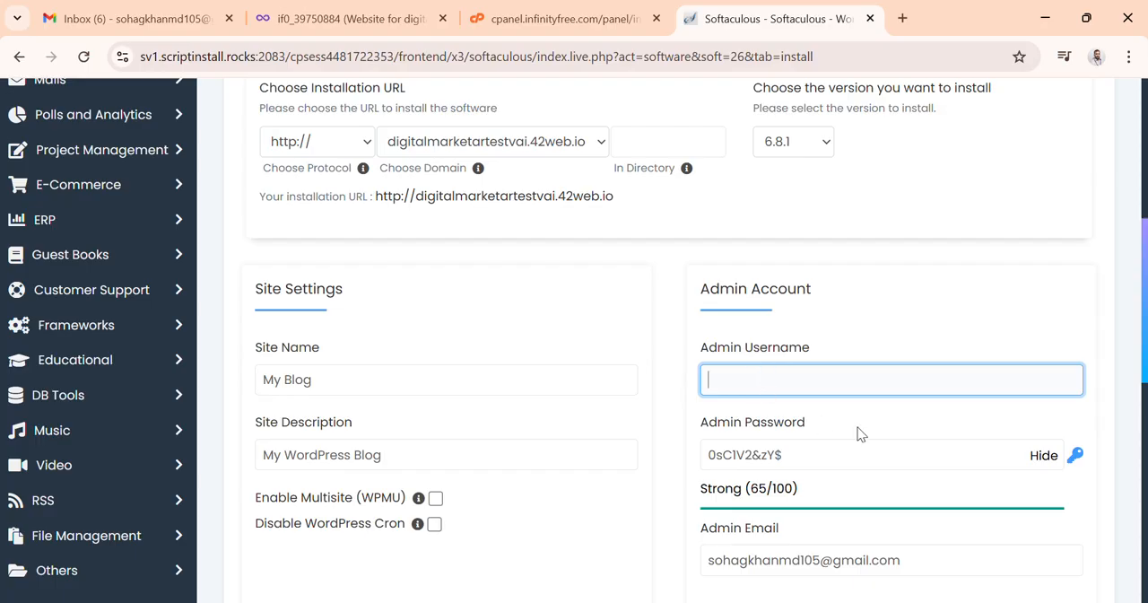
left_click(1040, 457)
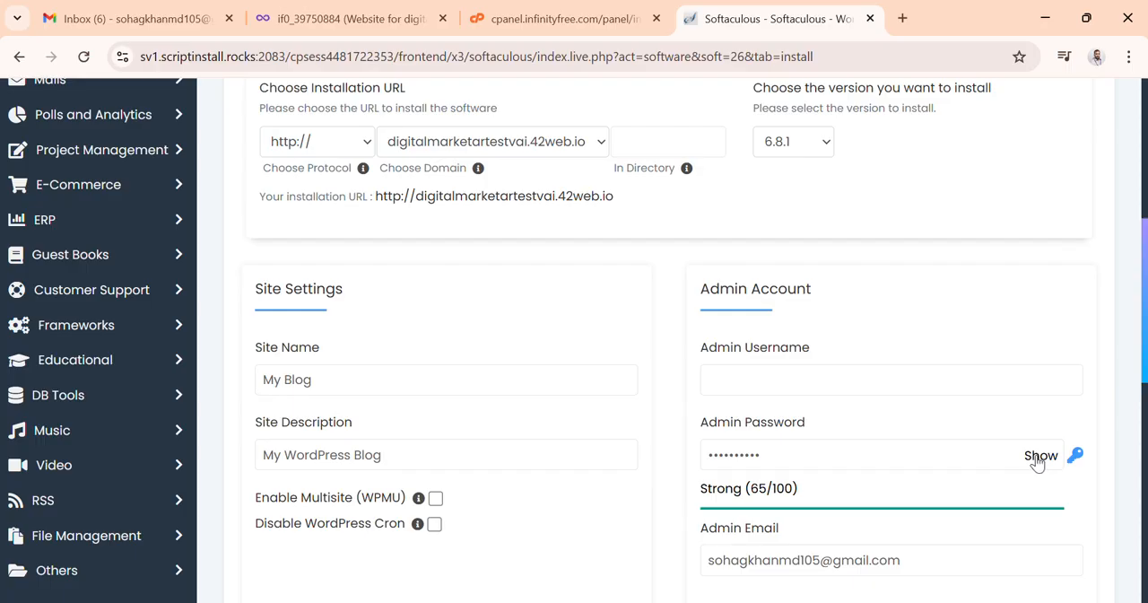
left_click(729, 392)
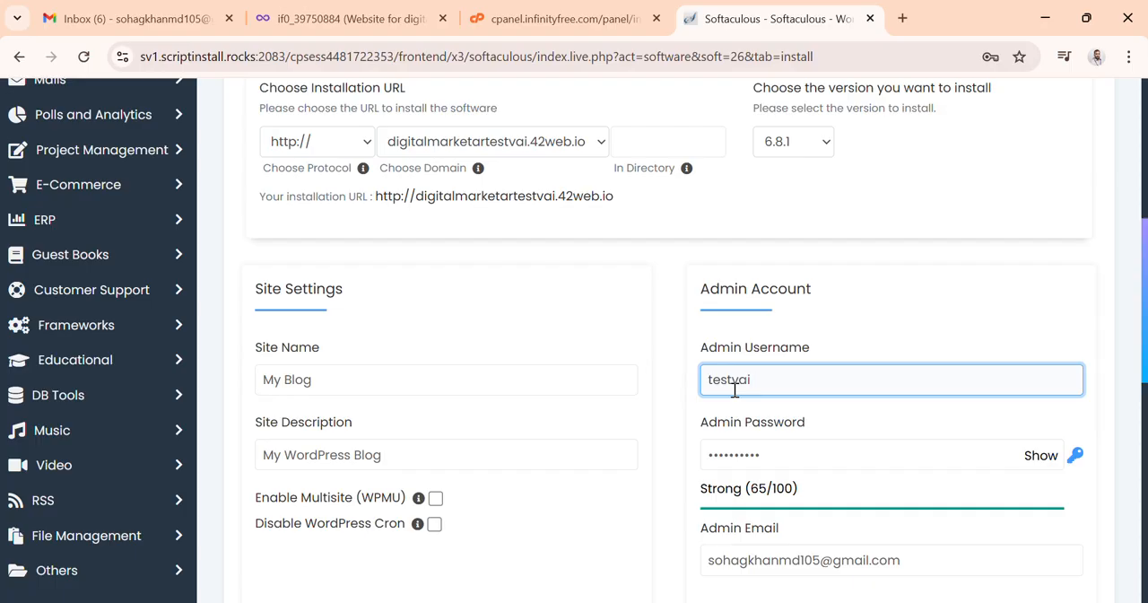
Step: Copy the admin username and paste it a few lines below the installation URL in the Word notes
left_click_drag(769, 377, 684, 386)
mouse_move(725, 569)
left_click(725, 538)
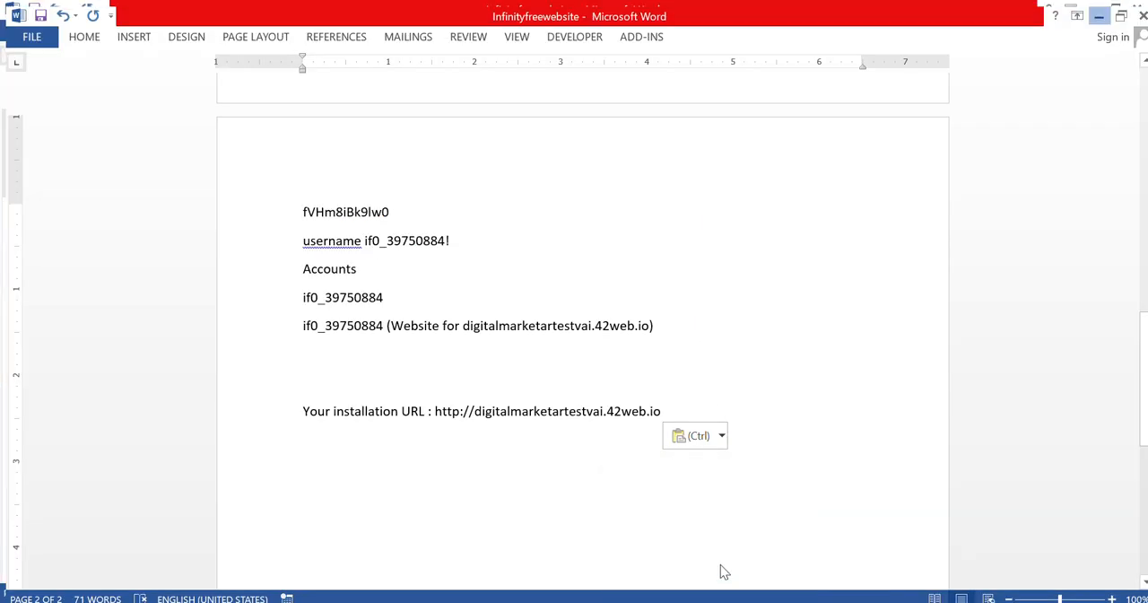
key("Return")
key("Return")
key("Return")
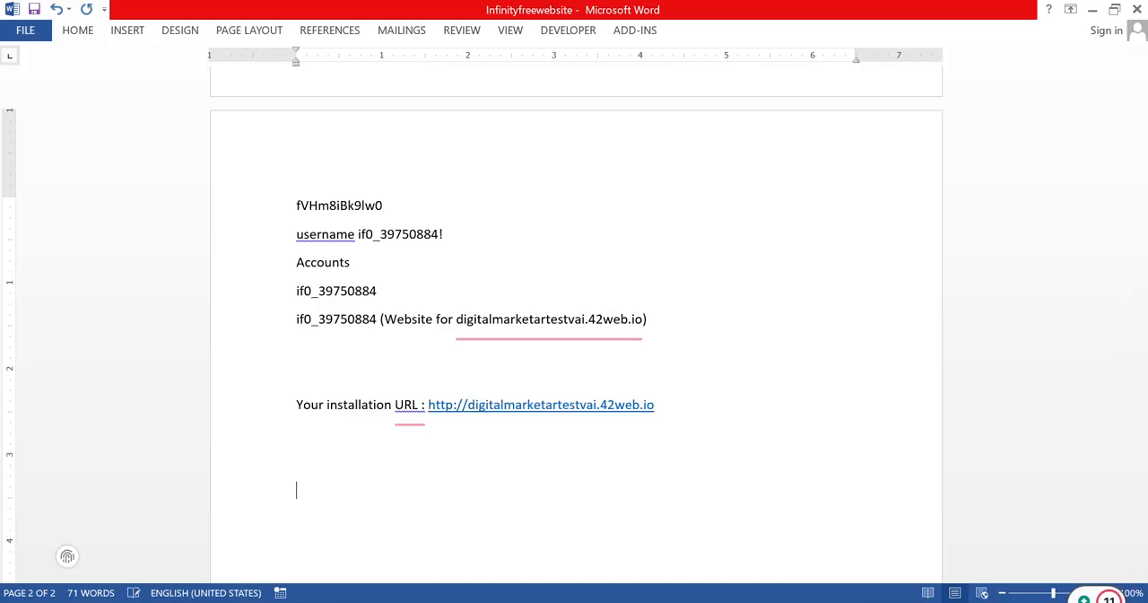
key("ctrl+v")
left_click(1092, 9)
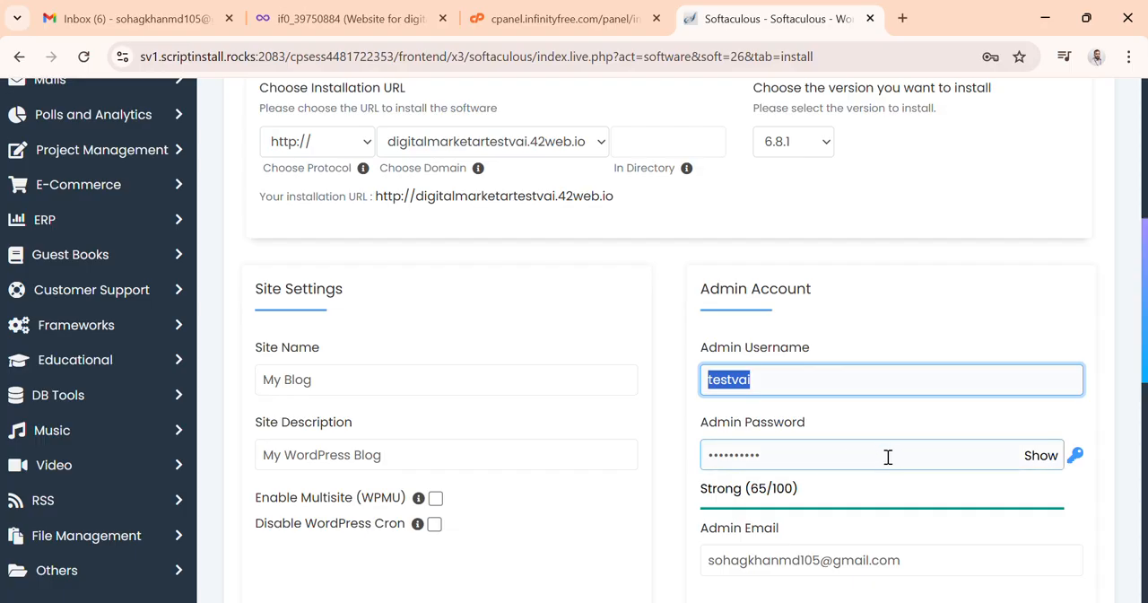
Step: Copy the generated admin password and paste it after the username in the Word notes
left_click(1040, 455)
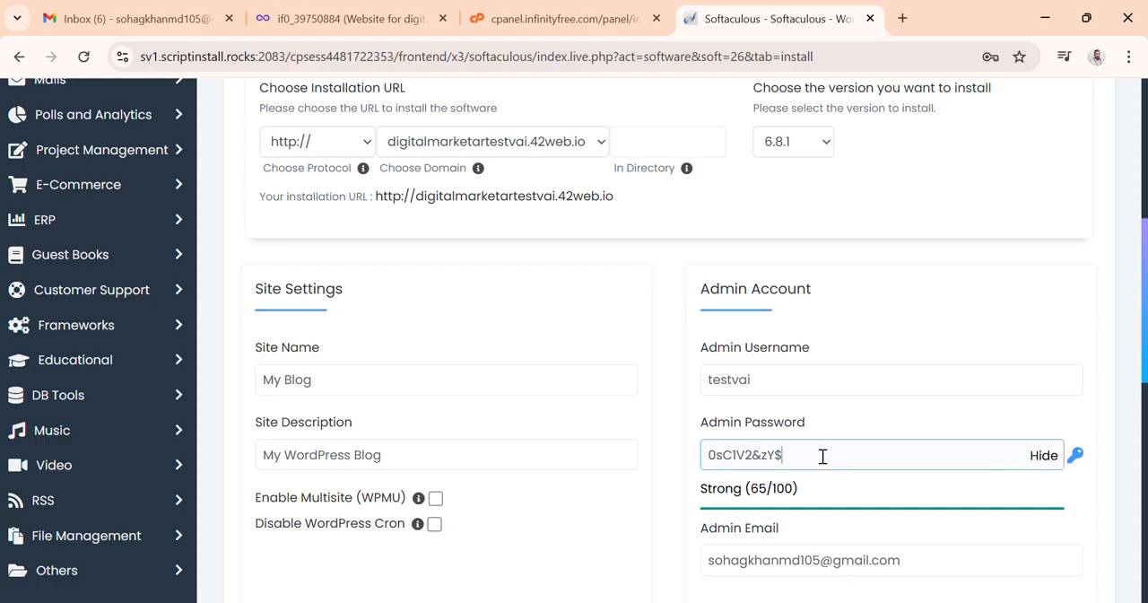
left_click_drag(820, 454, 682, 460)
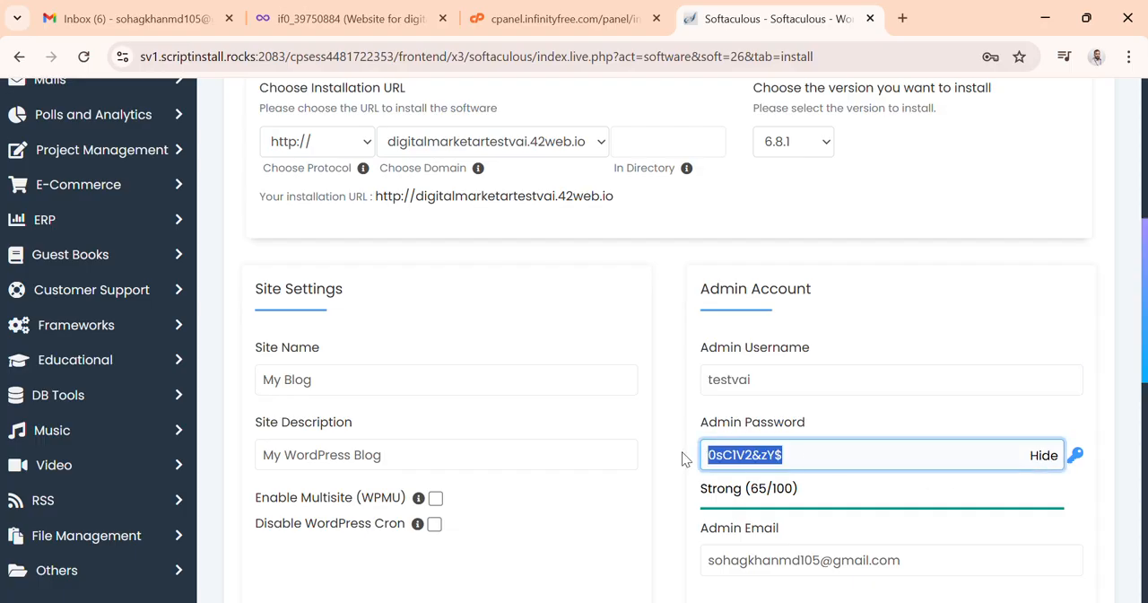
left_click(1040, 457)
left_click(704, 548)
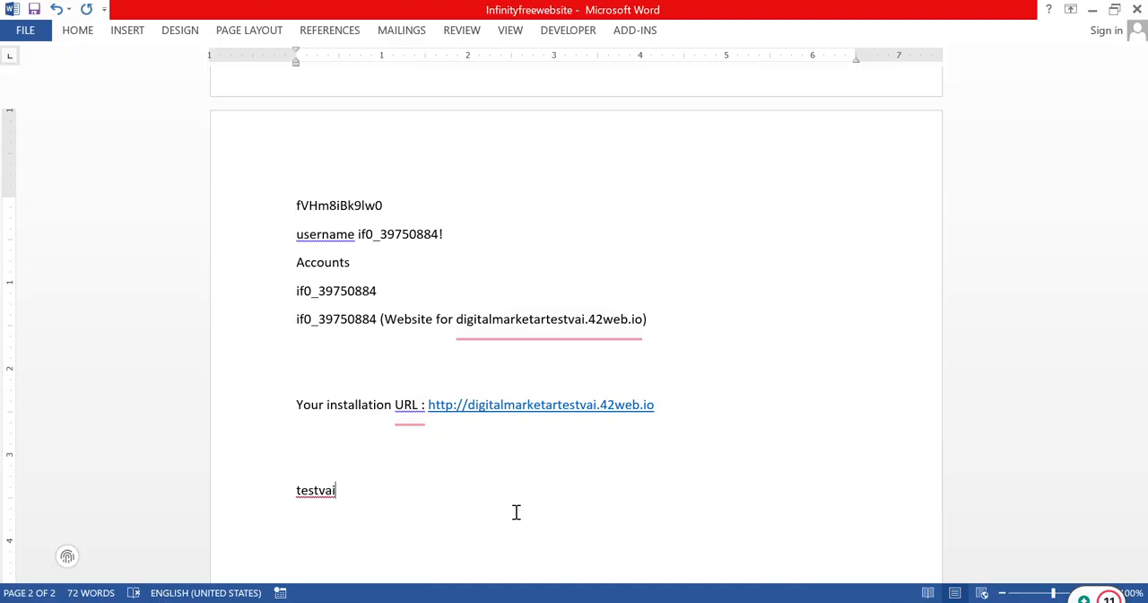
key("ctrl+v")
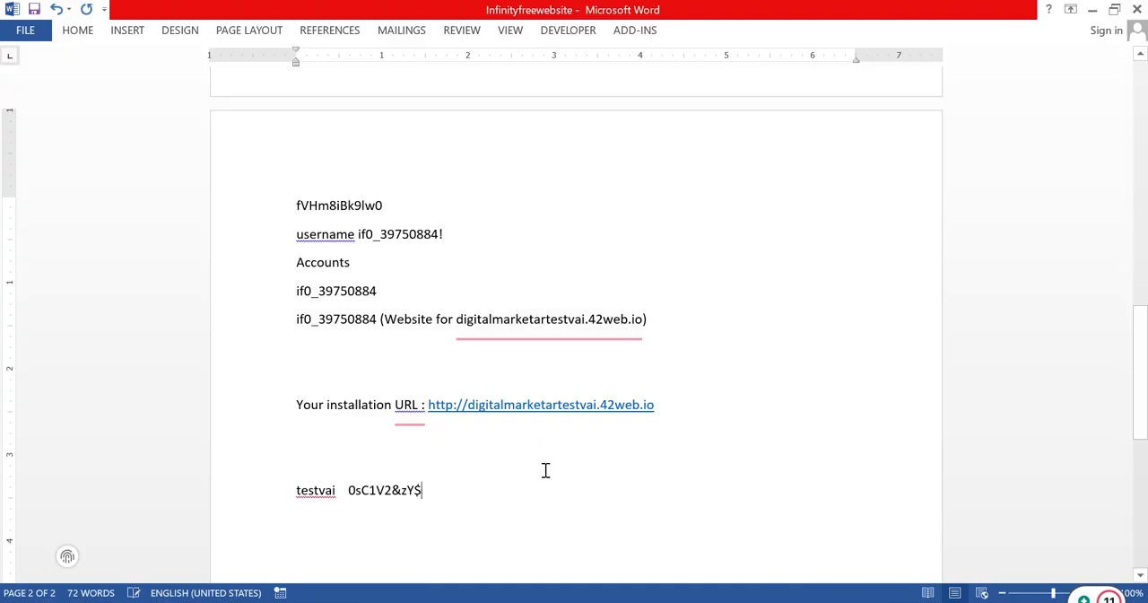
left_click(1092, 10)
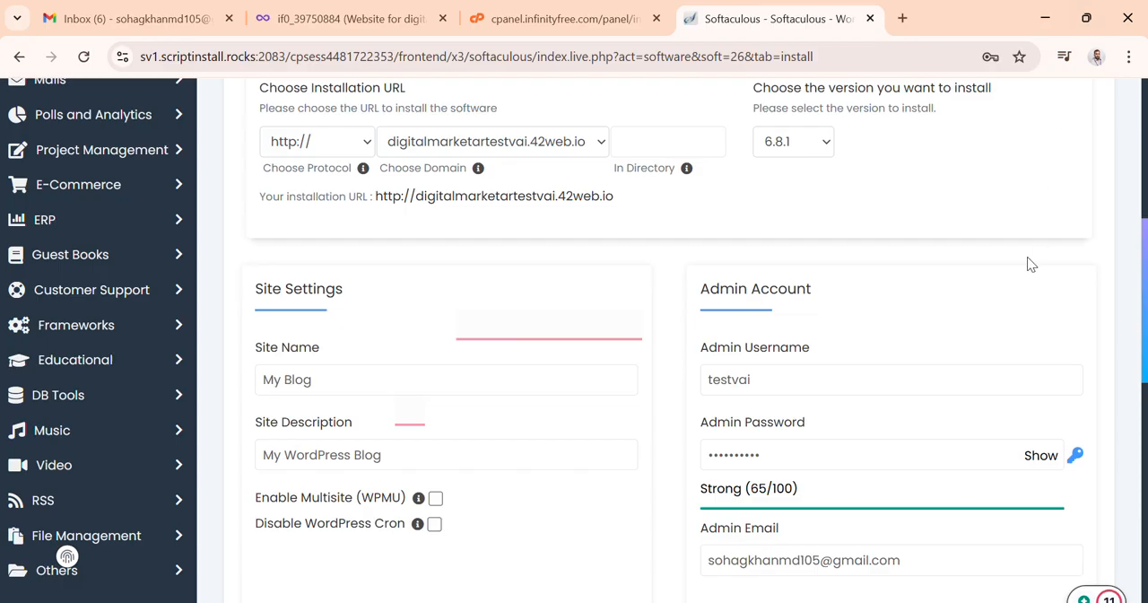
left_click(813, 455)
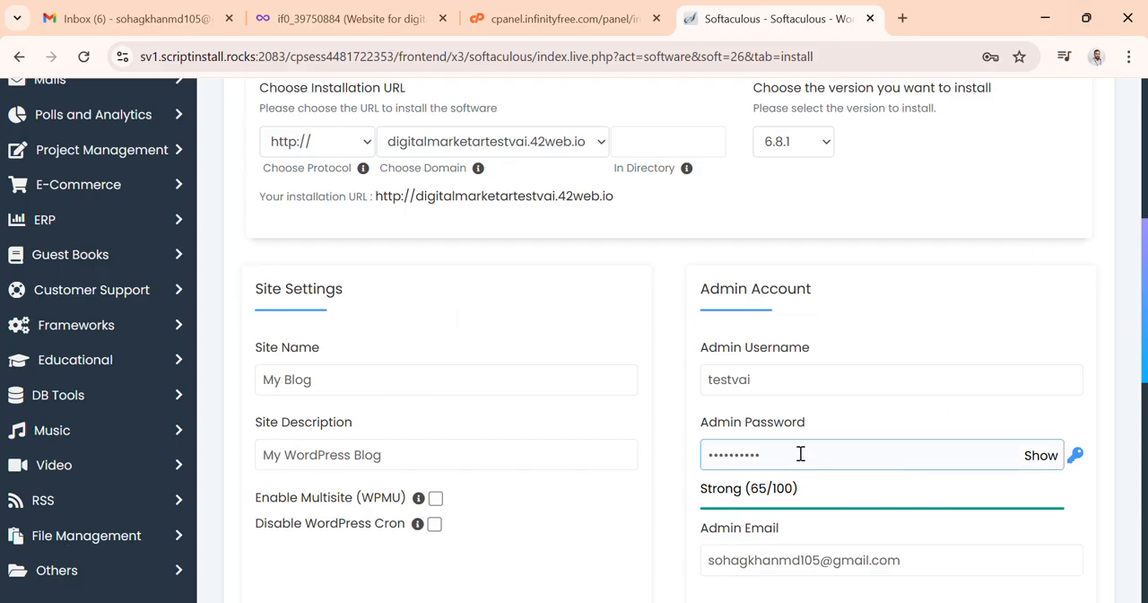
scroll(846, 470, "down", 1)
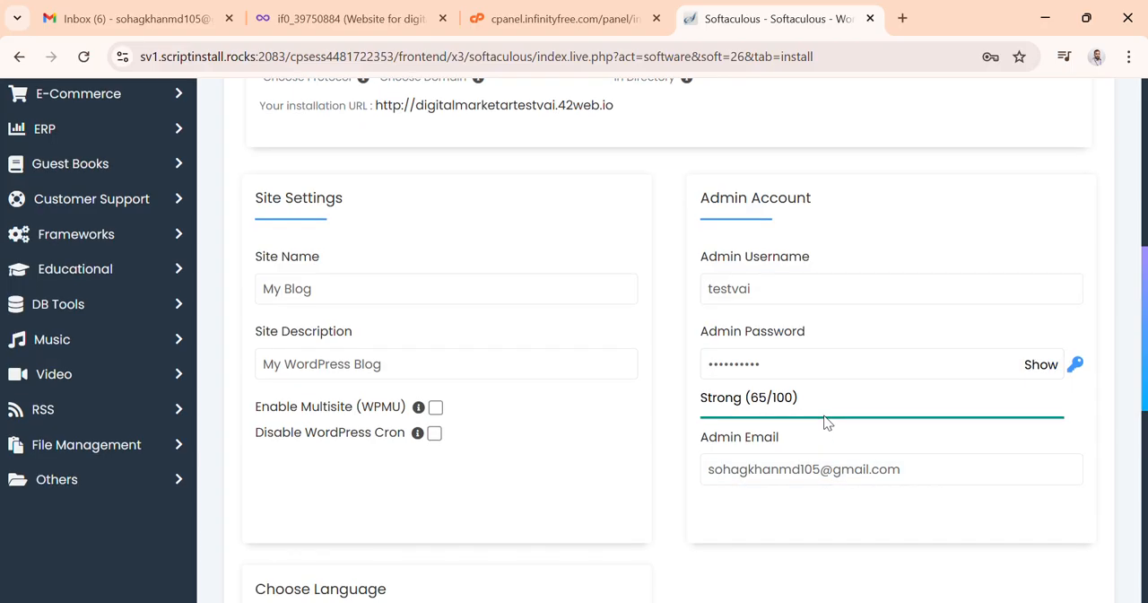
Step: Review the remaining installation settings and browse the available themes in the theme selection section
scroll(825, 417, "down", 3)
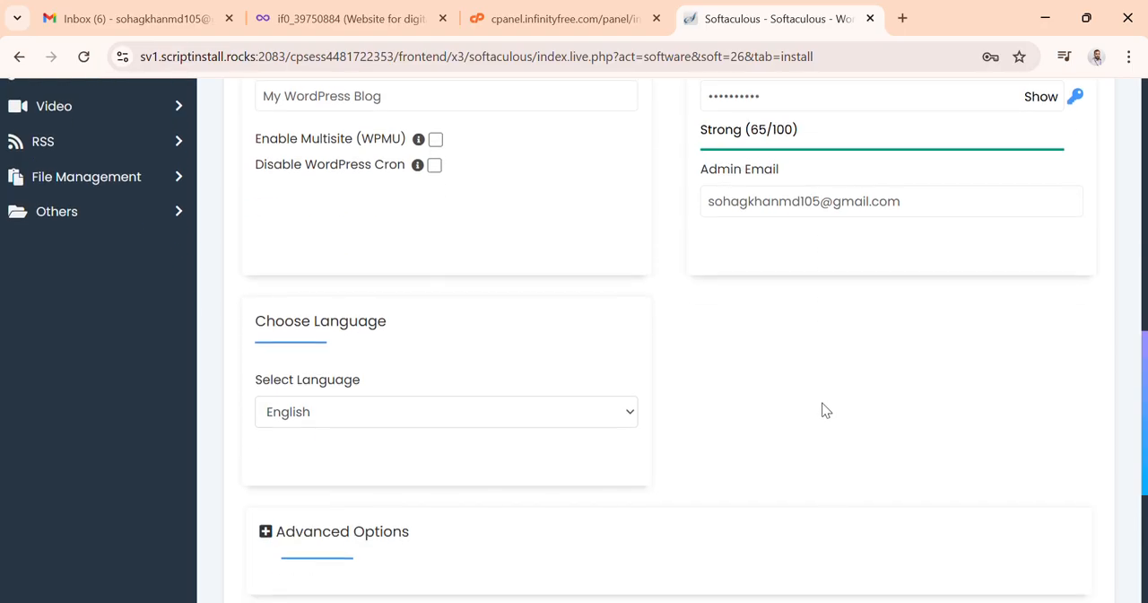
scroll(825, 410, "up", 1)
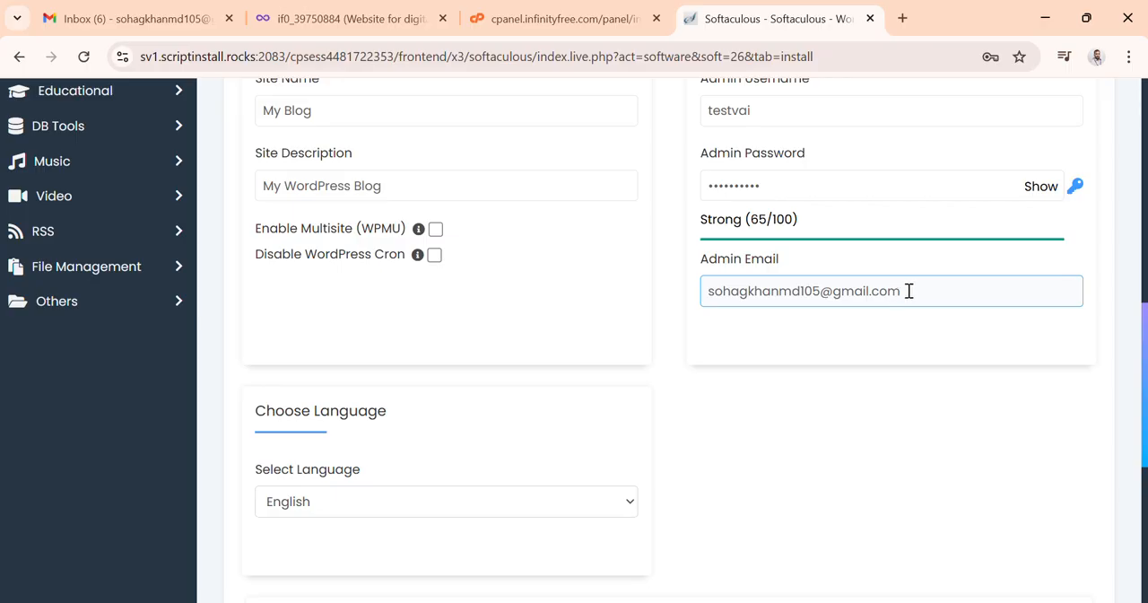
scroll(823, 374, "down", 2)
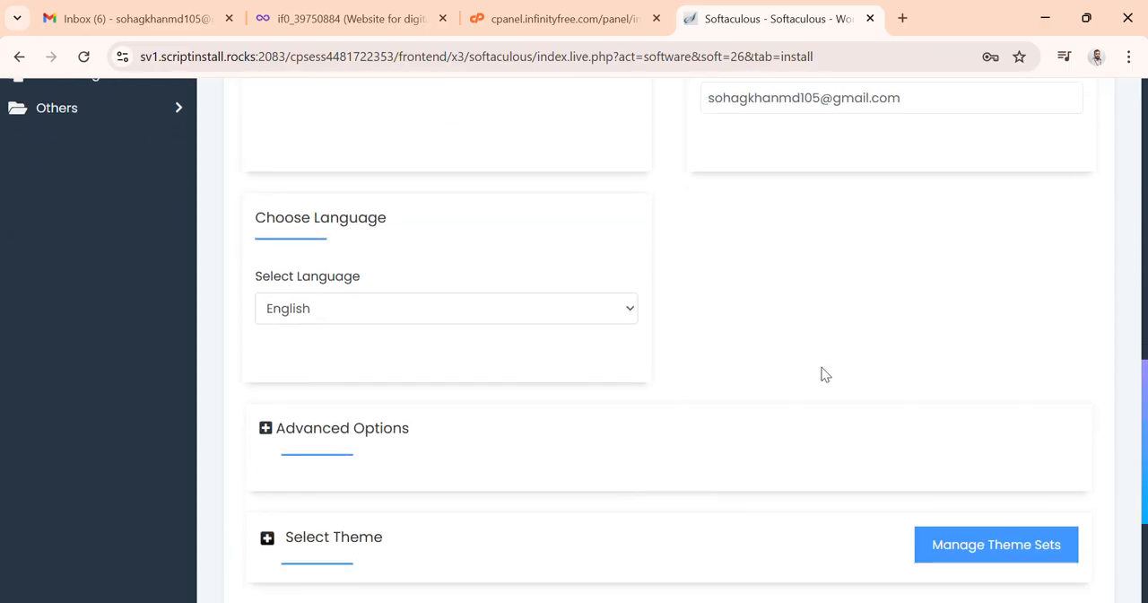
scroll(822, 374, "down", 2)
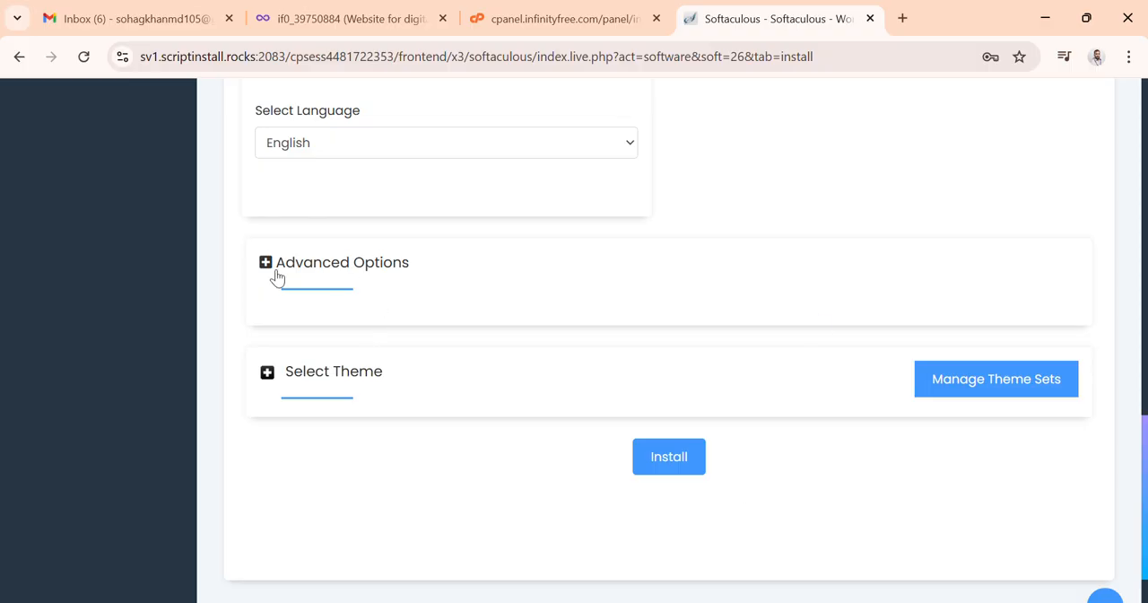
left_click(267, 373)
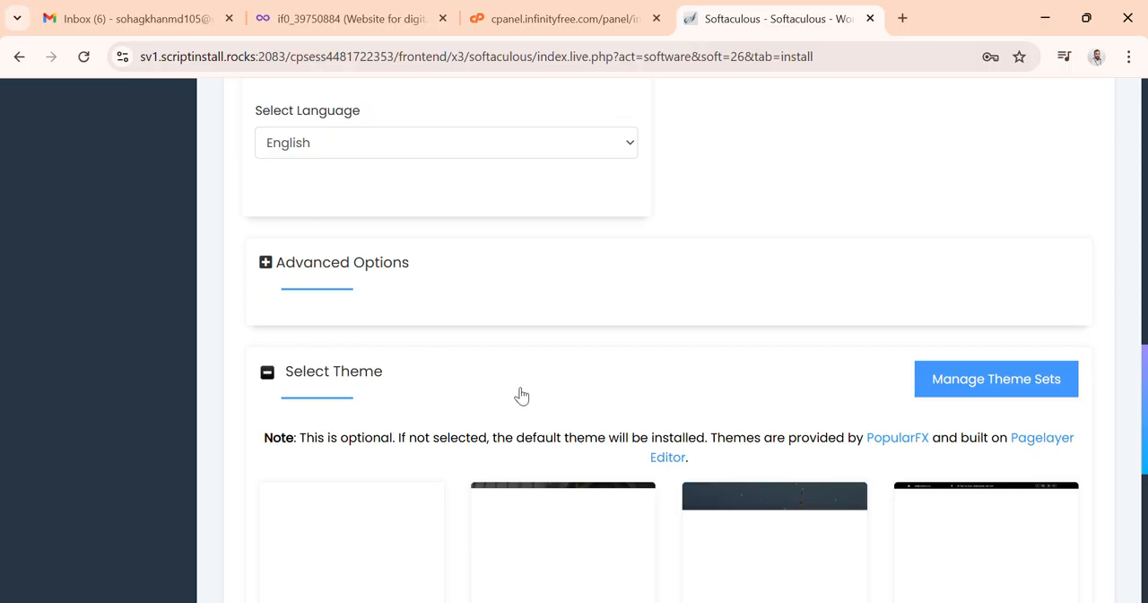
scroll(521, 396, "down", 2)
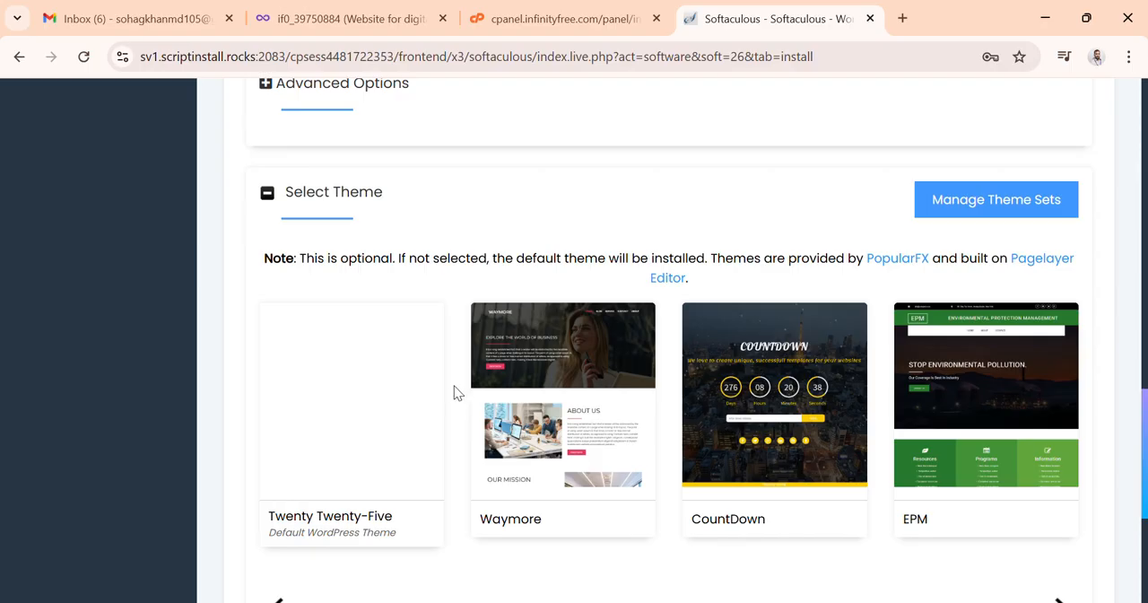
scroll(453, 383, "down", 1)
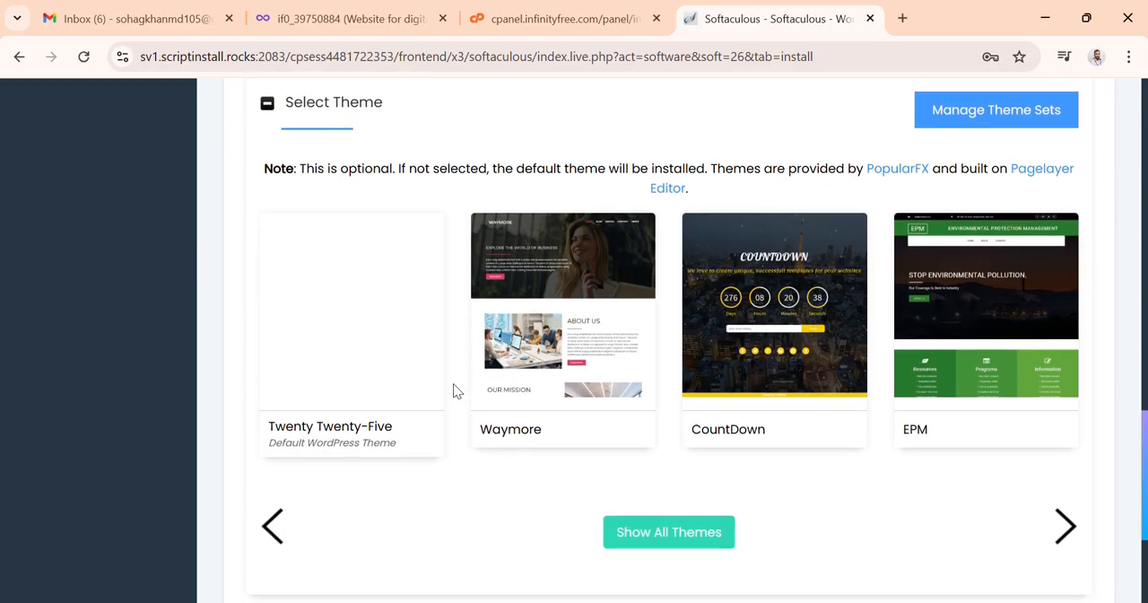
scroll(453, 382, "down", 1)
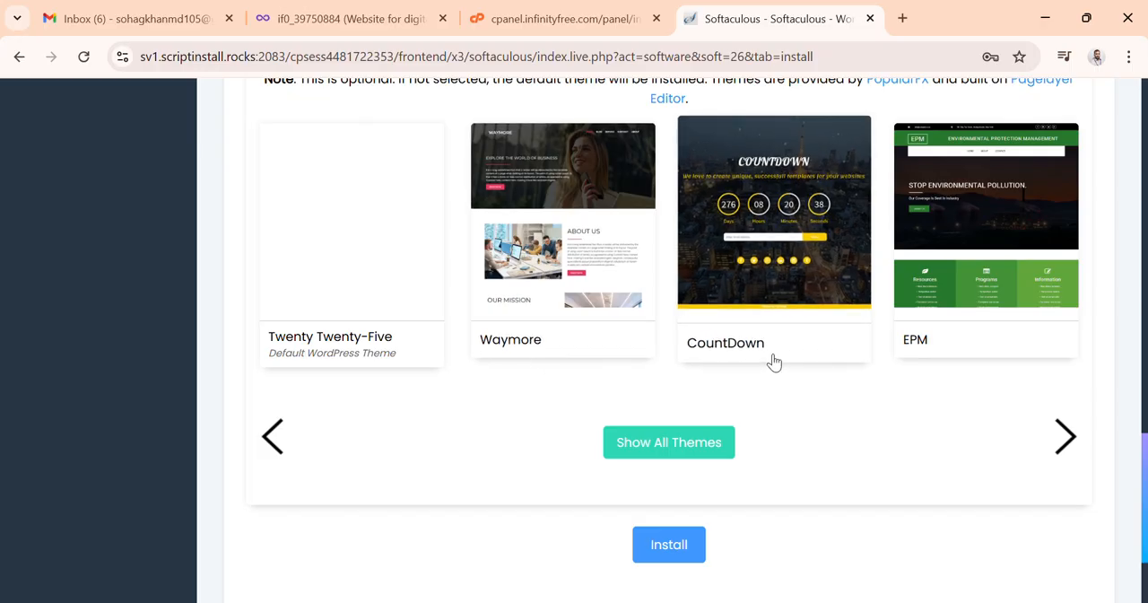
scroll(776, 369, "up", 1)
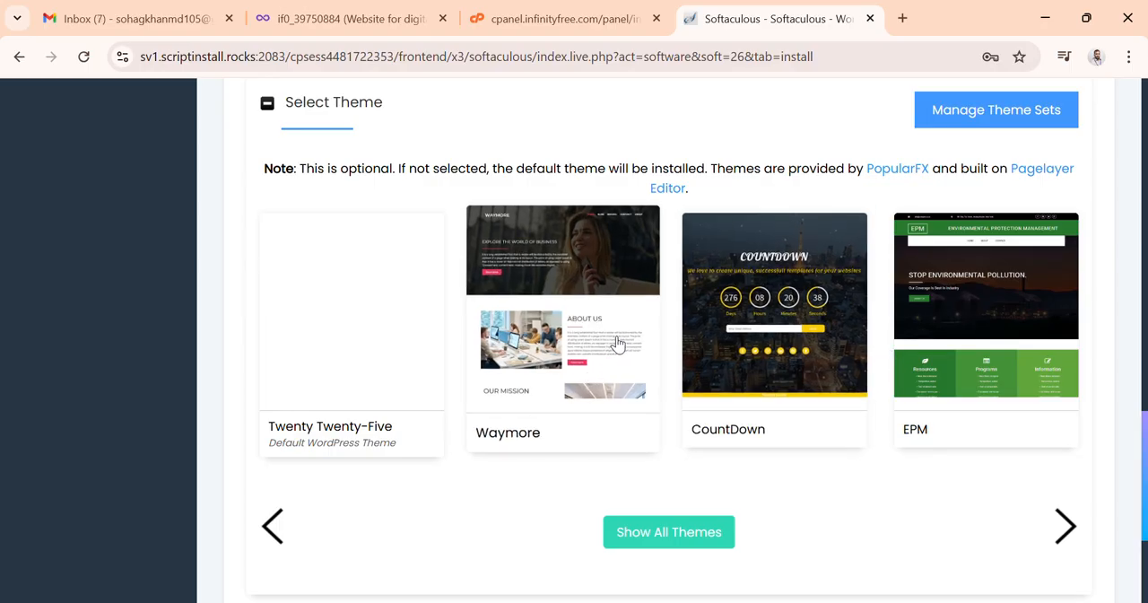
scroll(616, 341, "down", 1)
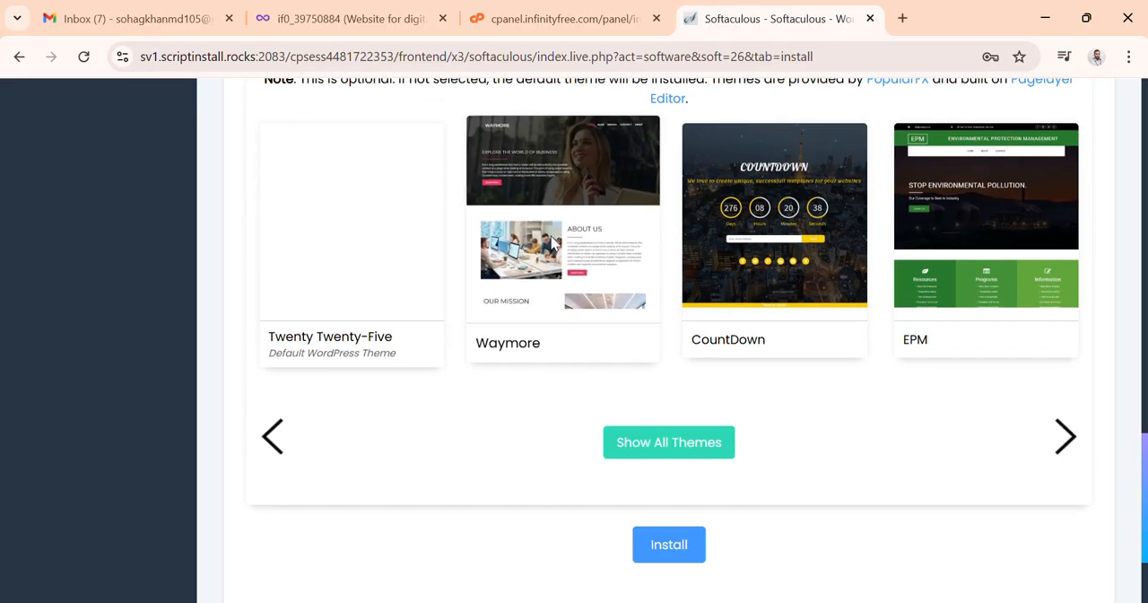
Step: Choose the Waymore theme for the installation and accept using its demo images
left_click(516, 330)
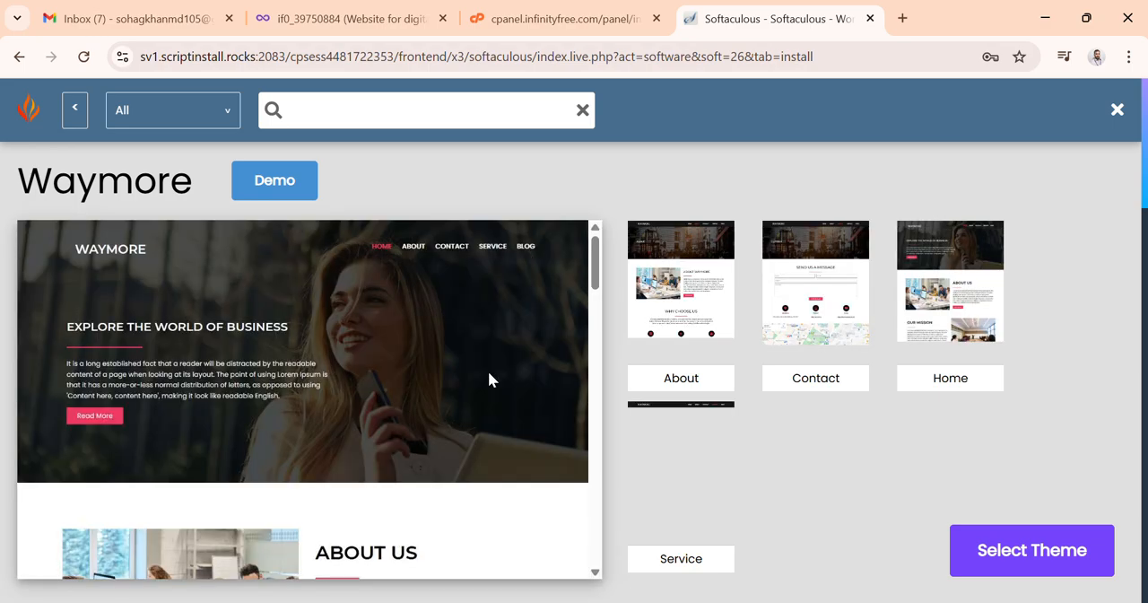
scroll(488, 370, "down", 1)
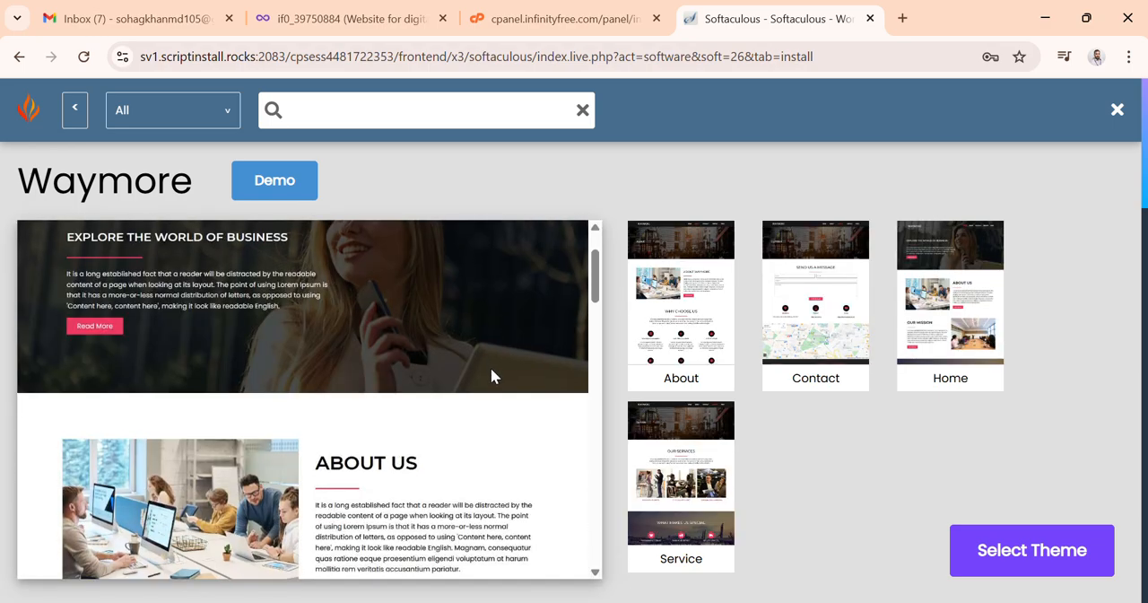
left_click(998, 552)
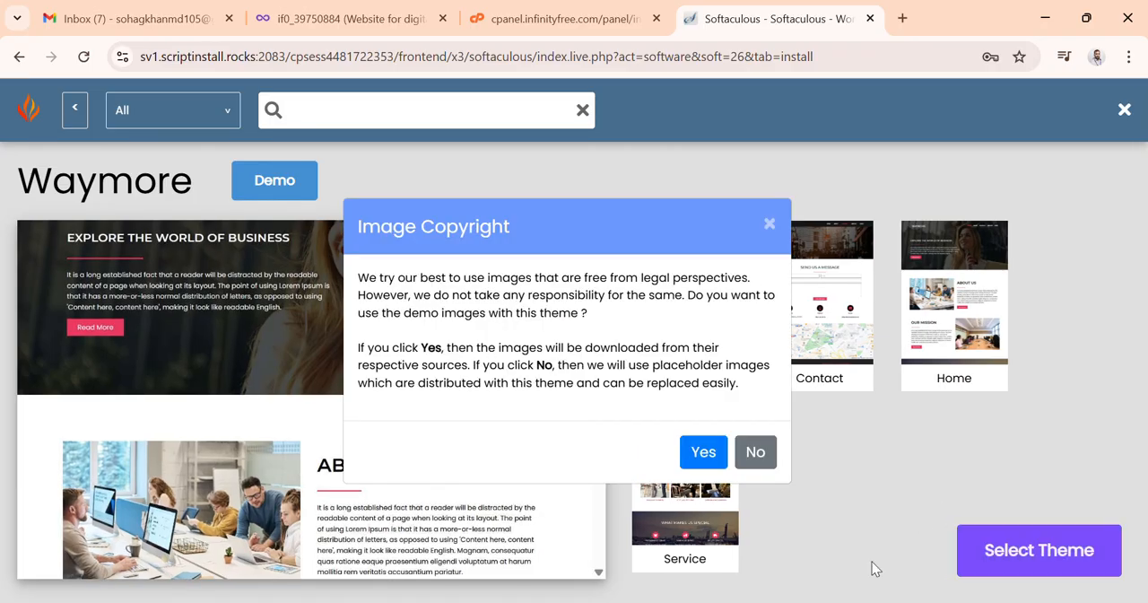
left_click(704, 455)
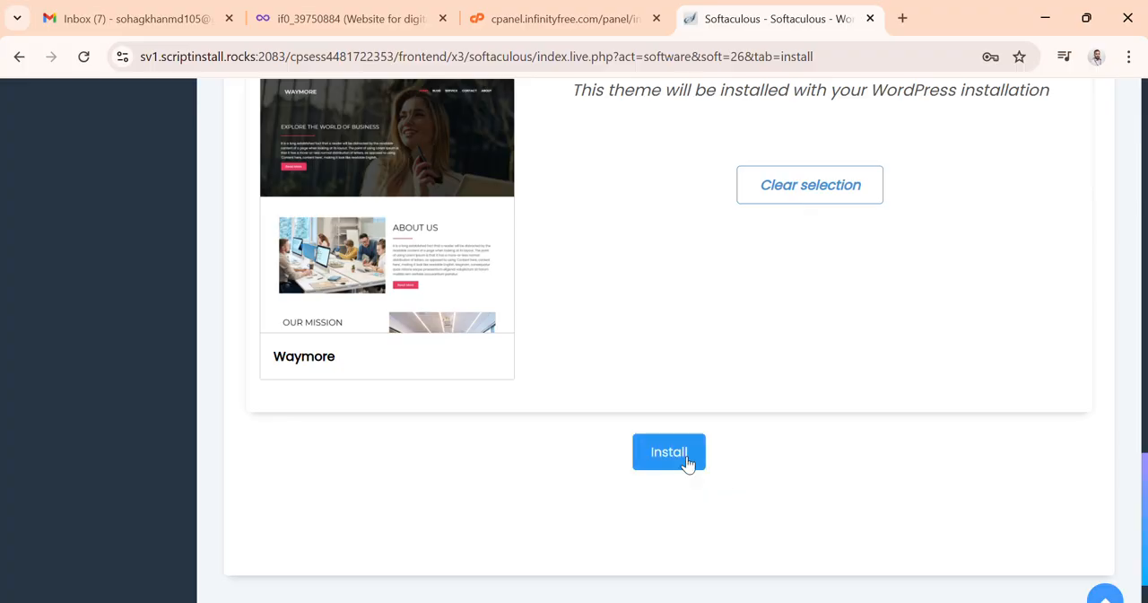
Step: Start the WordPress installation and save the admin login in the browser's password manager
left_click(687, 461)
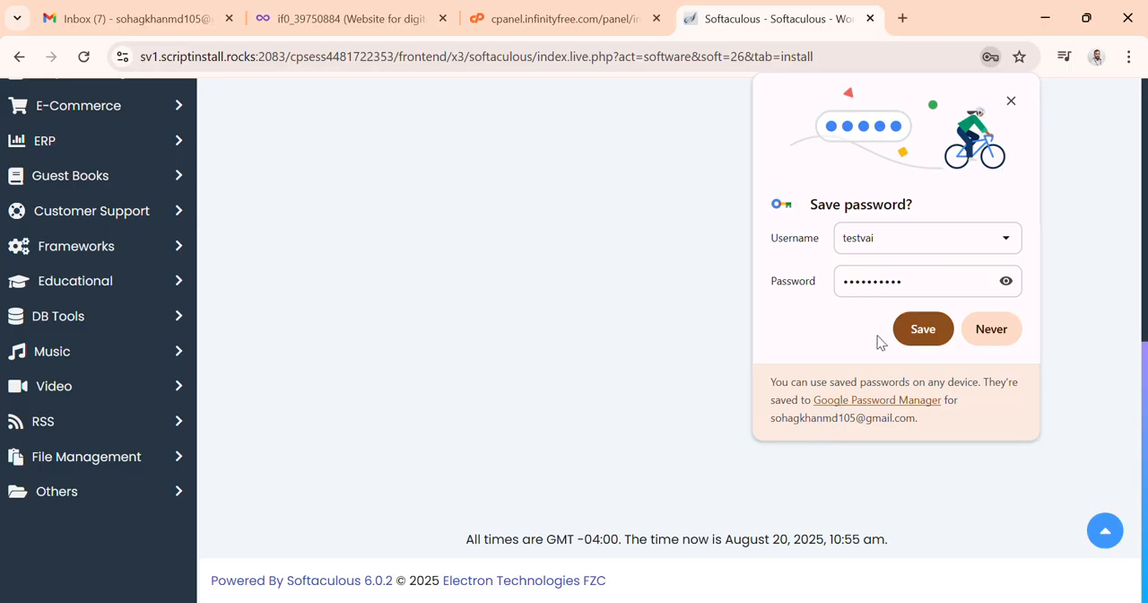
left_click(929, 332)
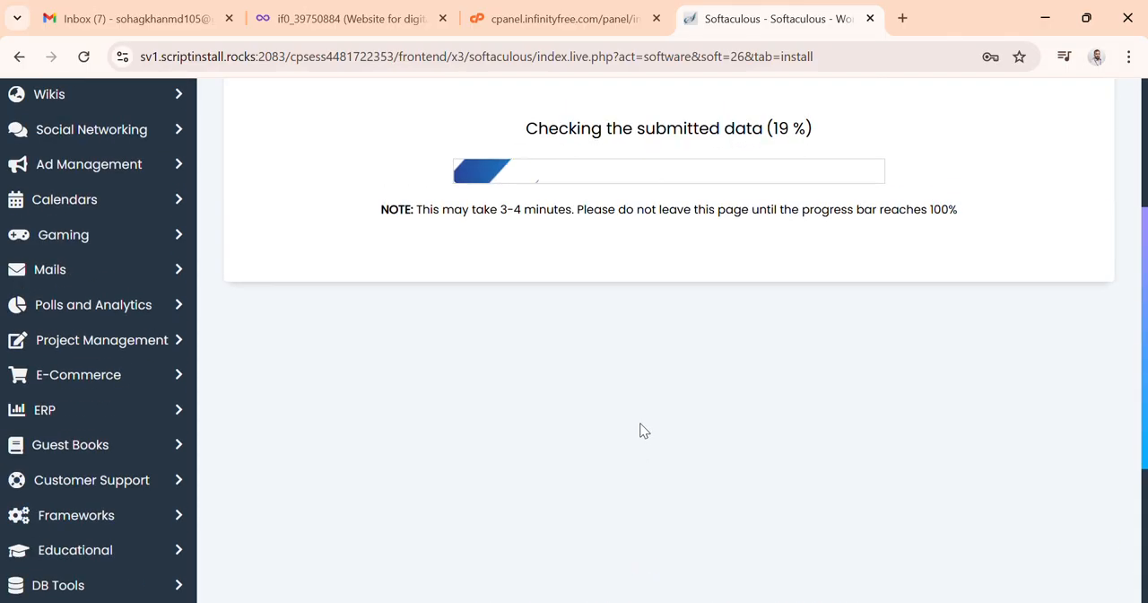
Step: Copy the administrative URL from the installation success message
scroll(647, 399, "up", 1)
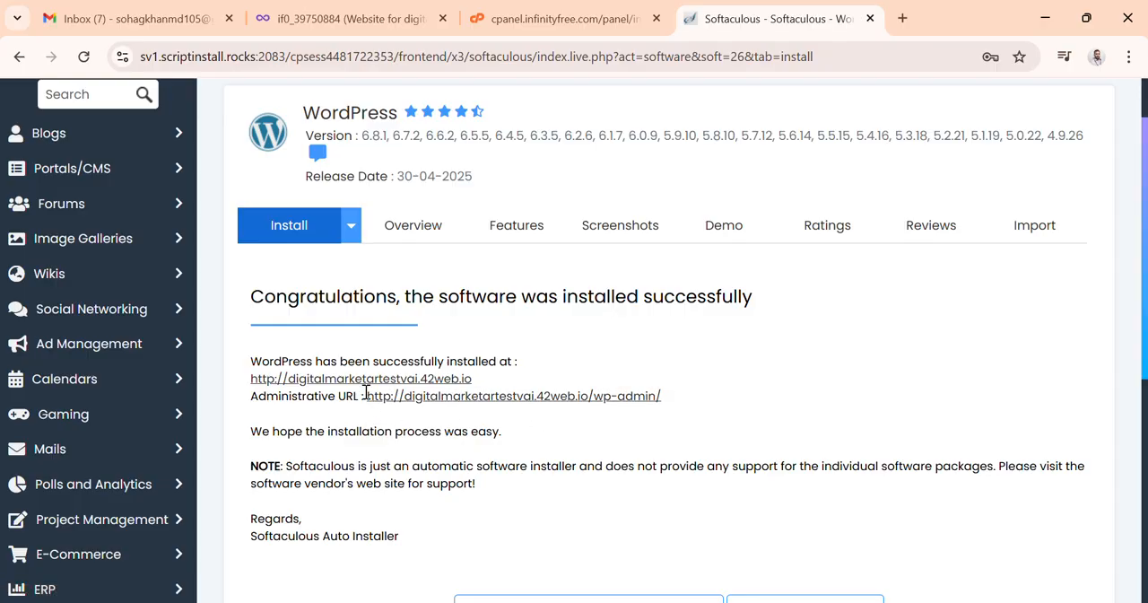
left_click_drag(365, 393, 676, 405)
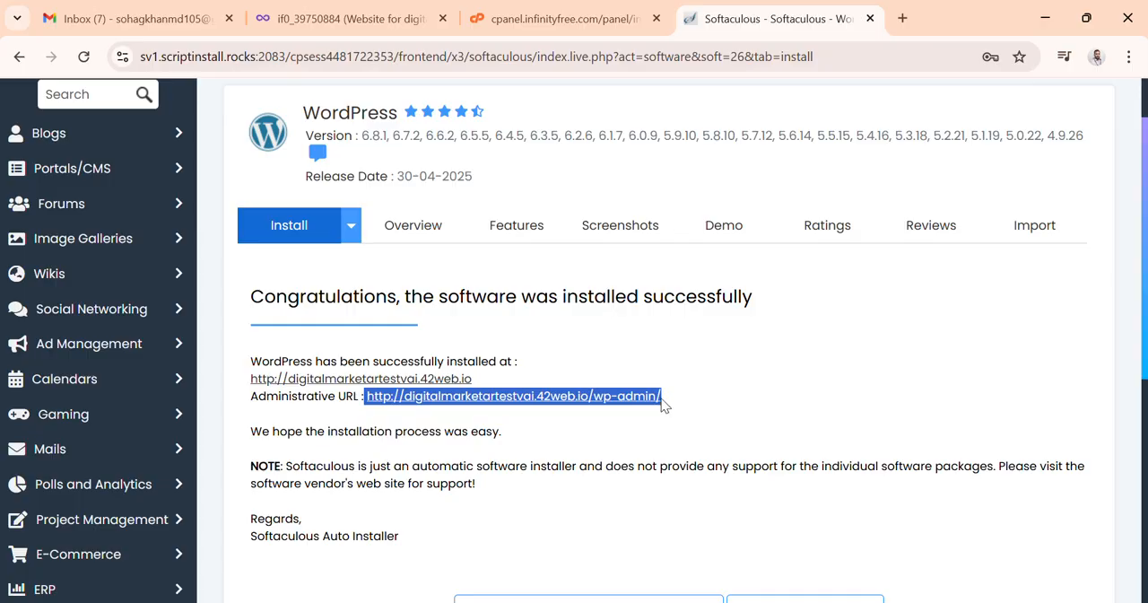
right_click(596, 403)
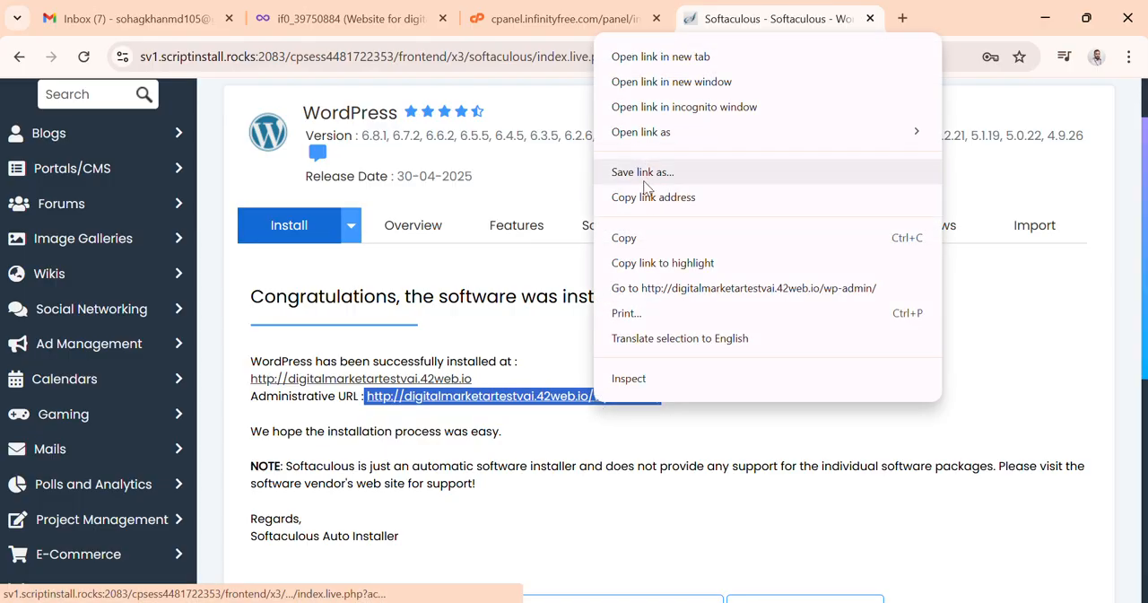
left_click(630, 239)
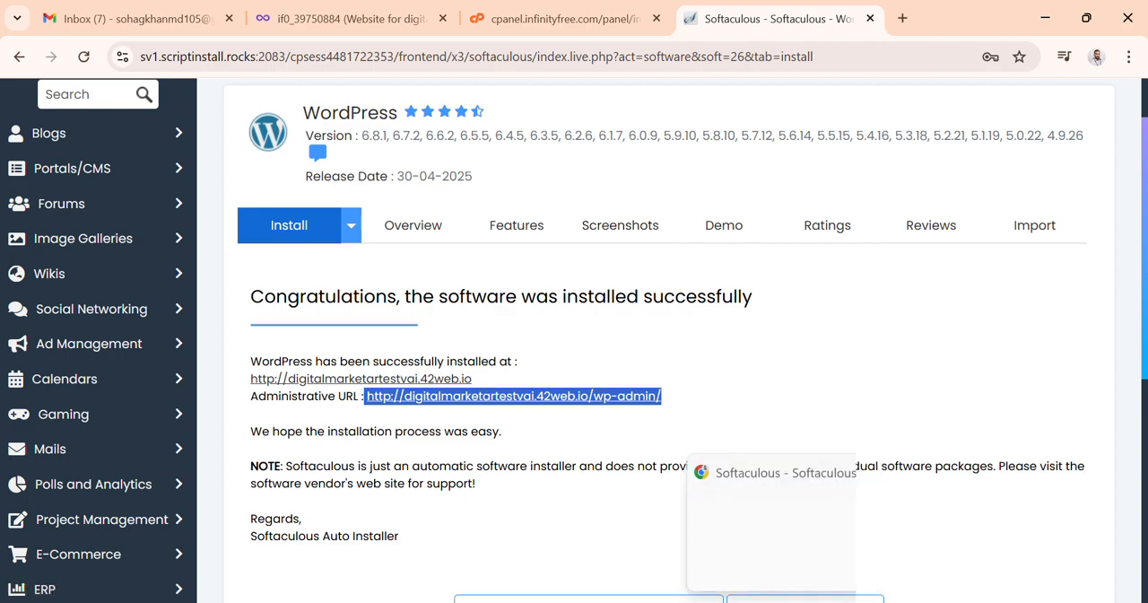
Step: Paste the administrative URL as plain text two lines below the admin credentials in the Word notes
left_click(1045, 22)
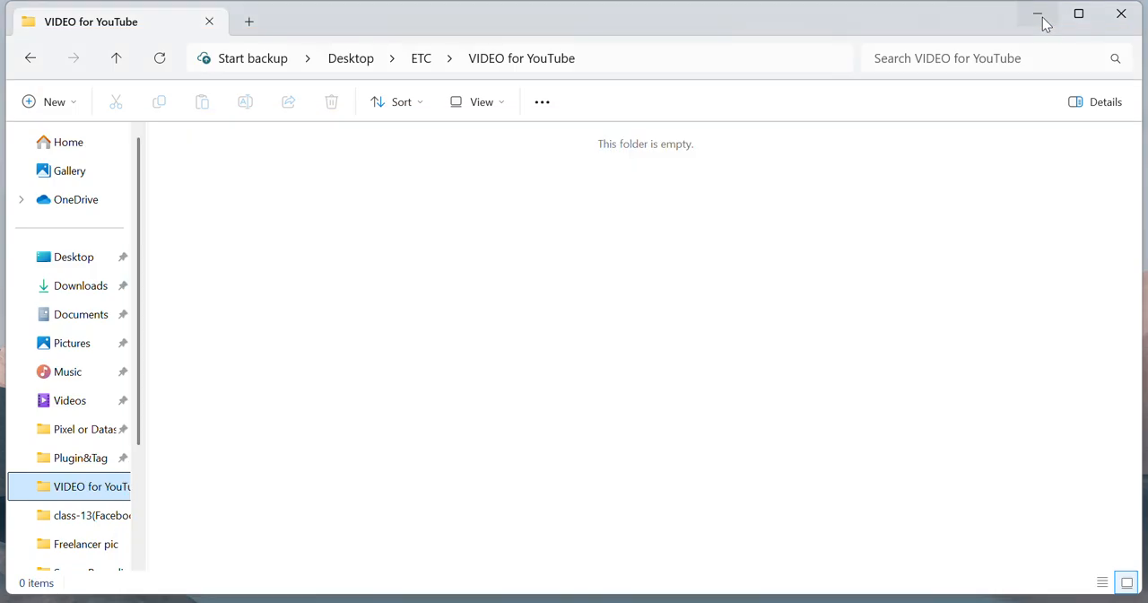
left_click(1040, 13)
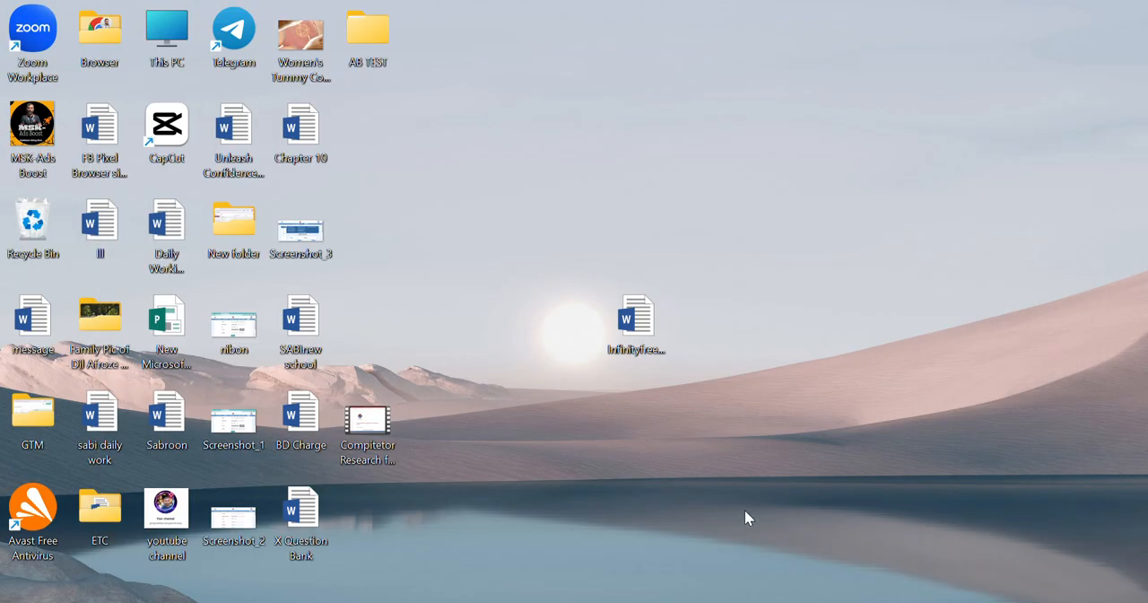
mouse_move(704, 601)
left_click(715, 544)
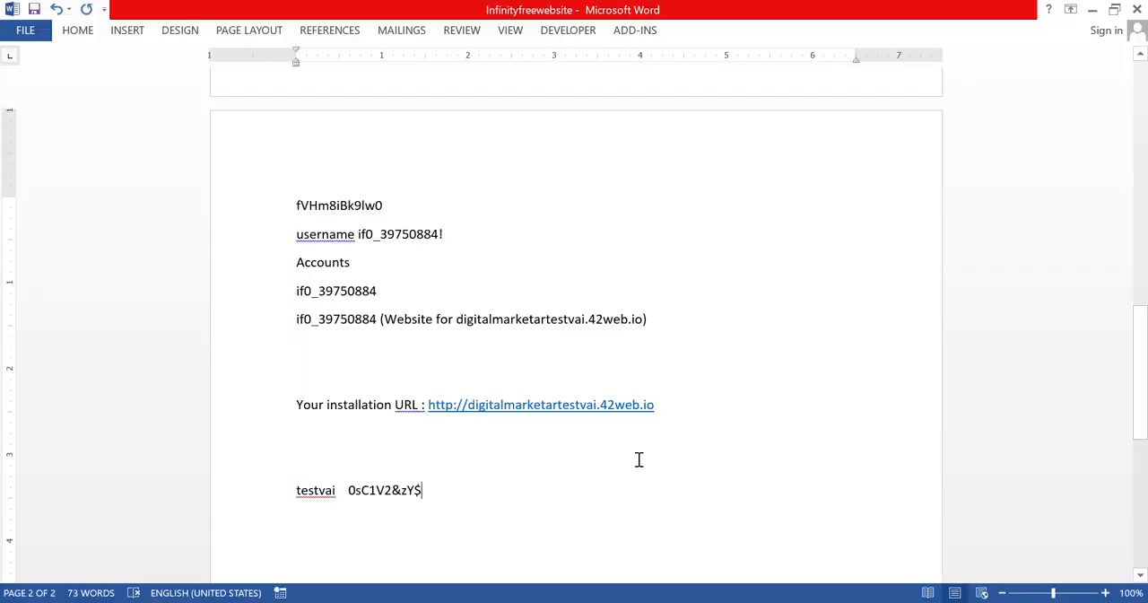
scroll(638, 459, "down", 3)
key("Return")
key("Return")
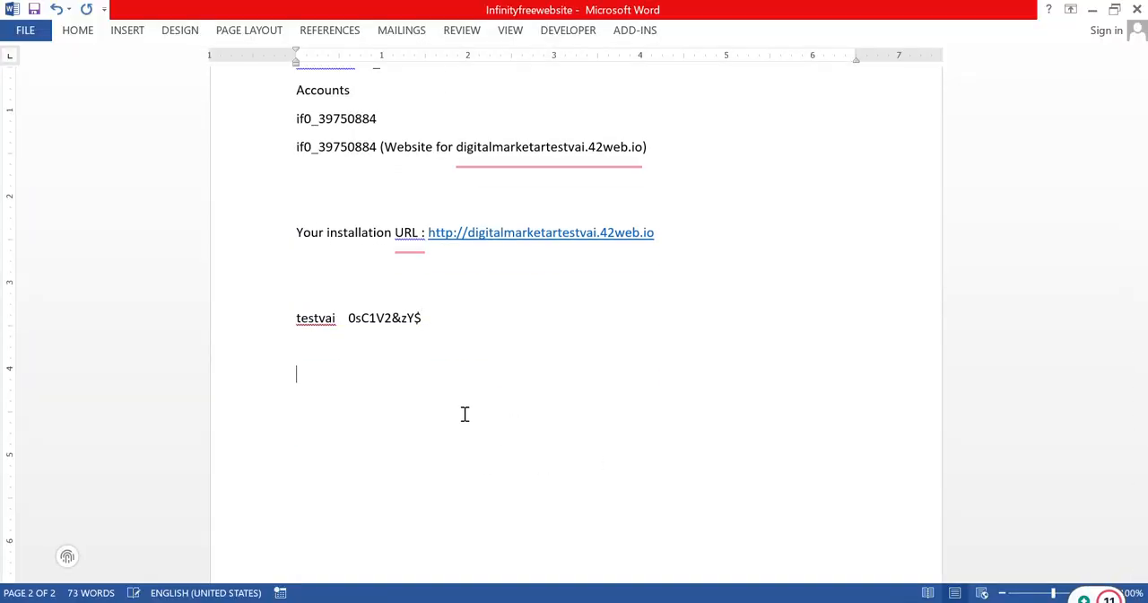
right_click(332, 380)
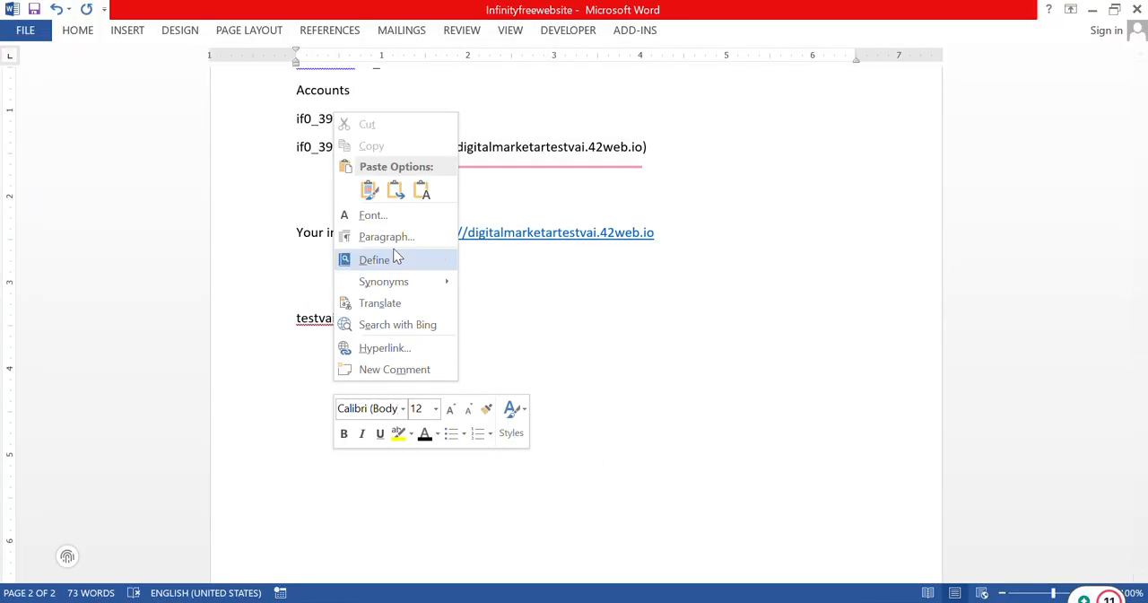
left_click(398, 189)
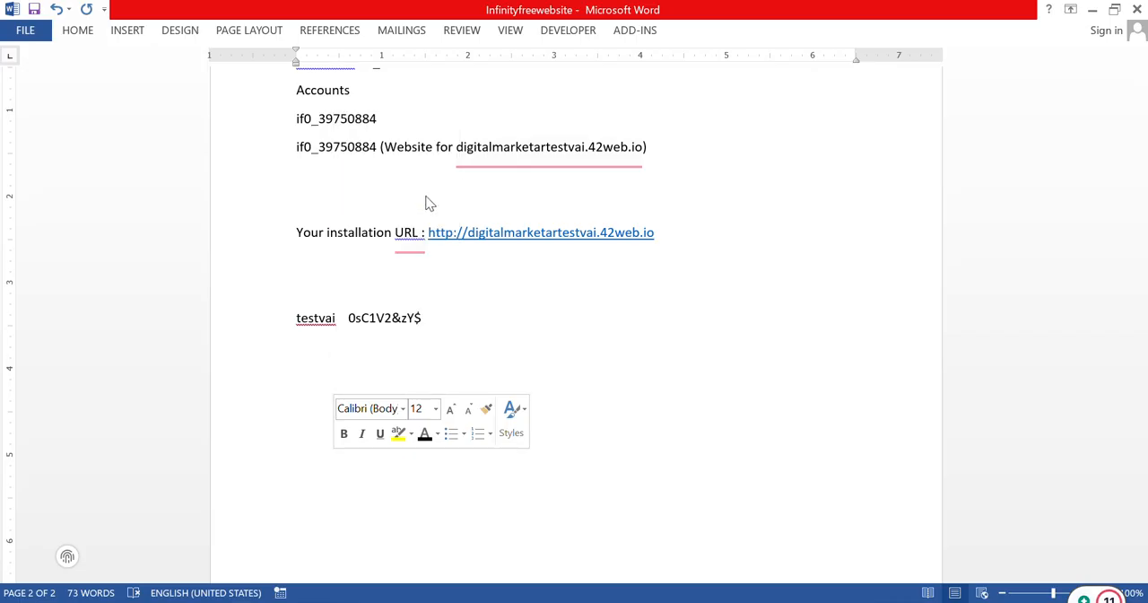
left_click(1092, 9)
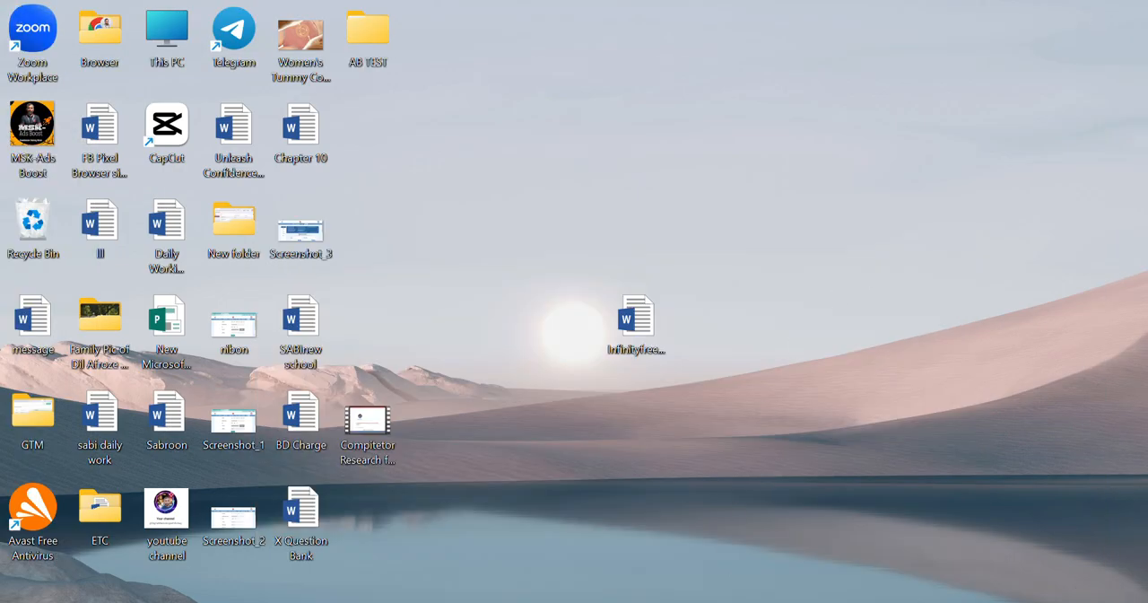
Step: Open the administrative URL in a new browser tab
left_click(773, 568)
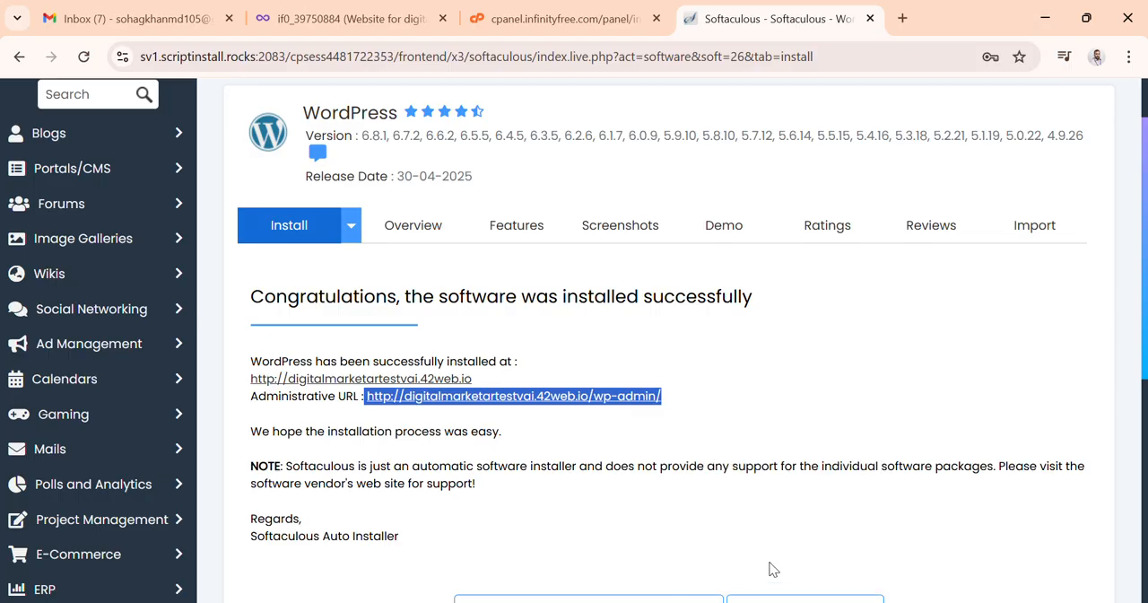
scroll(707, 459, "down", 4)
scroll(710, 455, "down", 1)
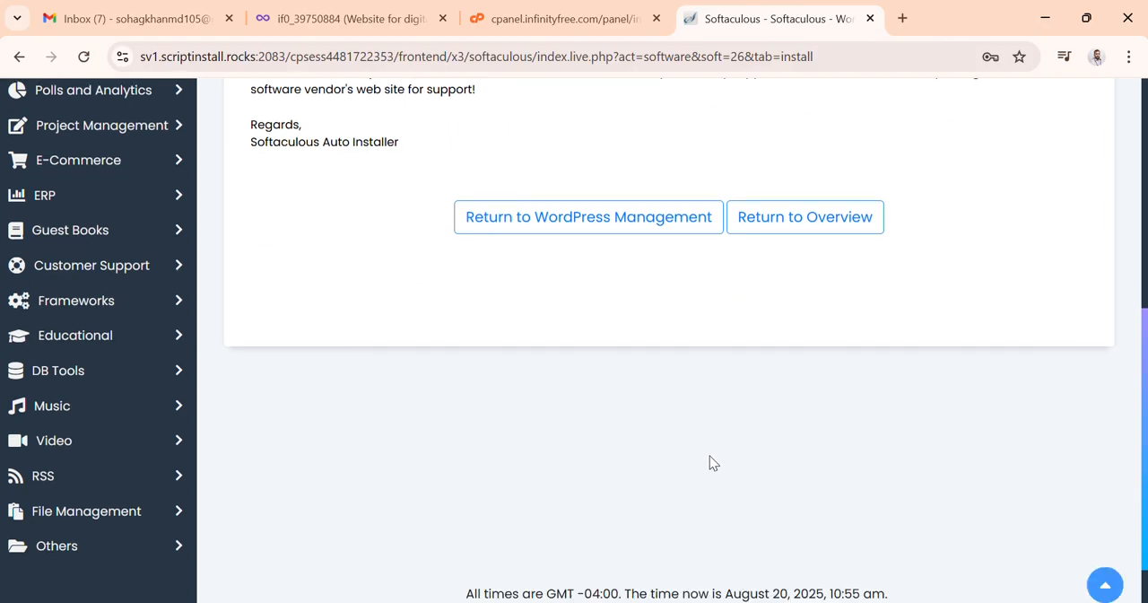
scroll(709, 456, "up", 6)
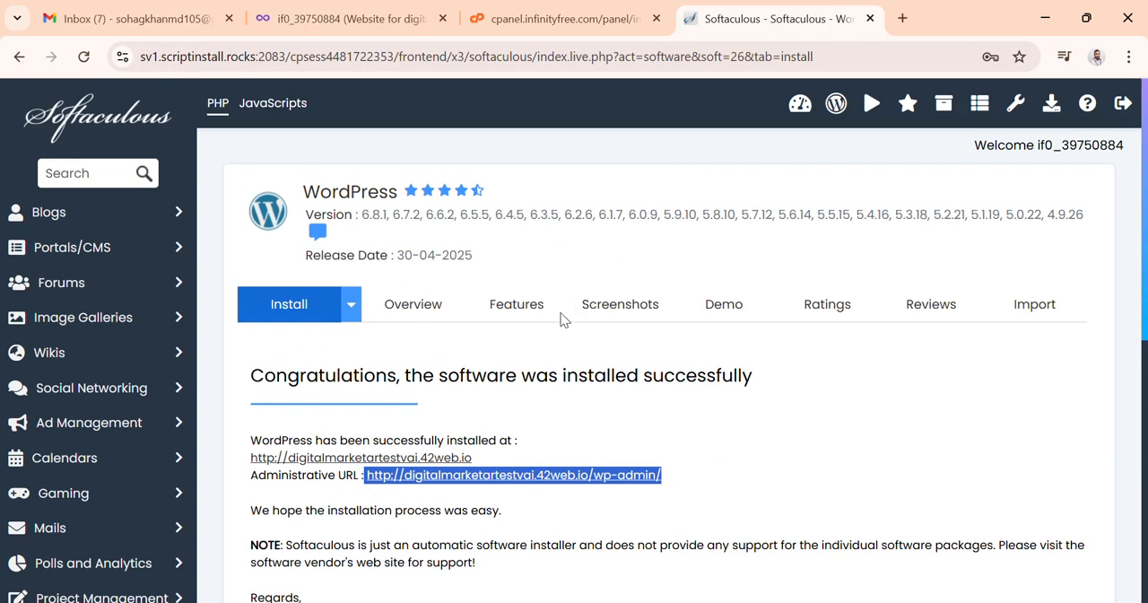
left_click(901, 18)
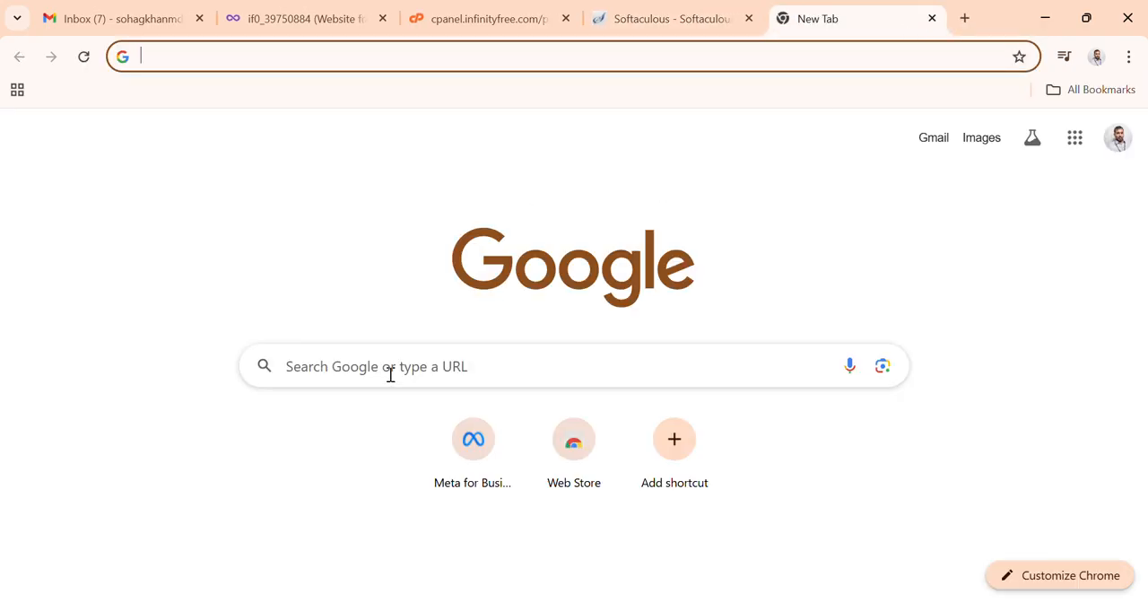
left_click(390, 375)
right_click(389, 371)
left_click(430, 405)
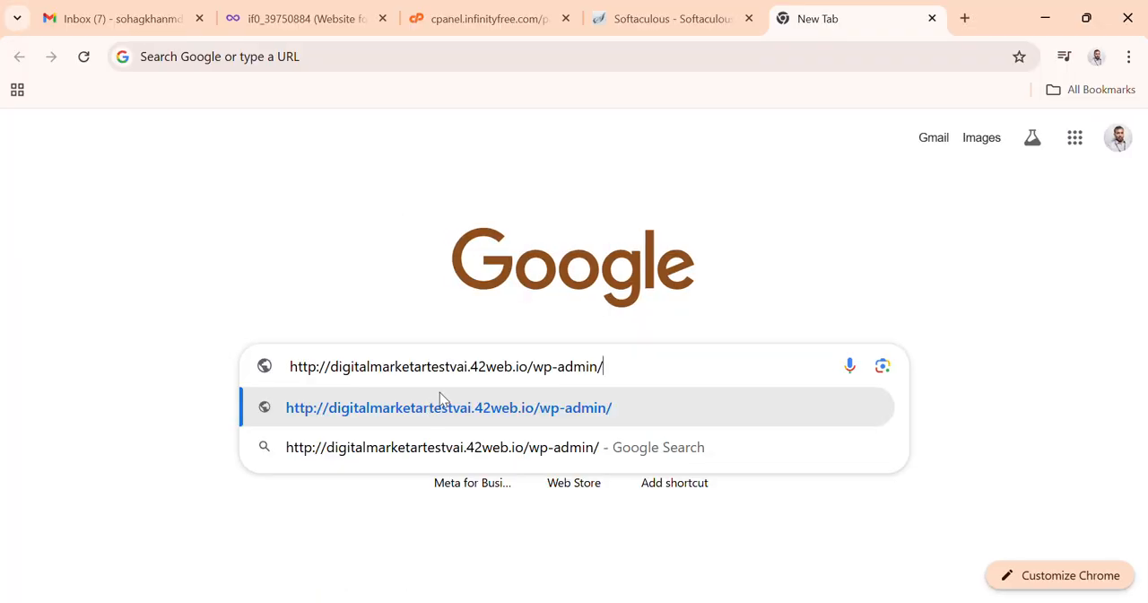
key("Return")
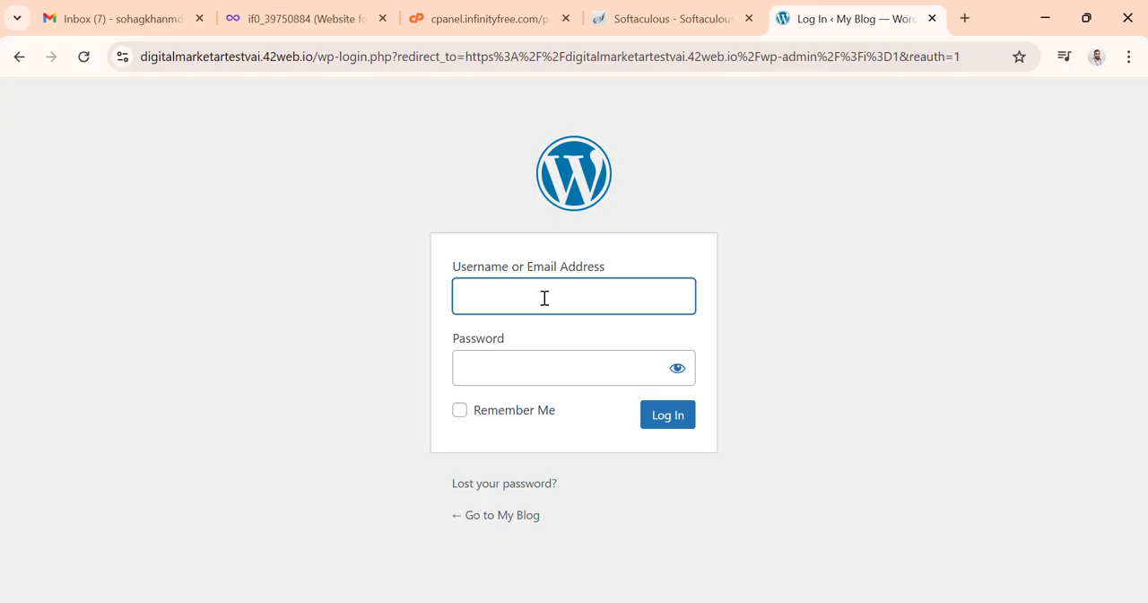
Step: Copy the admin e-mail address from the Word notes and paste it into the login page's username field
left_click(546, 373)
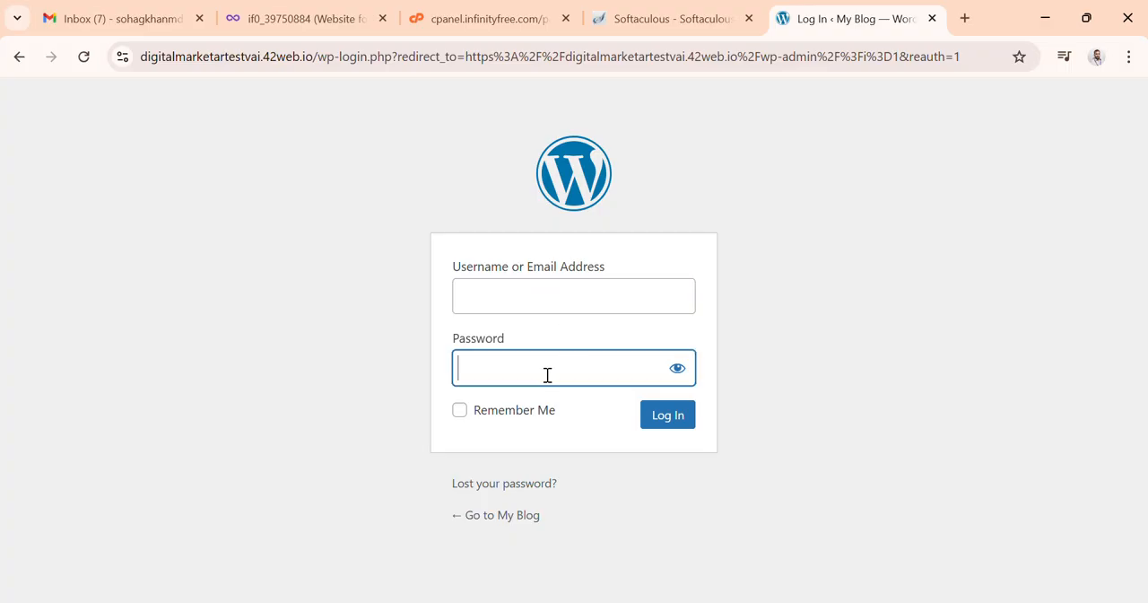
left_click(515, 300)
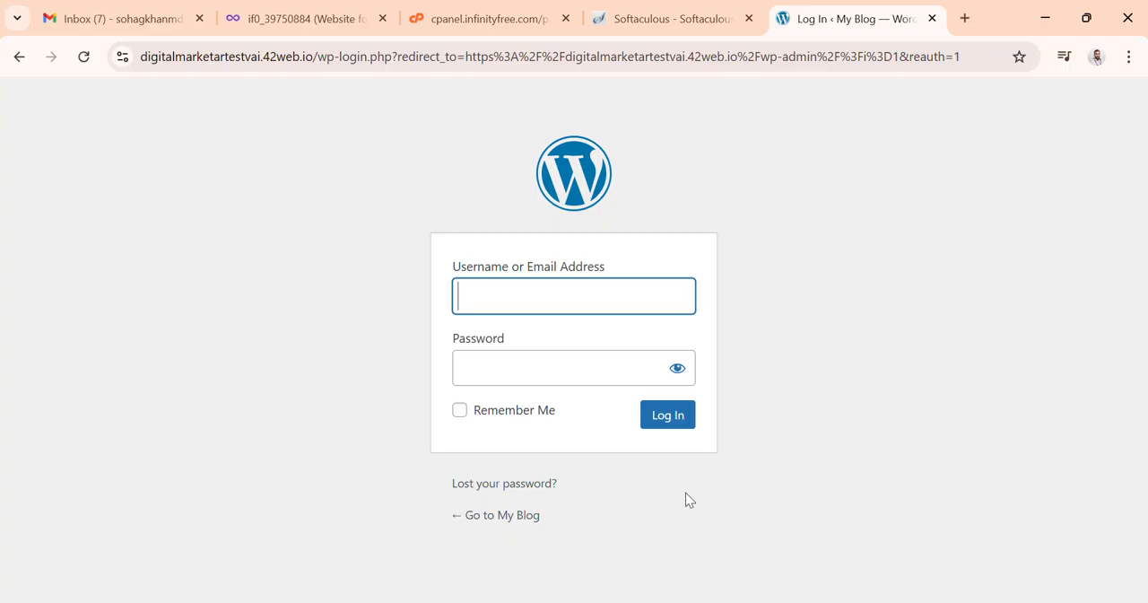
left_click(731, 548)
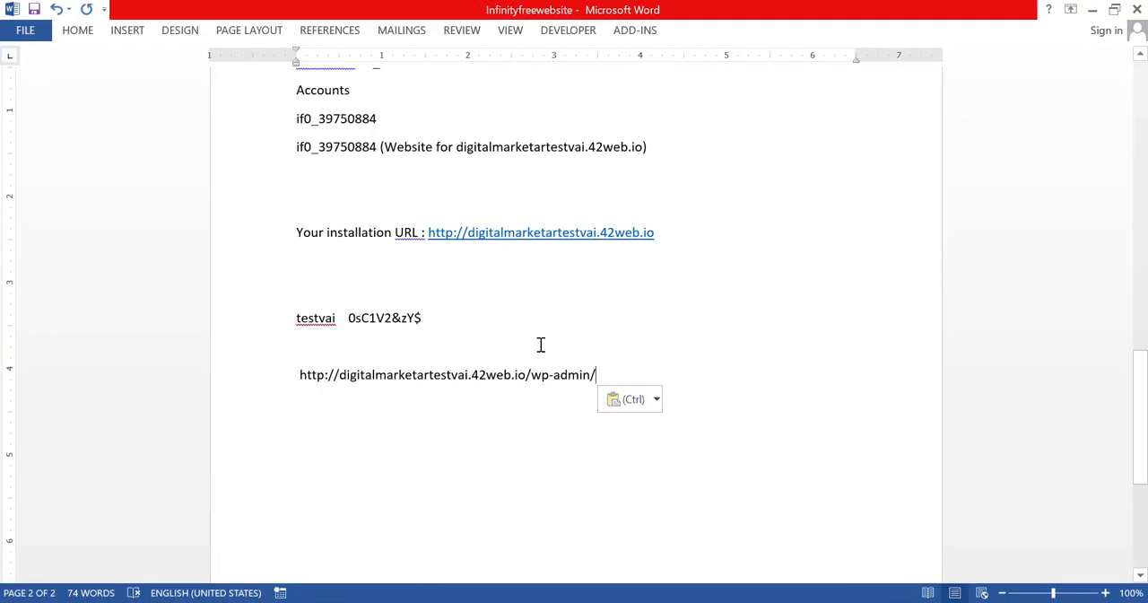
scroll(542, 300, "down", 3)
scroll(544, 299, "up", 6)
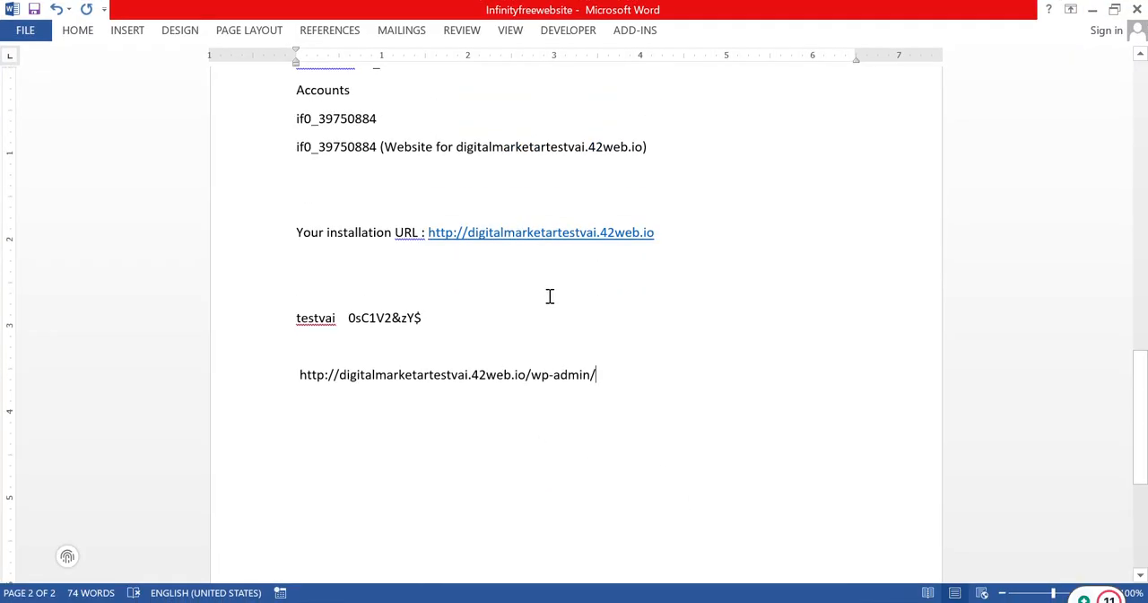
scroll(543, 300, "up", 4)
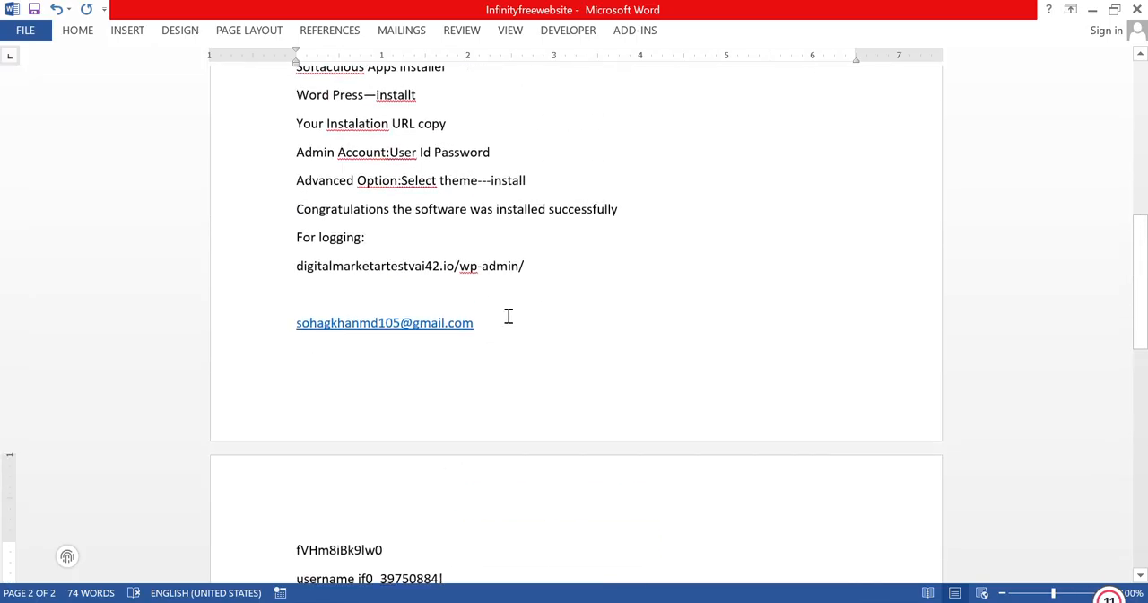
left_click_drag(485, 326, 296, 325)
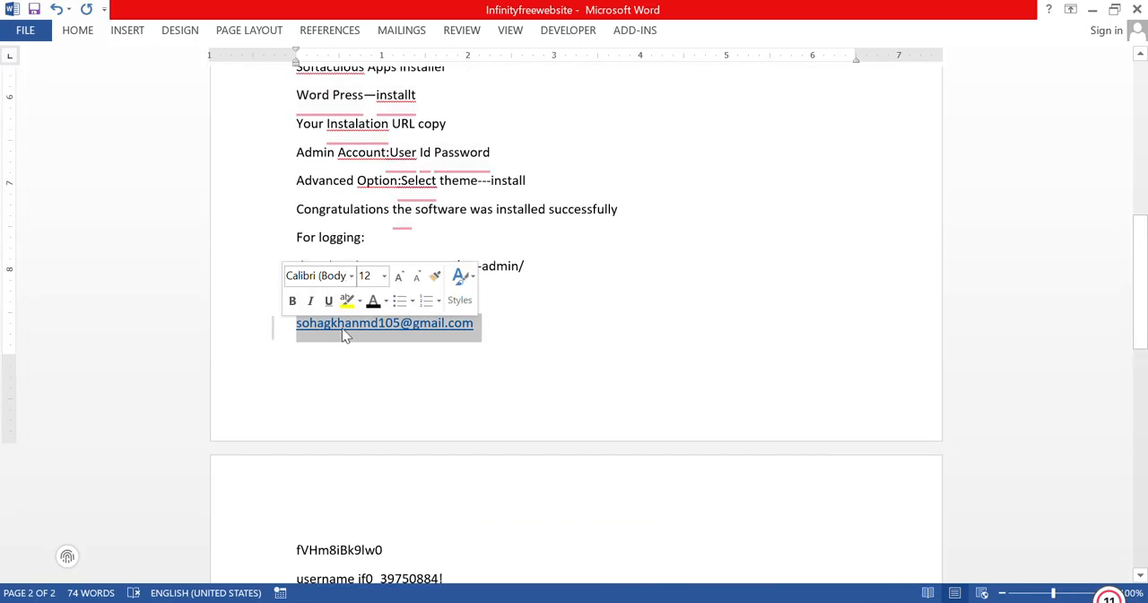
right_click(346, 336)
left_click(390, 305)
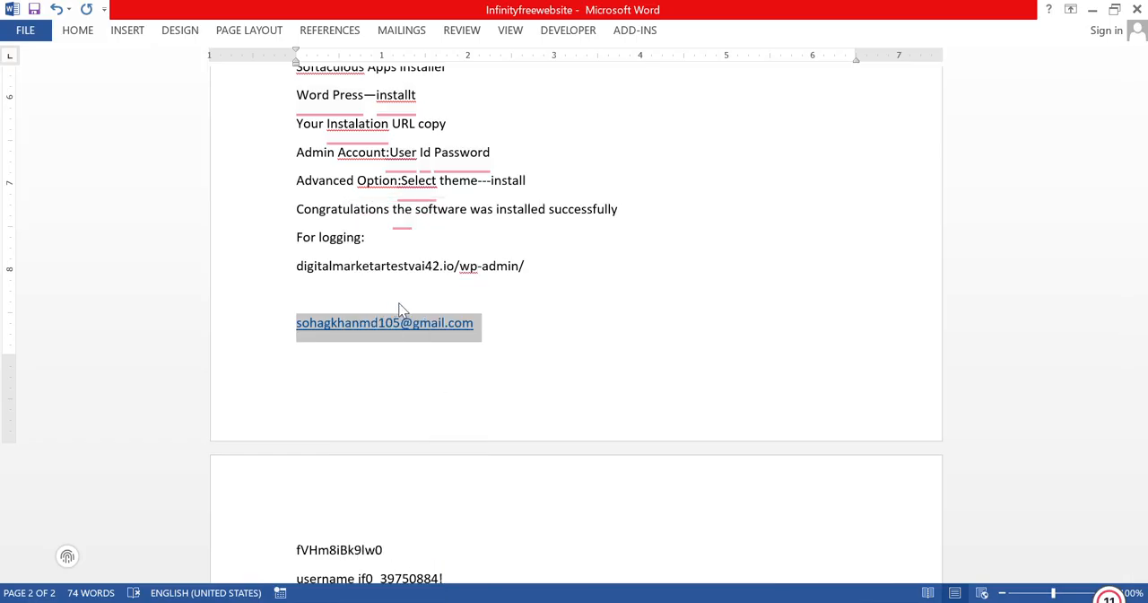
left_click(1093, 9)
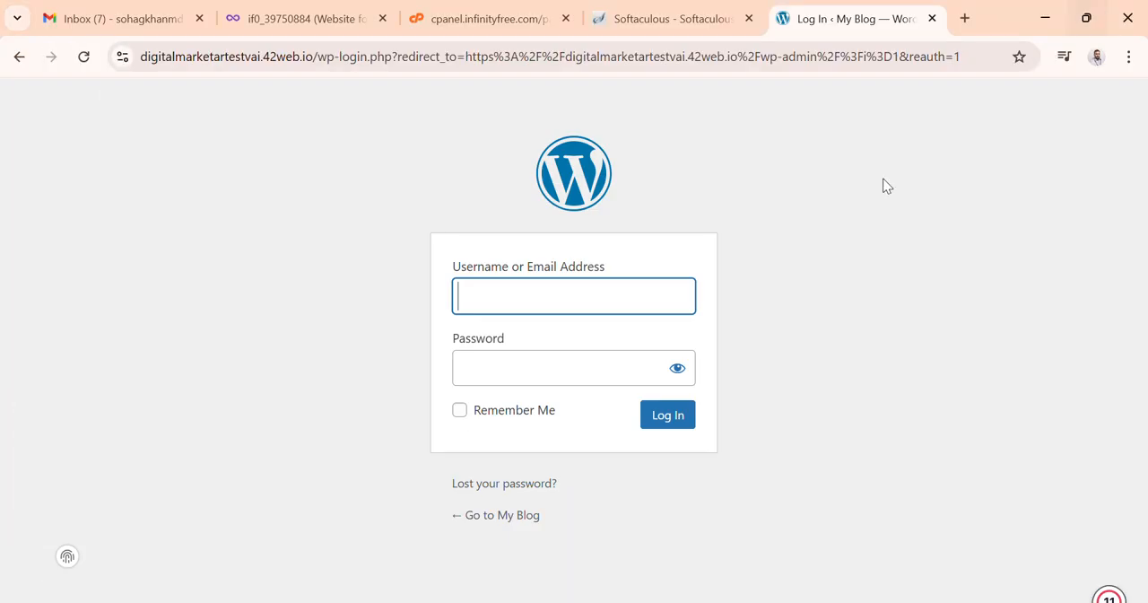
right_click(512, 300)
left_click(546, 400)
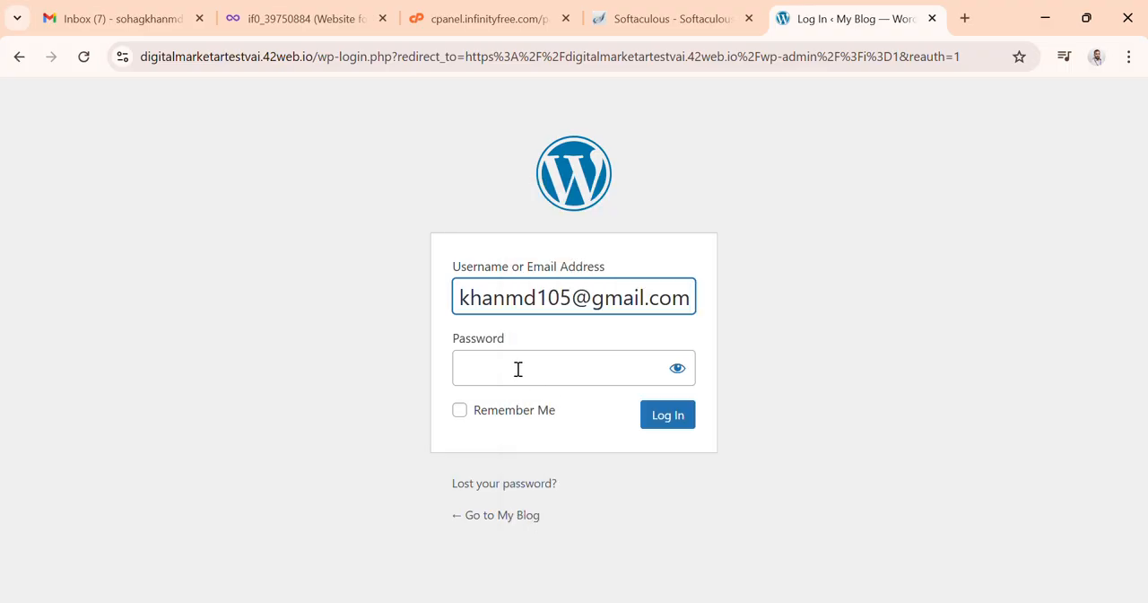
Step: Copy the admin password from the Word notes, paste it into the Password field, and log in
left_click(518, 368)
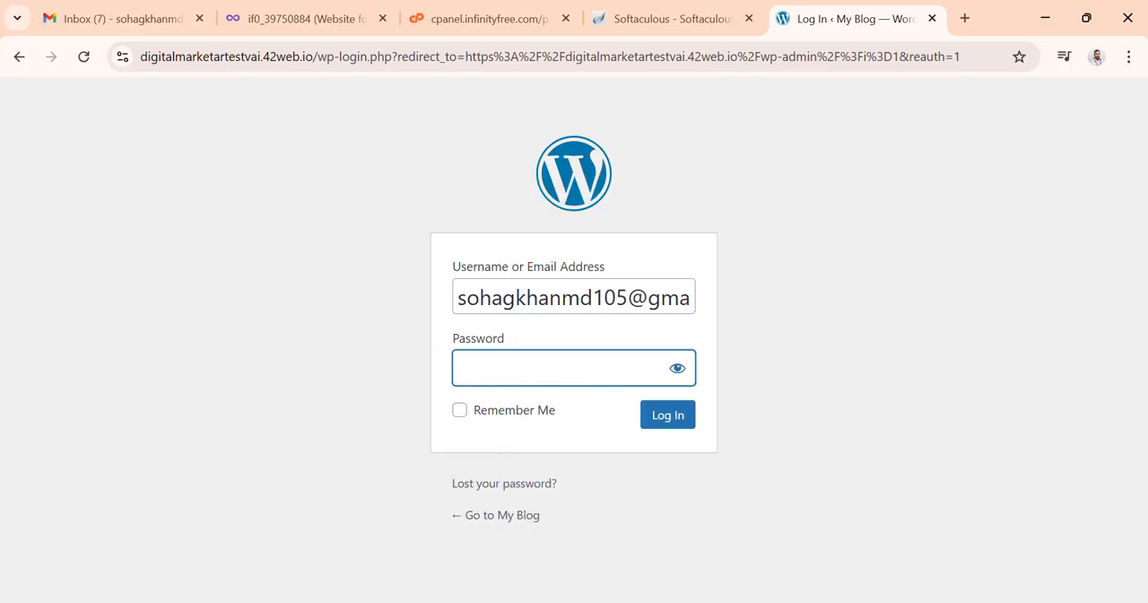
left_click(702, 549)
scroll(502, 428, "down", 2)
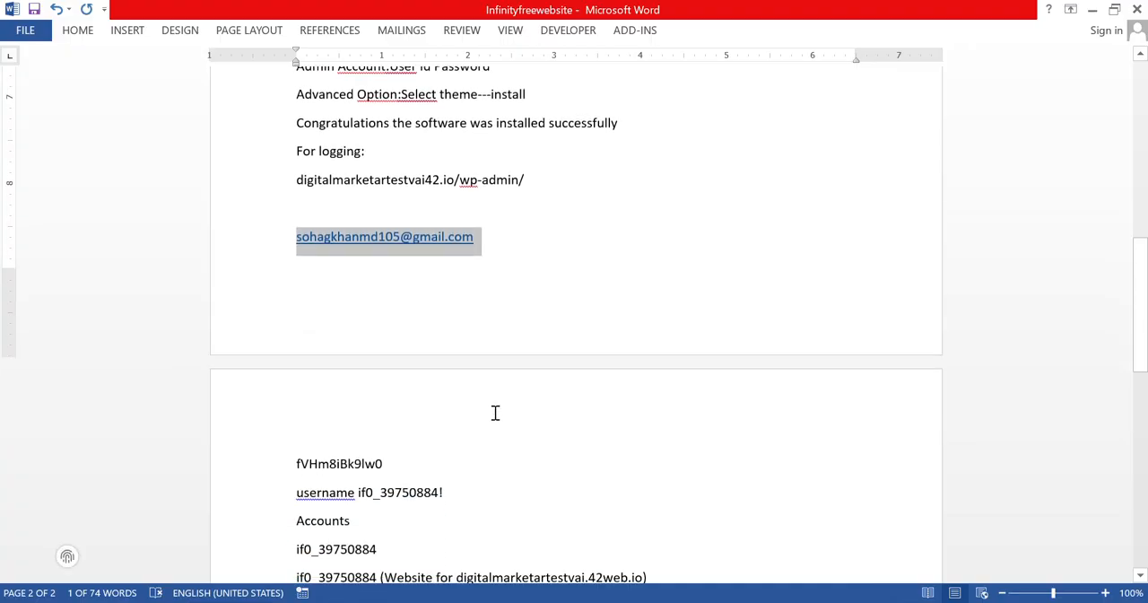
scroll(489, 408, "down", 3)
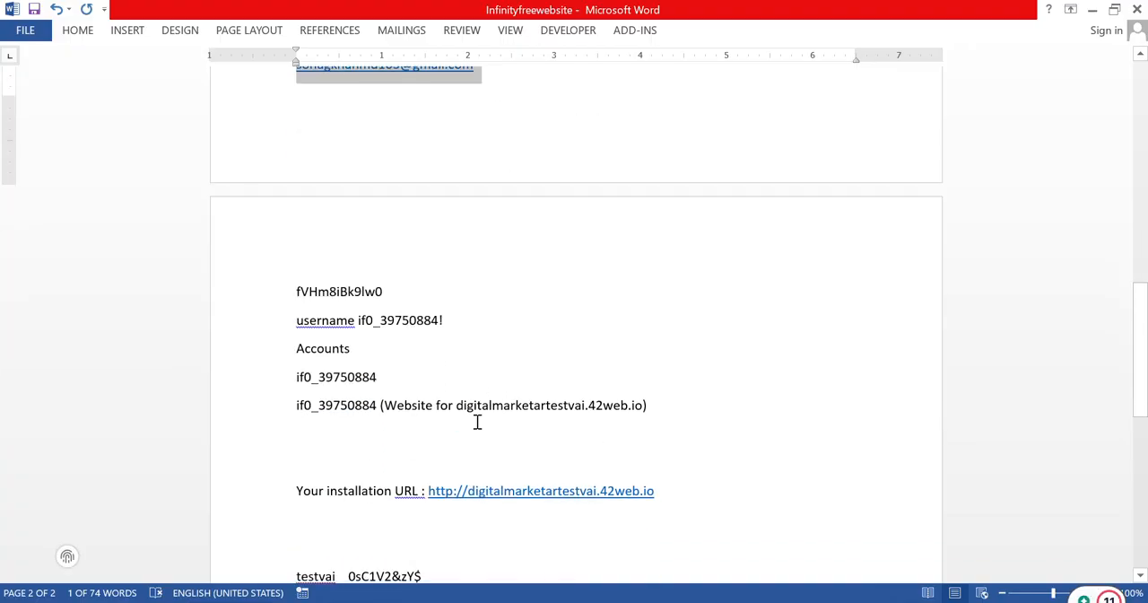
scroll(476, 424, "down", 2)
left_click_drag(433, 489, 377, 488)
right_click(382, 493)
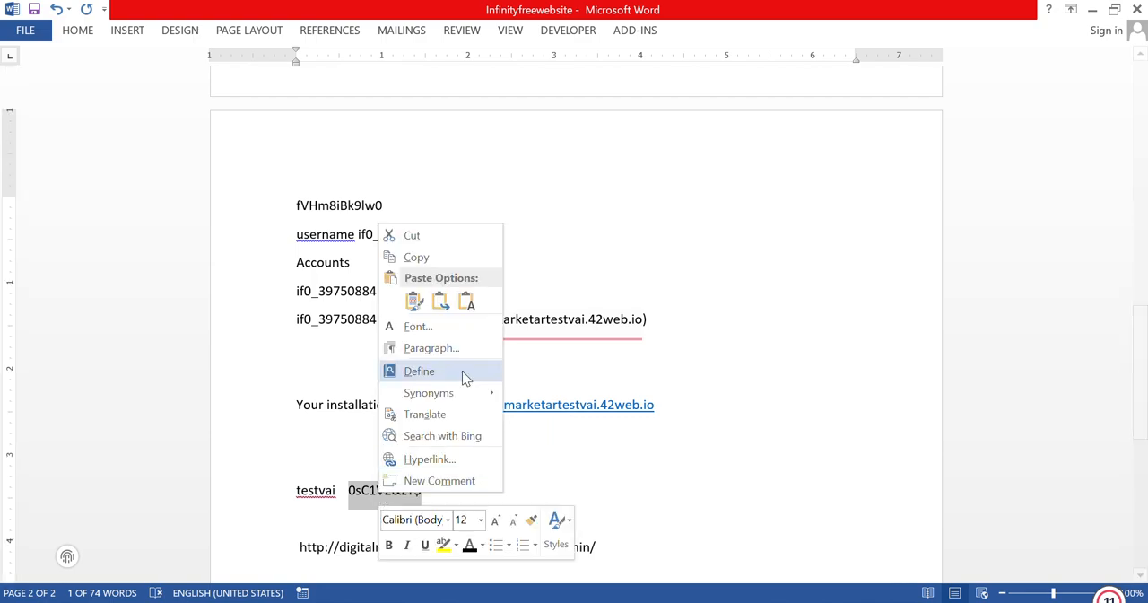
left_click(412, 257)
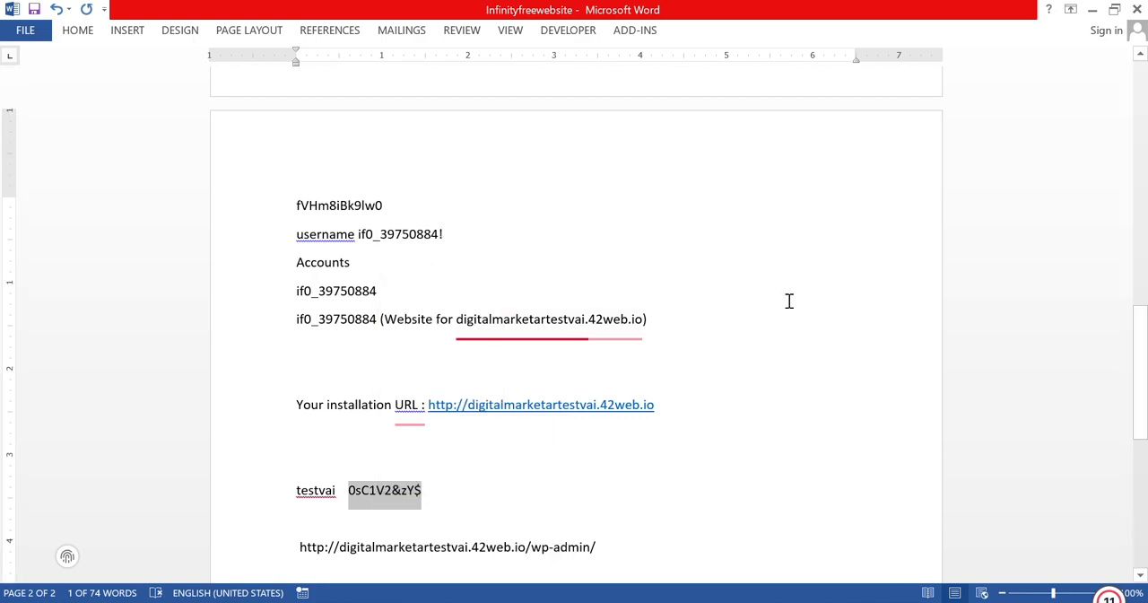
left_click(1095, 10)
right_click(494, 375)
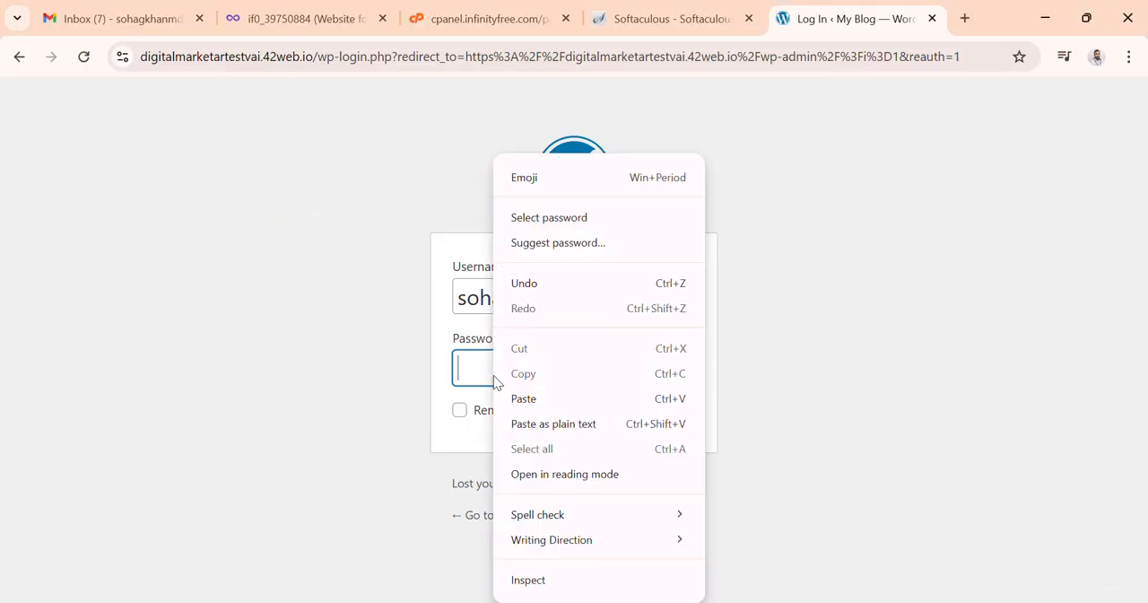
left_click(531, 398)
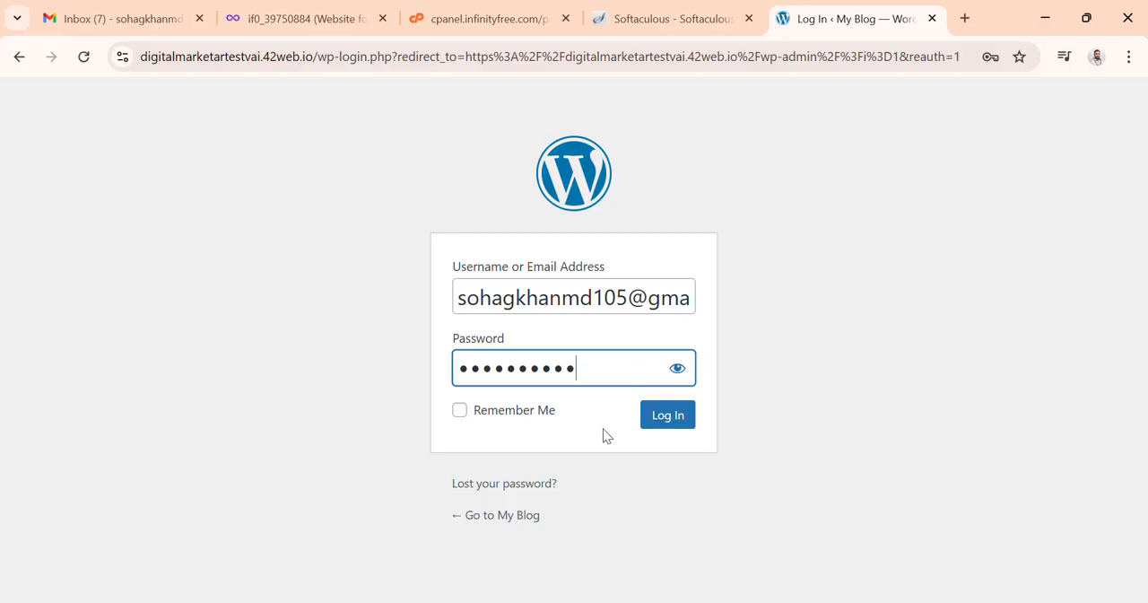
left_click(663, 428)
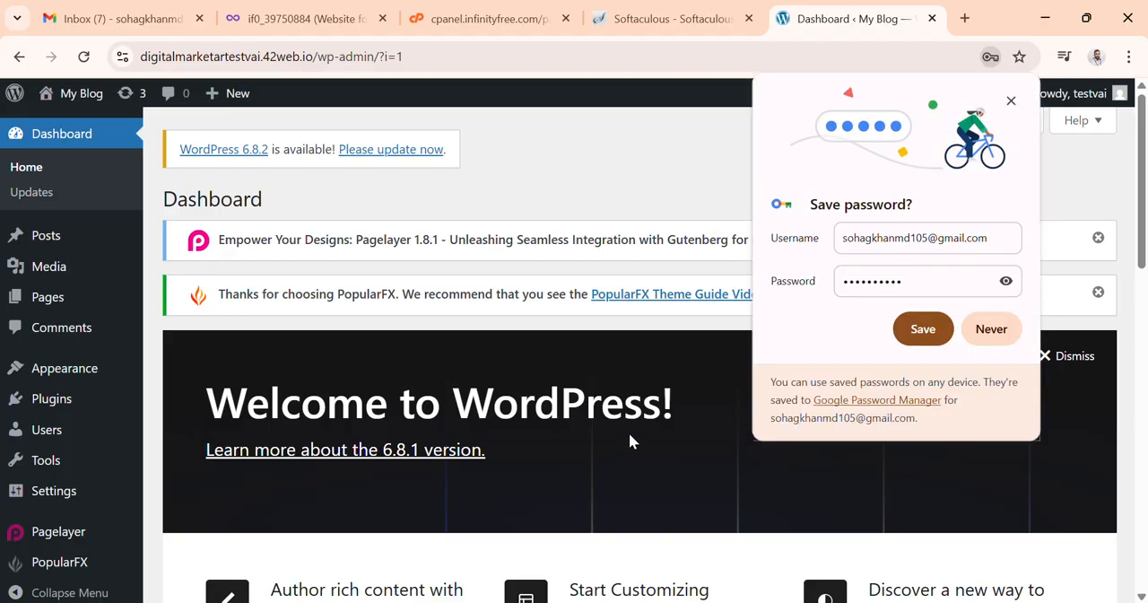
Step: Save the login in the browser's password manager after checking the revealed password
left_click(1006, 280)
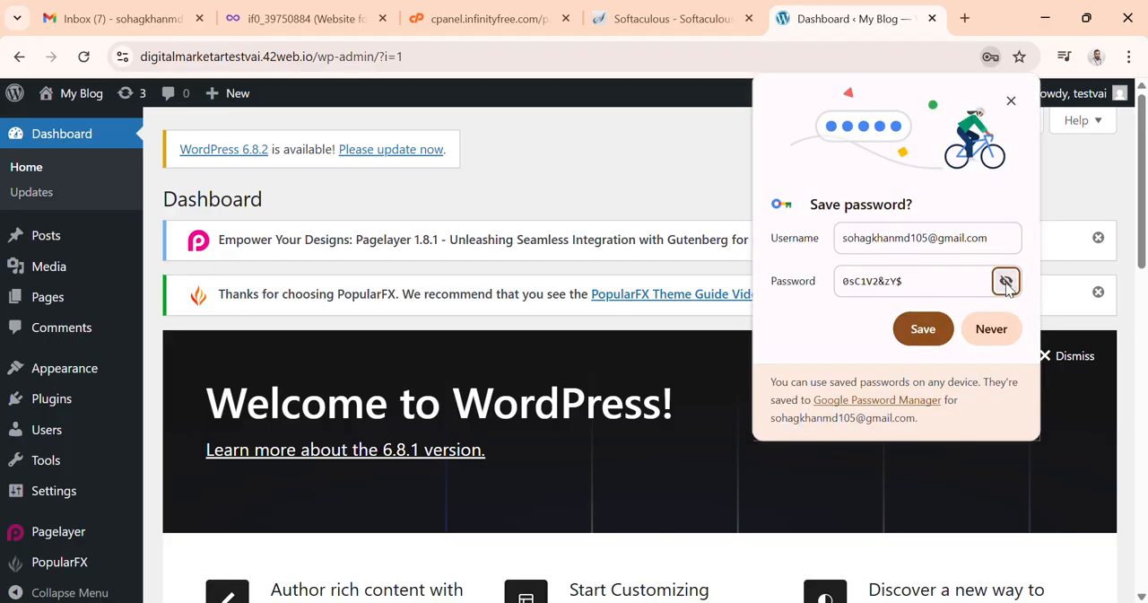
left_click(1005, 280)
left_click(924, 330)
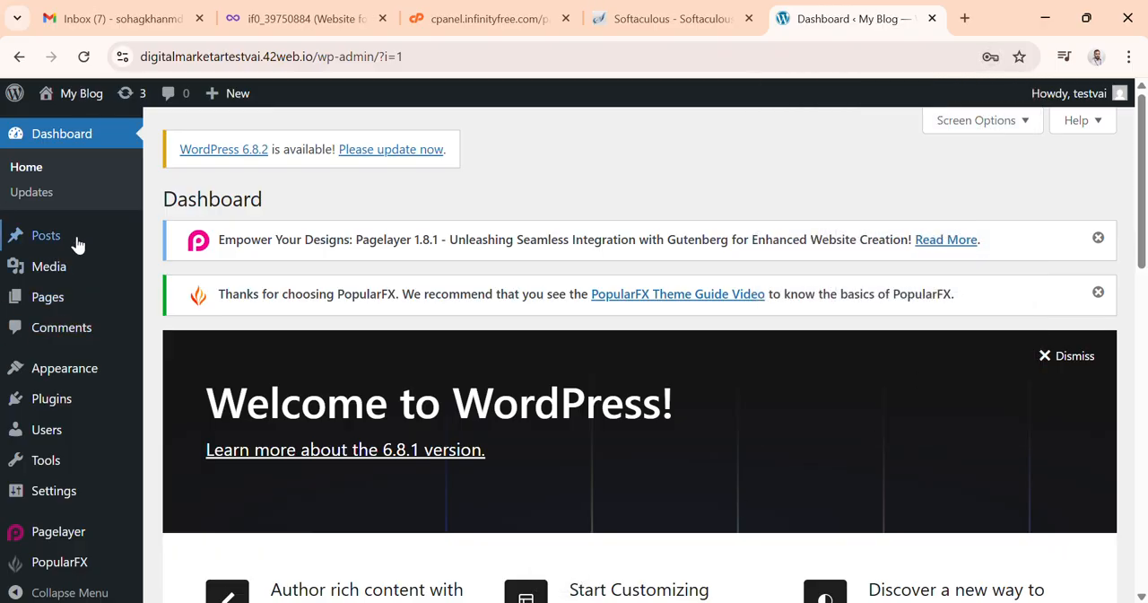
Step: Examine the submenus of the dashboard's sidebar items such as Settings, Pagelayer and Users
mouse_move(72, 365)
scroll(72, 364, "down", 3)
scroll(102, 392, "up", 3)
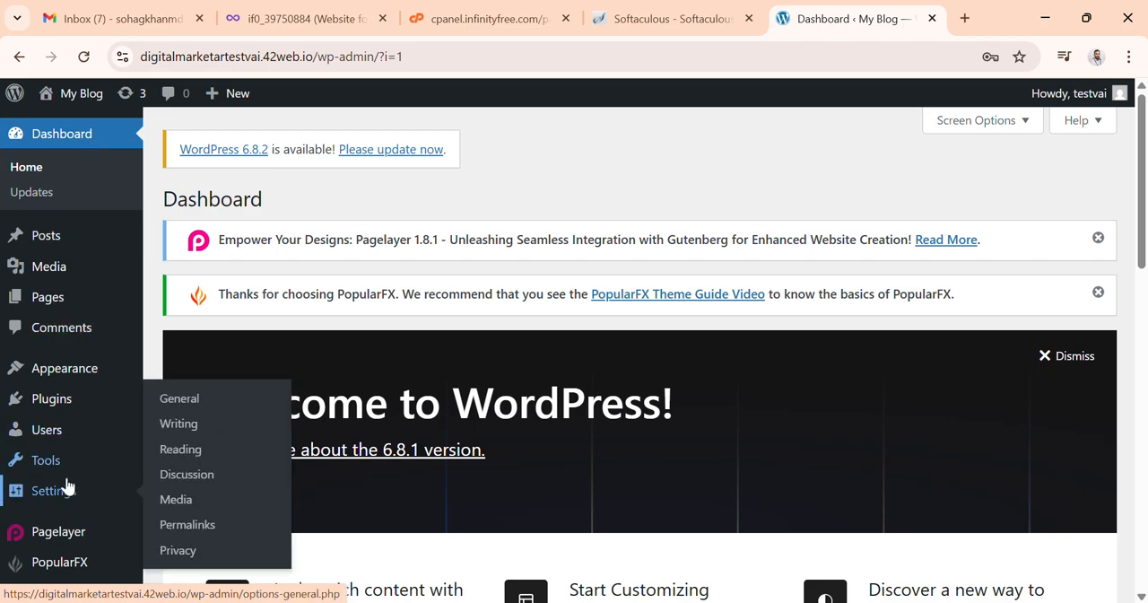
mouse_move(82, 531)
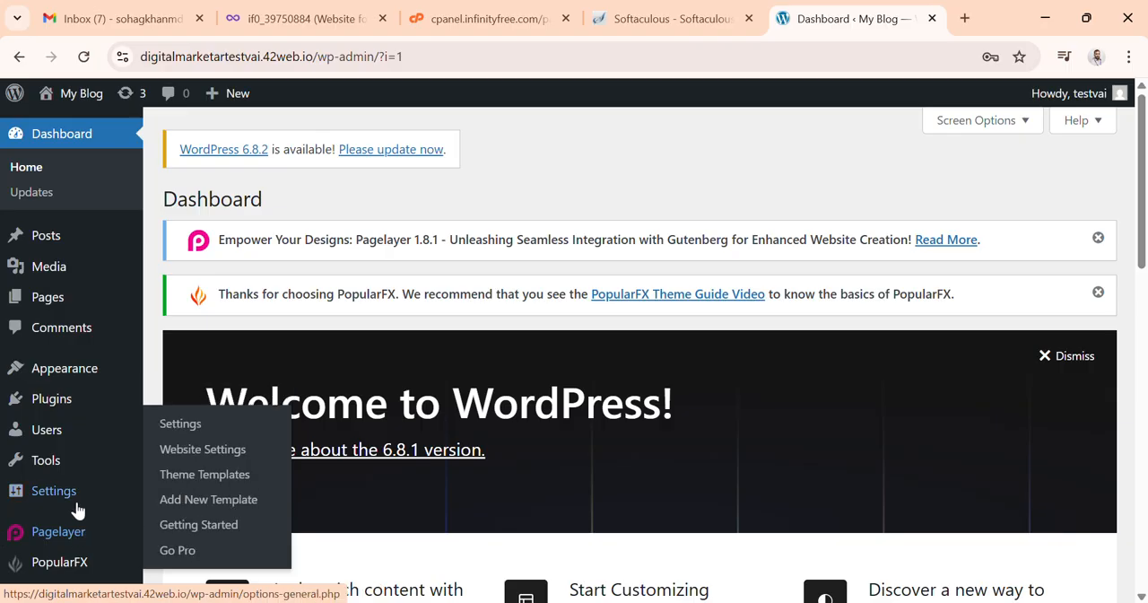
mouse_move(77, 494)
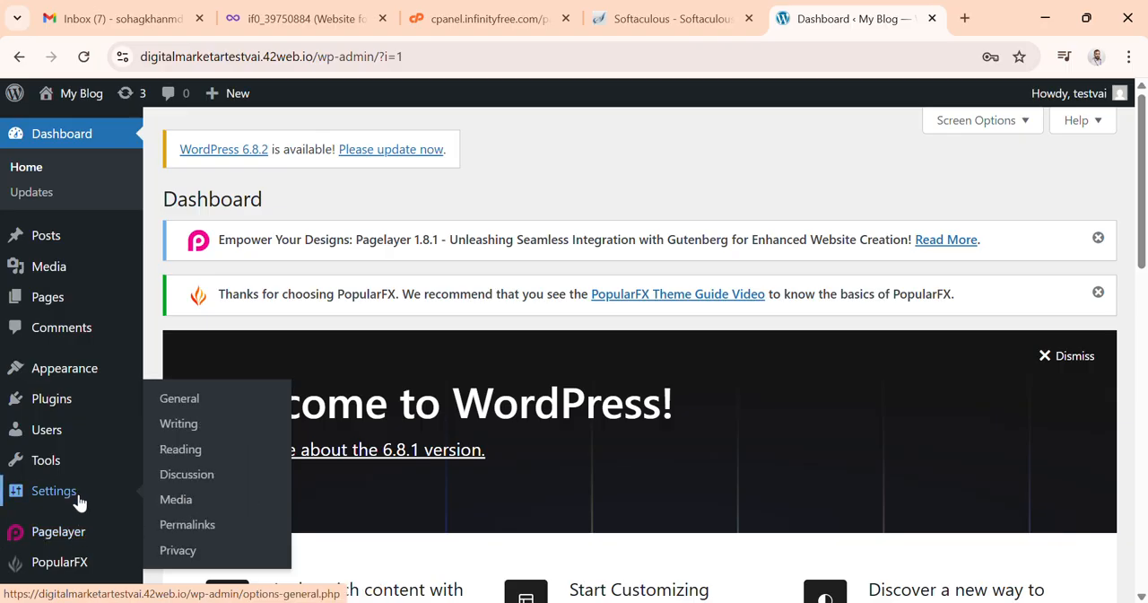
mouse_move(104, 428)
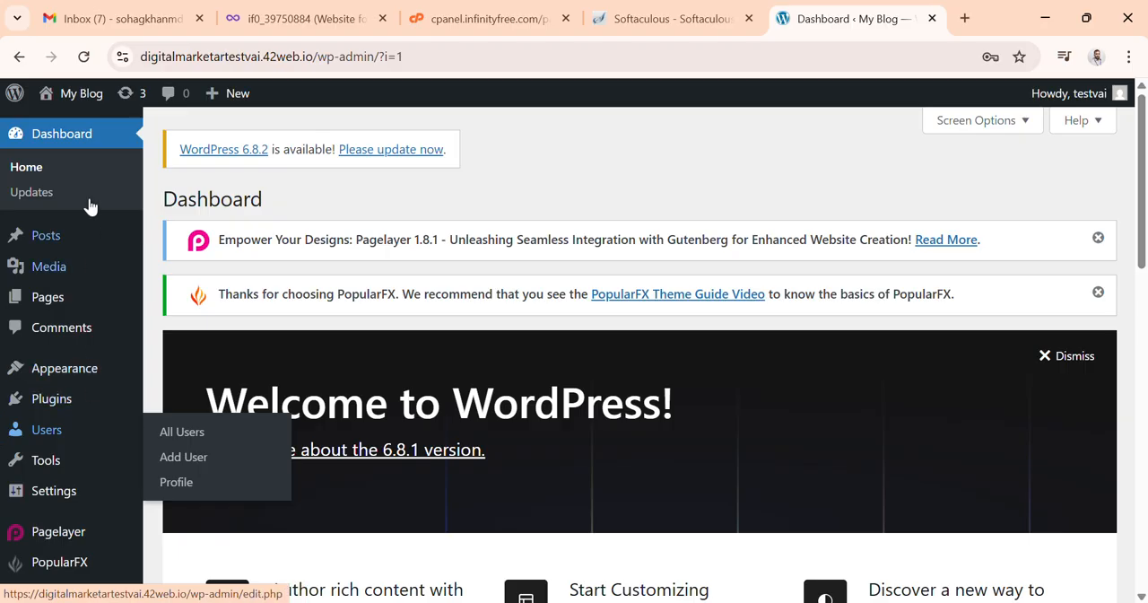
Step: Visit the site's front end and scroll through the homepage
mouse_move(95, 100)
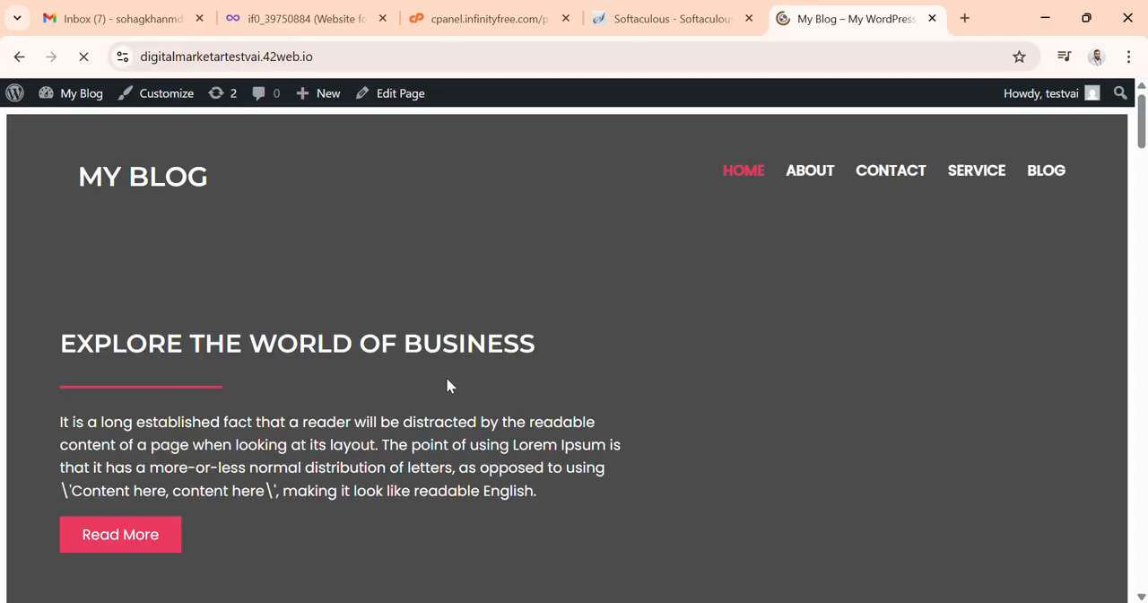
scroll(446, 376, "down", 7)
scroll(442, 393, "down", 15)
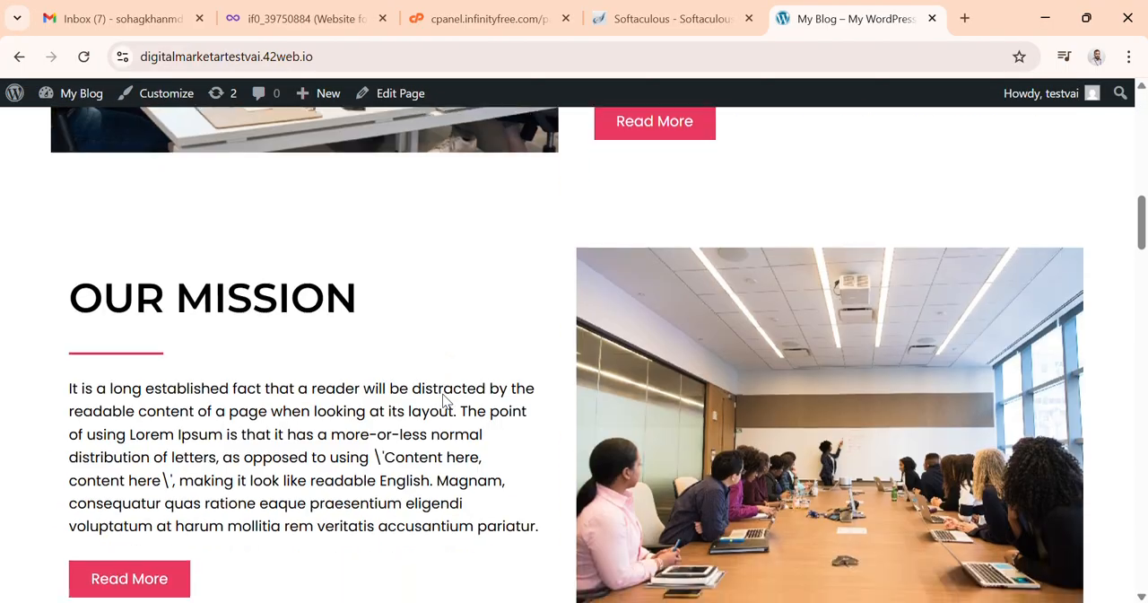
scroll(441, 396, "down", 20)
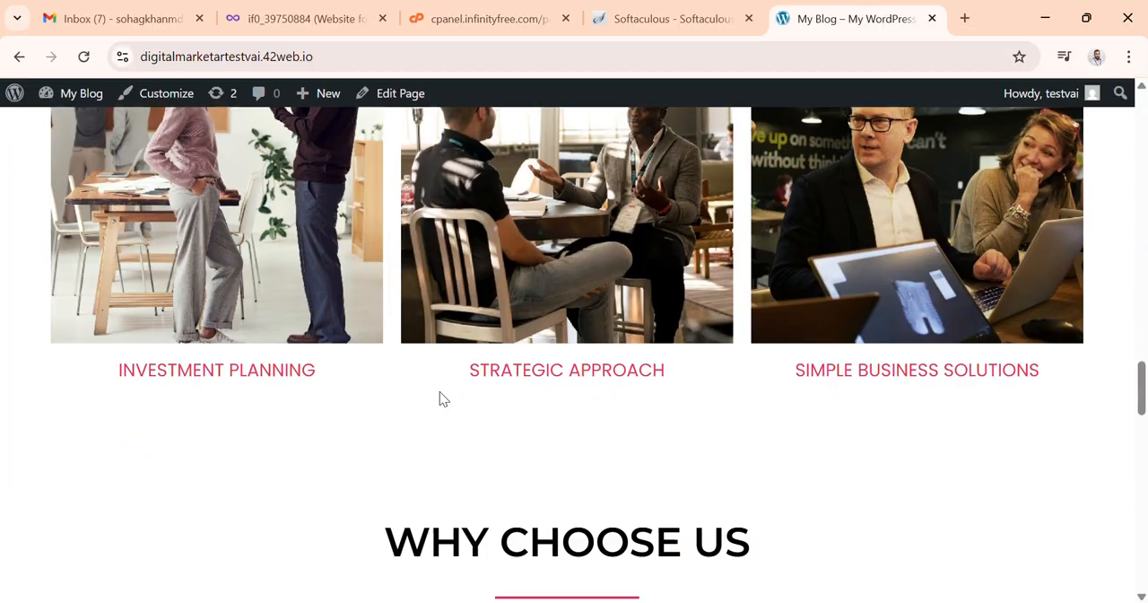
scroll(441, 397, "down", 5)
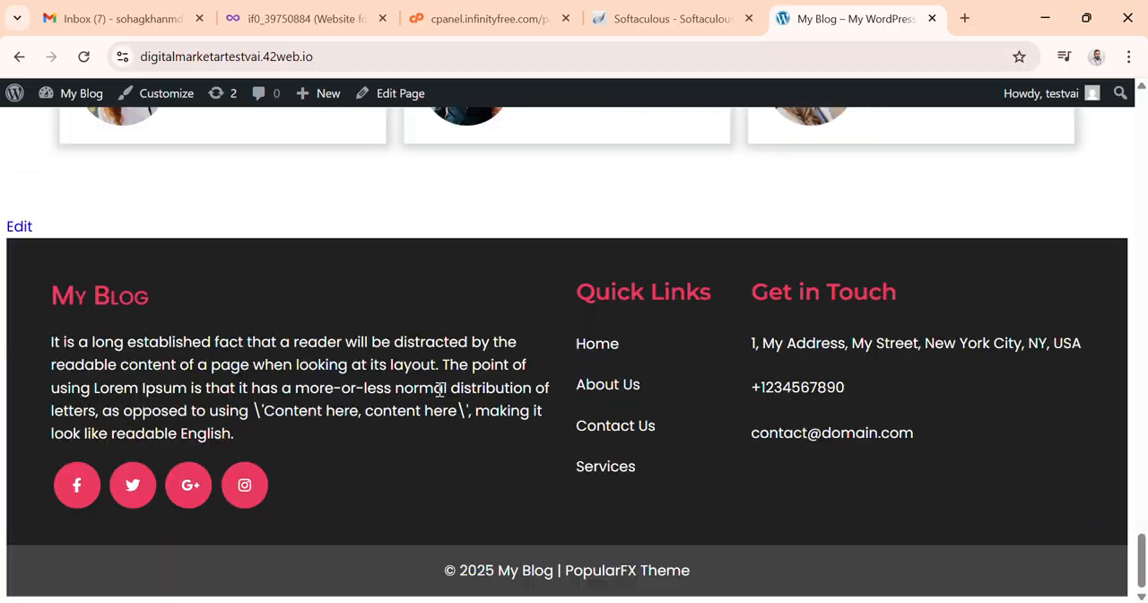
scroll(442, 395, "up", 10)
scroll(439, 399, "up", 10)
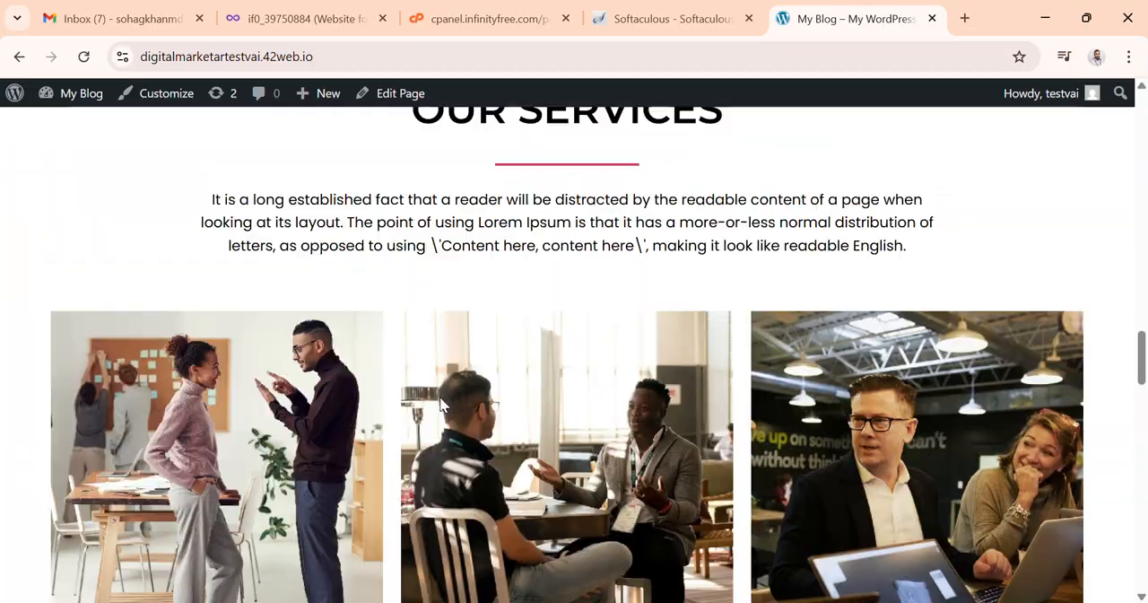